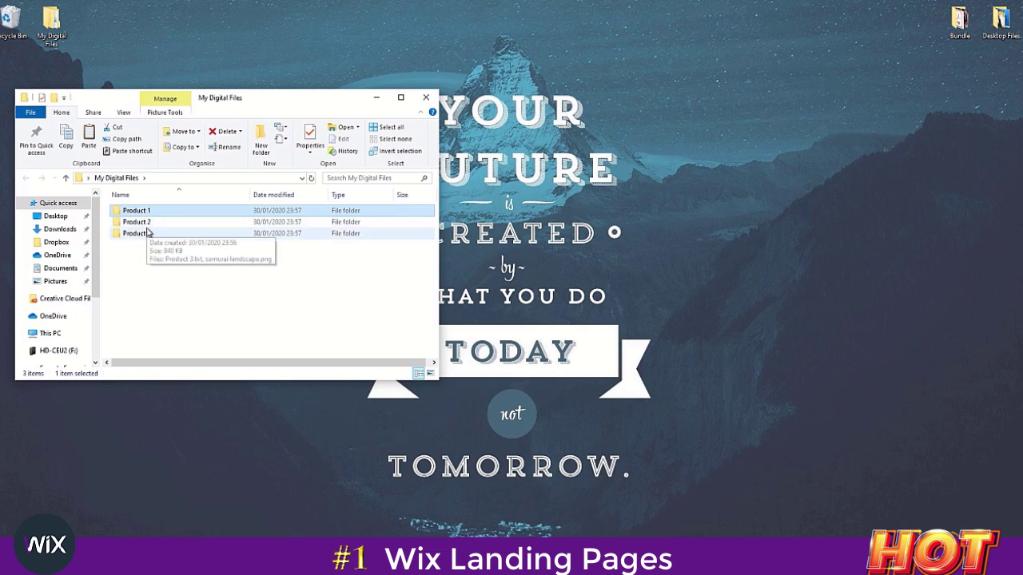
Examine the files in the Product 1 folder, viewing the samurai landscape image
double_click(147, 211)
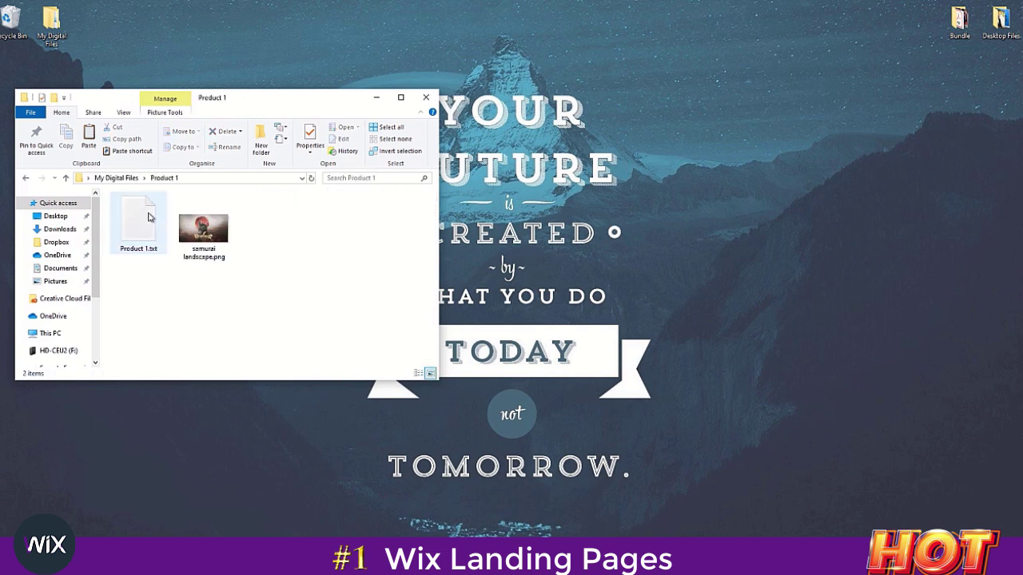
double_click(214, 256)
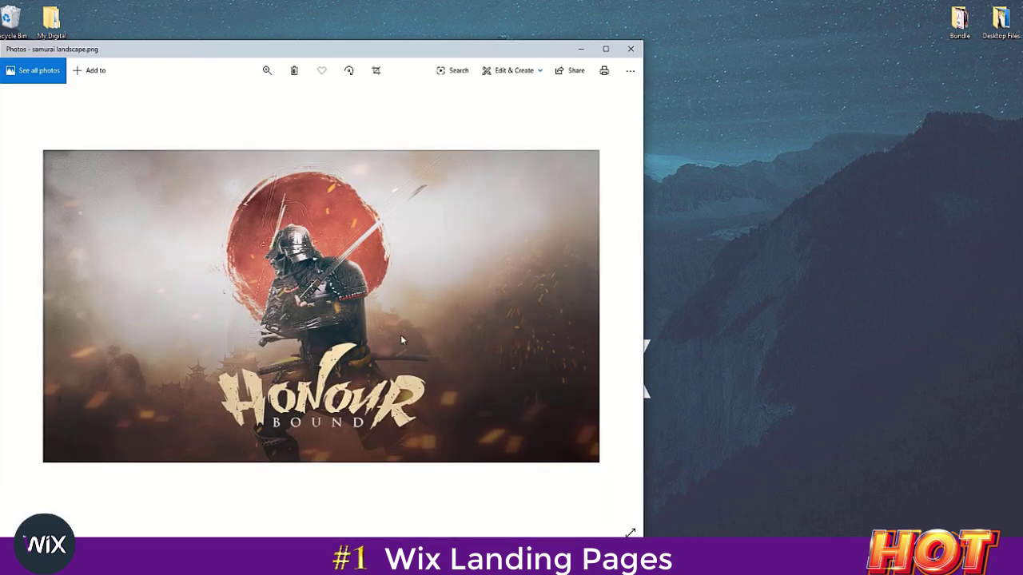
click(631, 49)
click(139, 221)
double_click(144, 240)
click(993, 94)
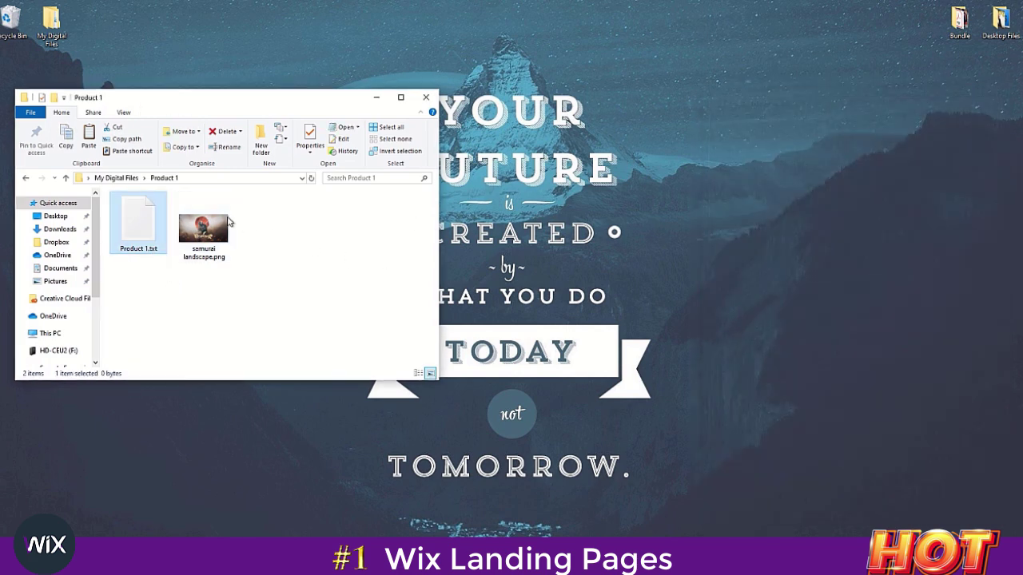
Examine the contents of the Product 2 and Product 3 folders and return to My Digital Files
click(116, 177)
double_click(171, 227)
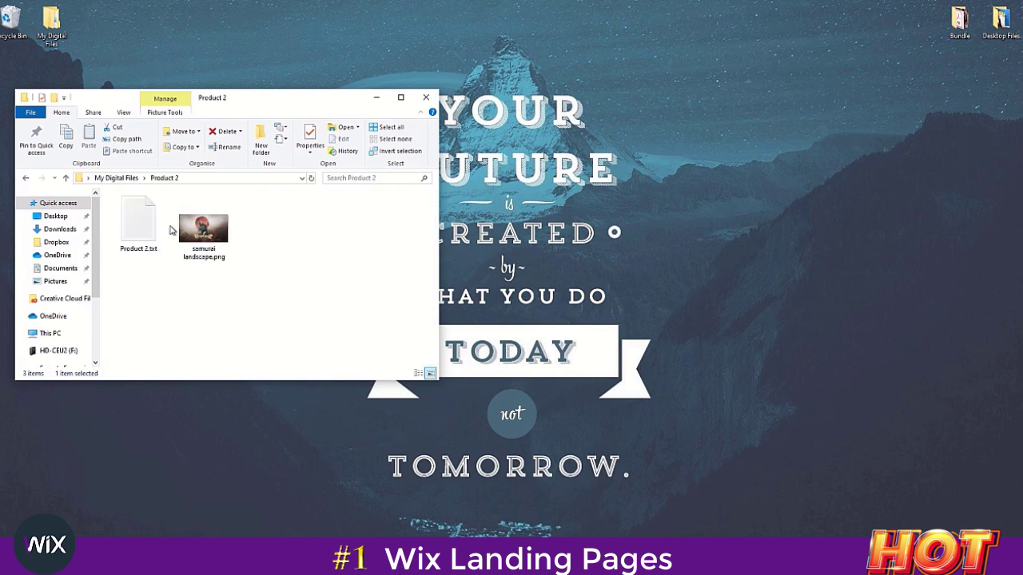
click(144, 229)
click(203, 232)
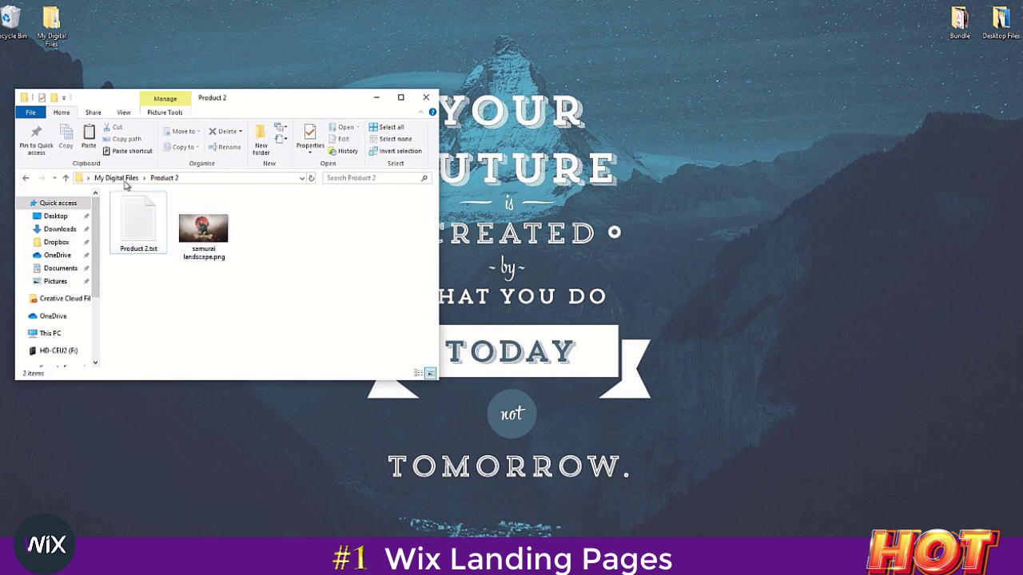
click(120, 177)
double_click(144, 238)
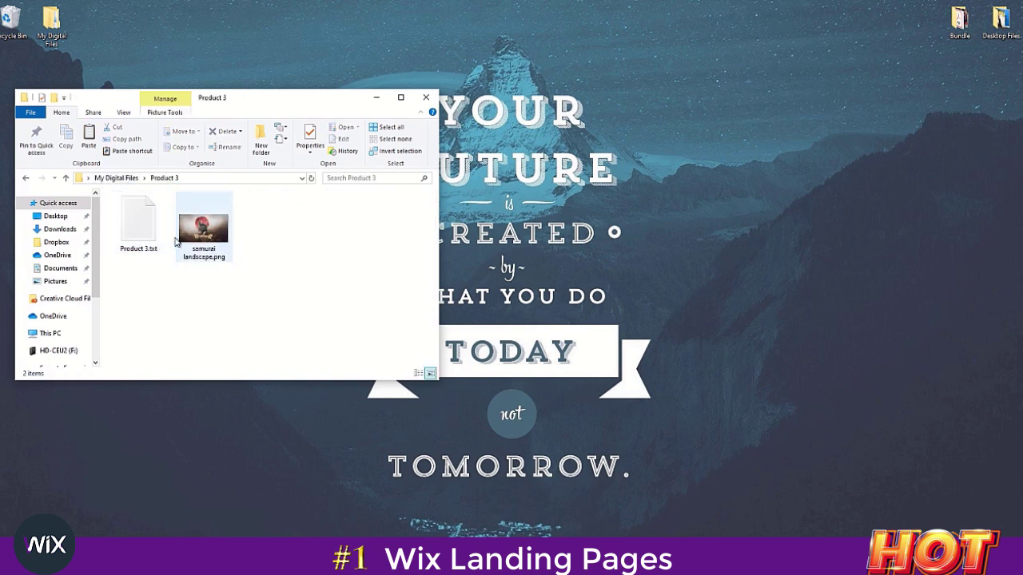
click(119, 178)
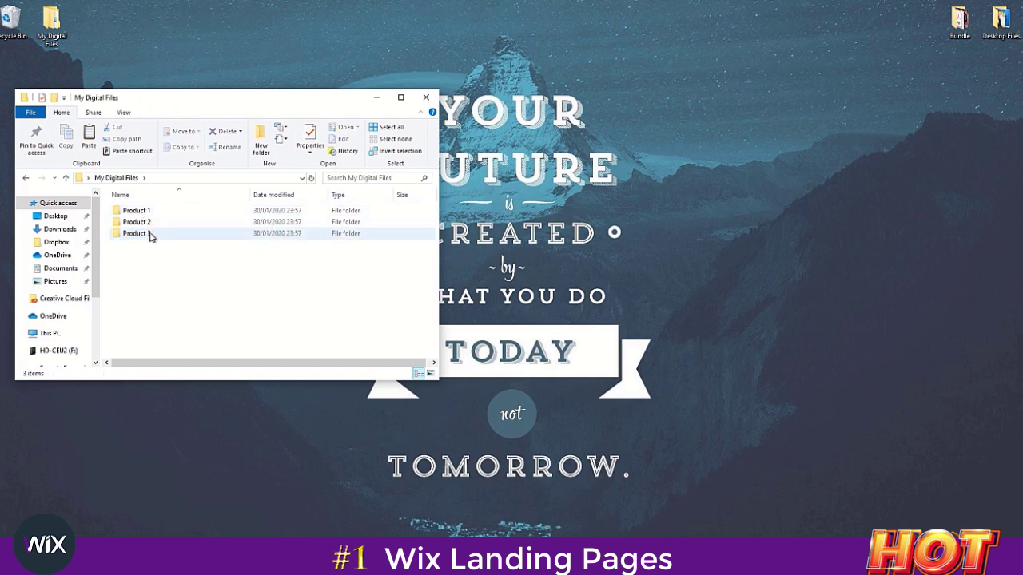
double_click(137, 222)
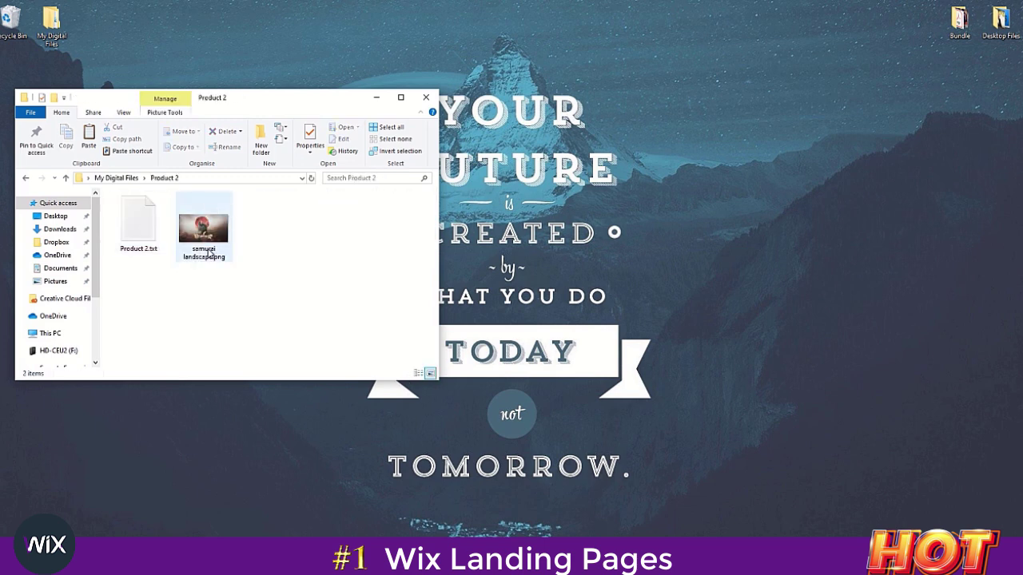
click(128, 178)
Create a new ZIP archive named Product1 in the My Digital Files folder
right_click(166, 252)
mouse_move(228, 380)
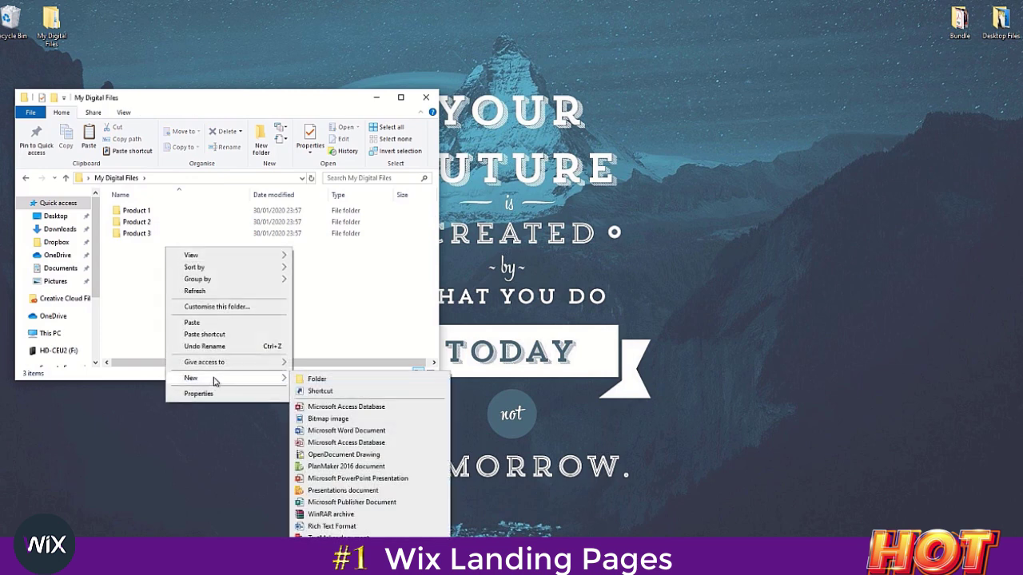
click(336, 550)
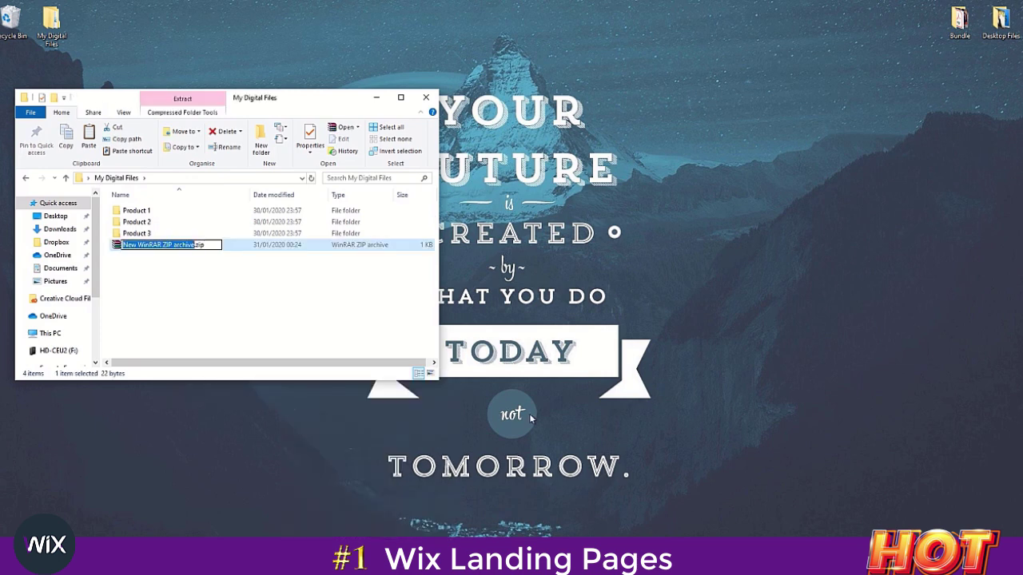
text(Produ)
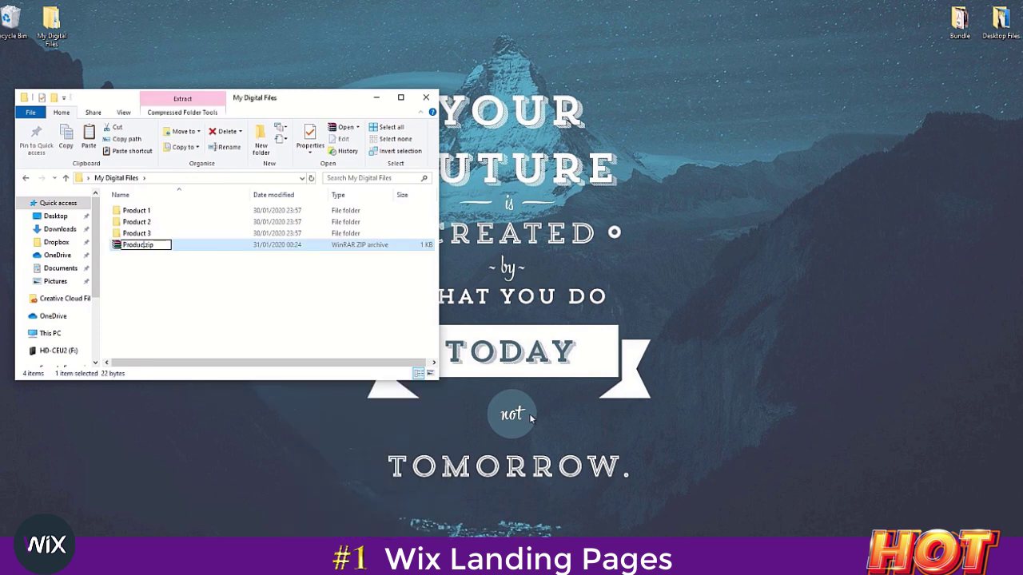
text(ct1)
key(Return)
Make two copies of Product1.zip in the same folder
key(ctrl+c)
key(ctrl+v)
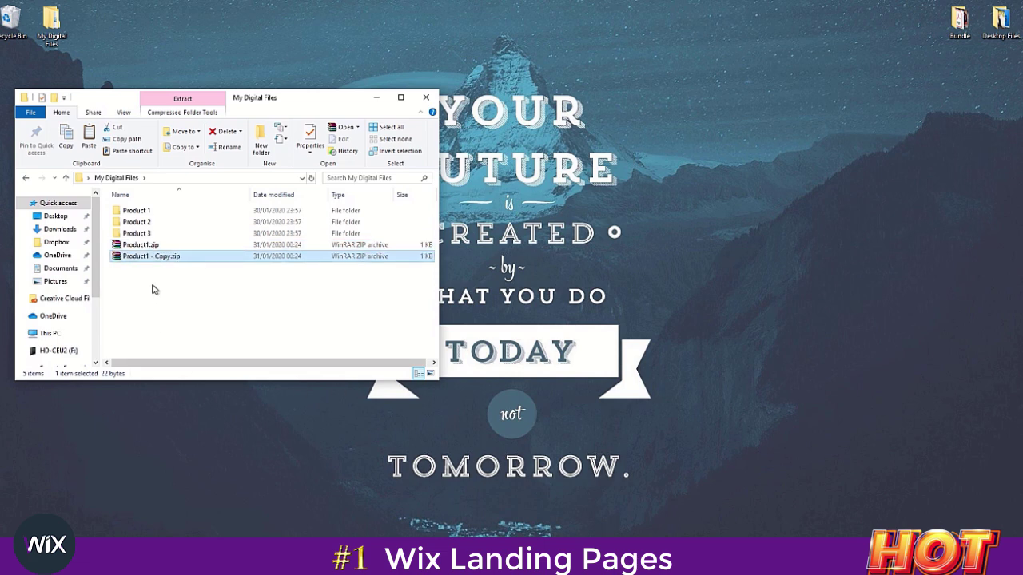
key(ctrl+c)
key(ctrl+v)
Rename the first copy of the archive as Product2.zip
click(149, 259)
right_click(148, 260)
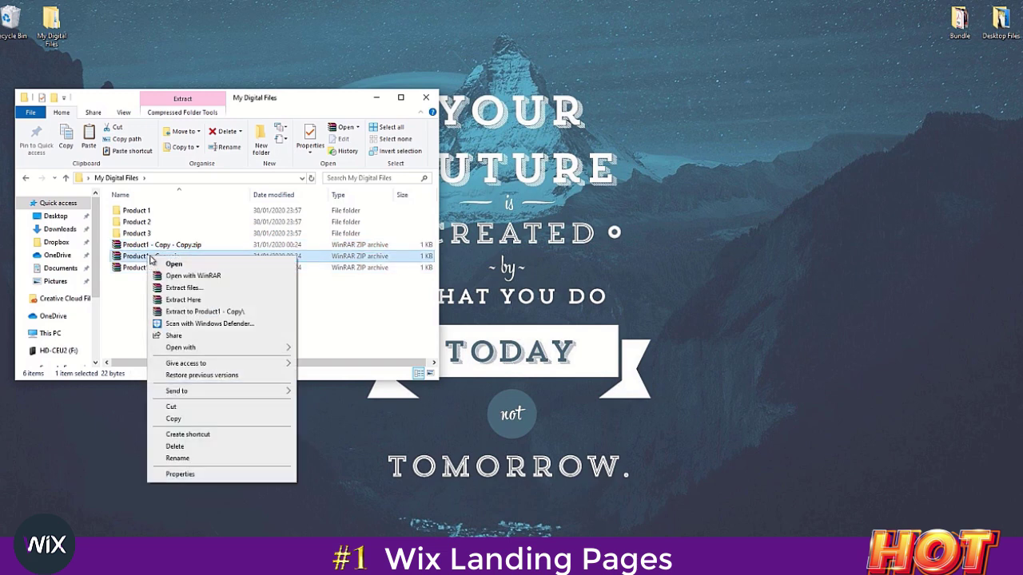
click(177, 459)
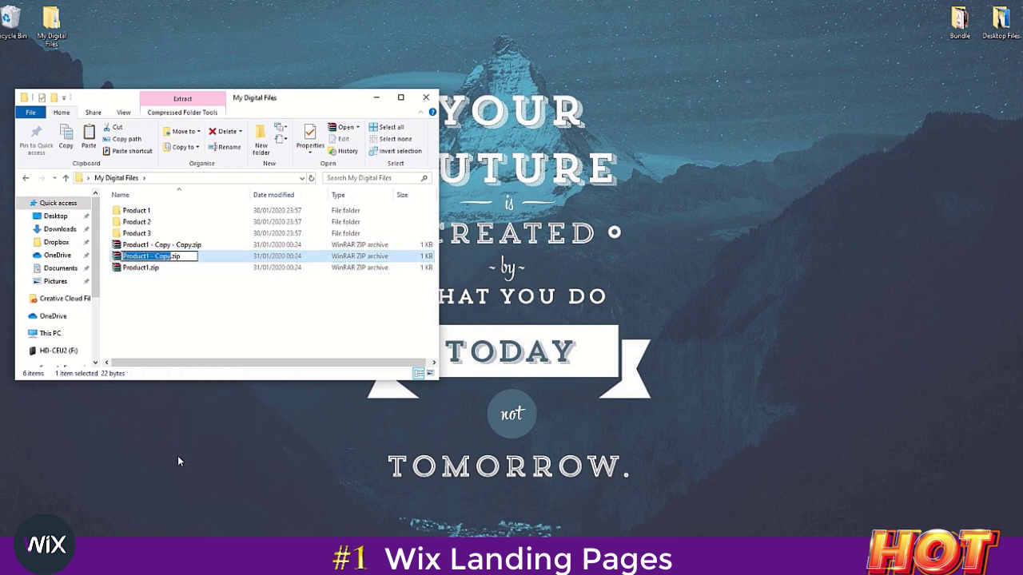
text(Product)
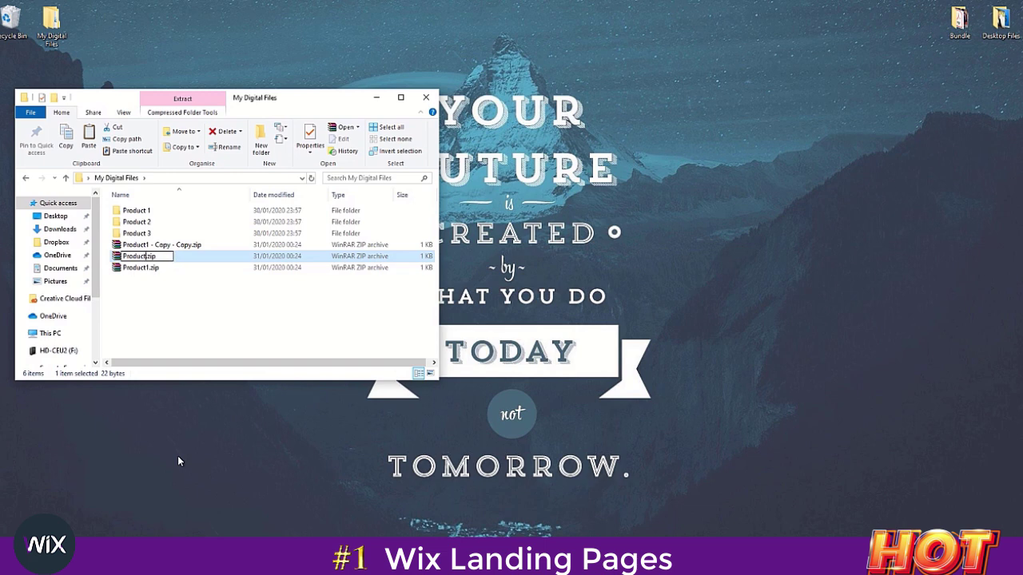
key(Return)
Rename the remaining archive copy as Product3.zip, correcting any typing mistake in the name
right_click(141, 247)
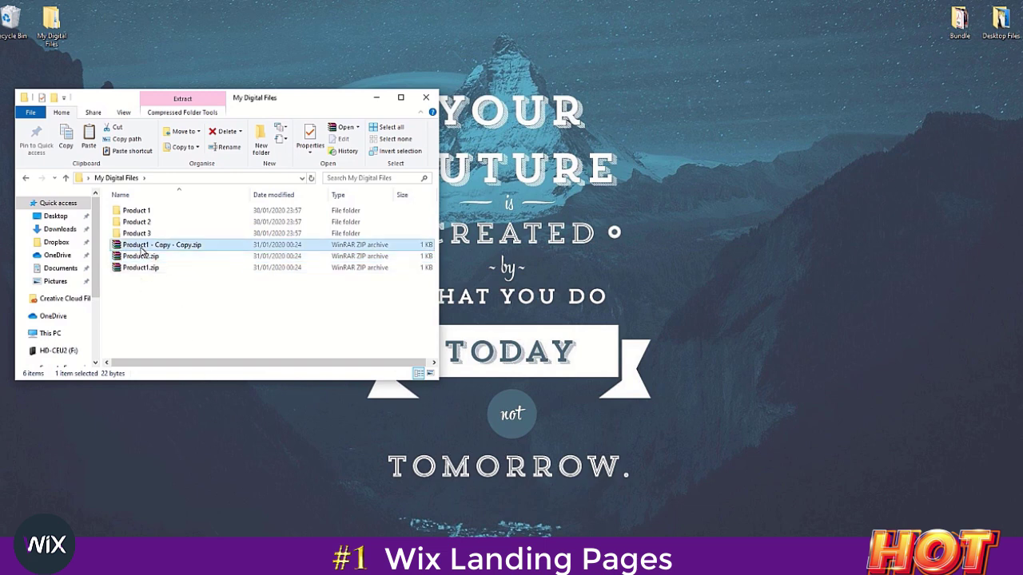
click(170, 450)
text(P)
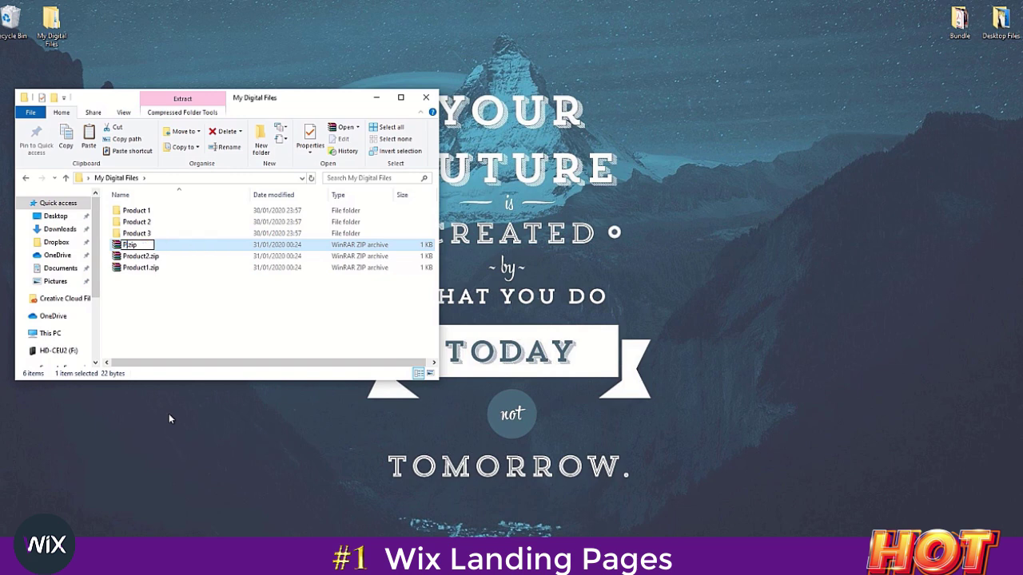
text(roductt3)
key(Return)
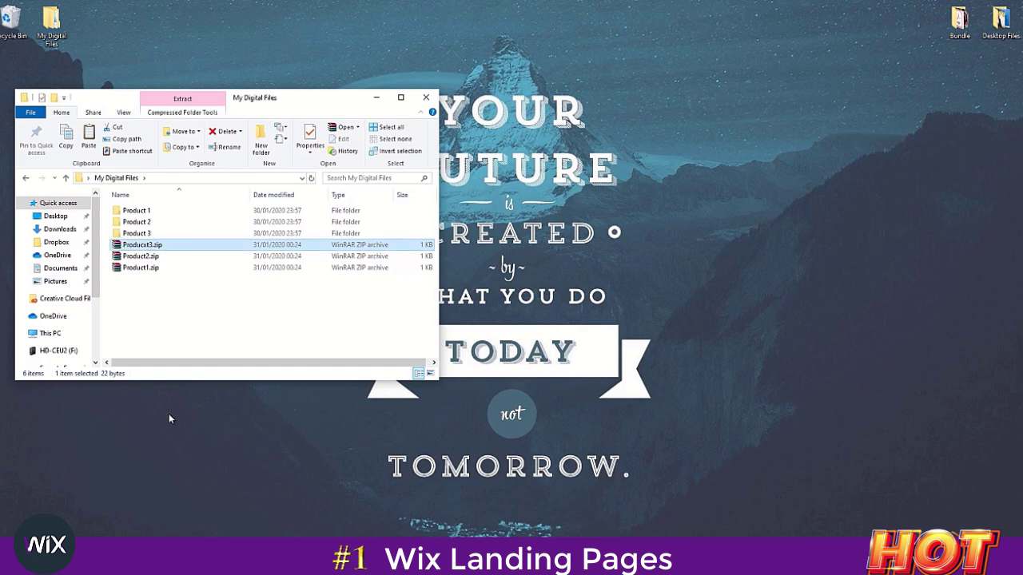
click(147, 246)
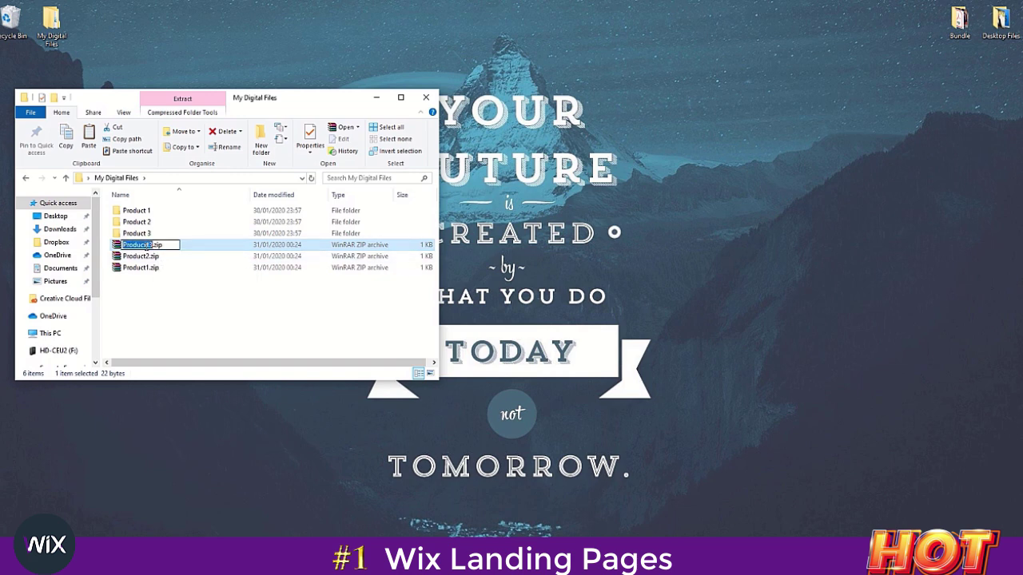
click(195, 315)
Add each product folder to its matching ZIP archive, from Product 1 to Product 3
click(144, 212)
drag(143, 213, 146, 268)
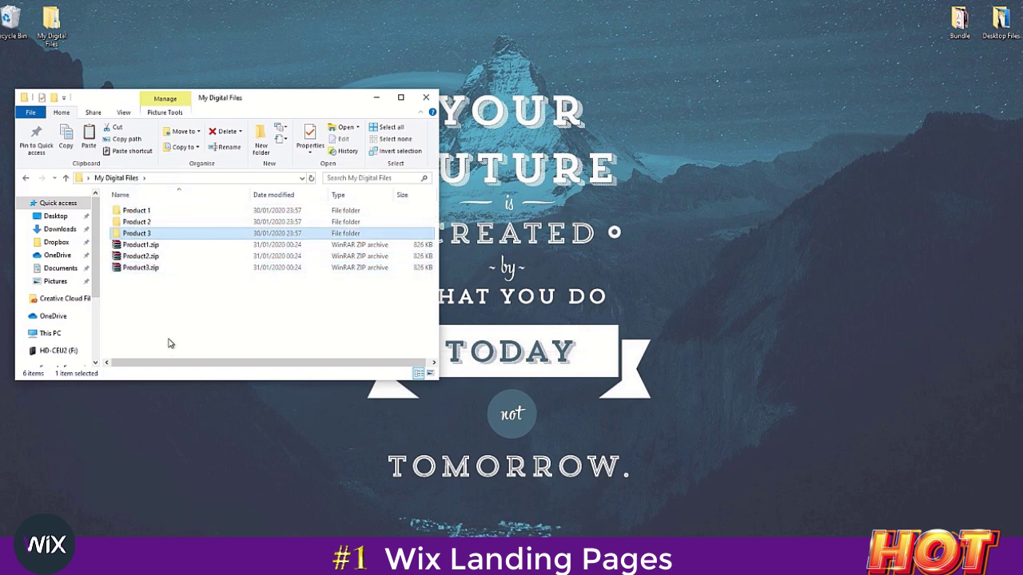
Inspect the contents of Product1.zip in WinRAR, including the Product 1 folder inside it, and close the archive
click(163, 268)
click(155, 244)
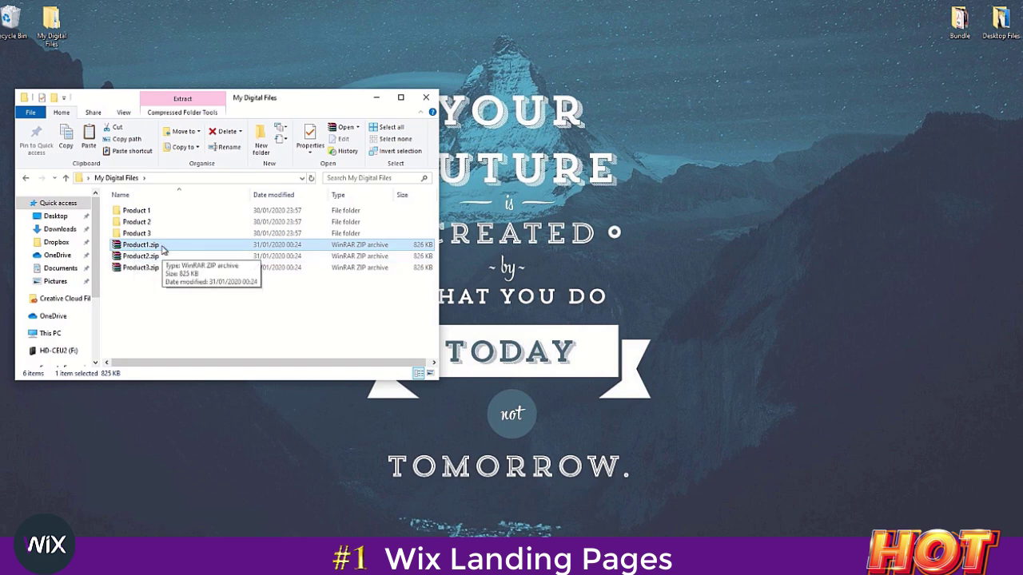
double_click(160, 245)
click(45, 118)
double_click(32, 116)
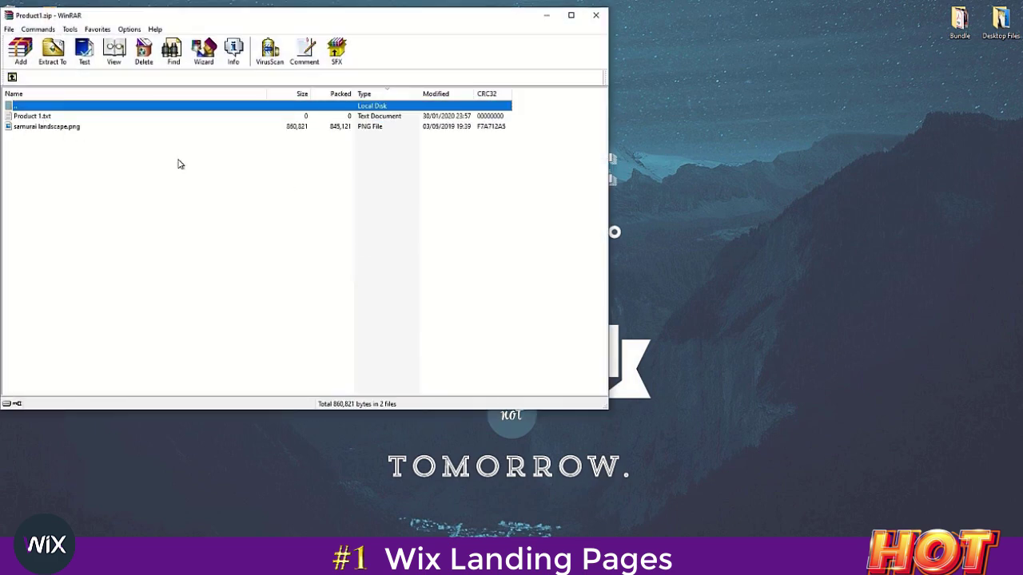
click(598, 16)
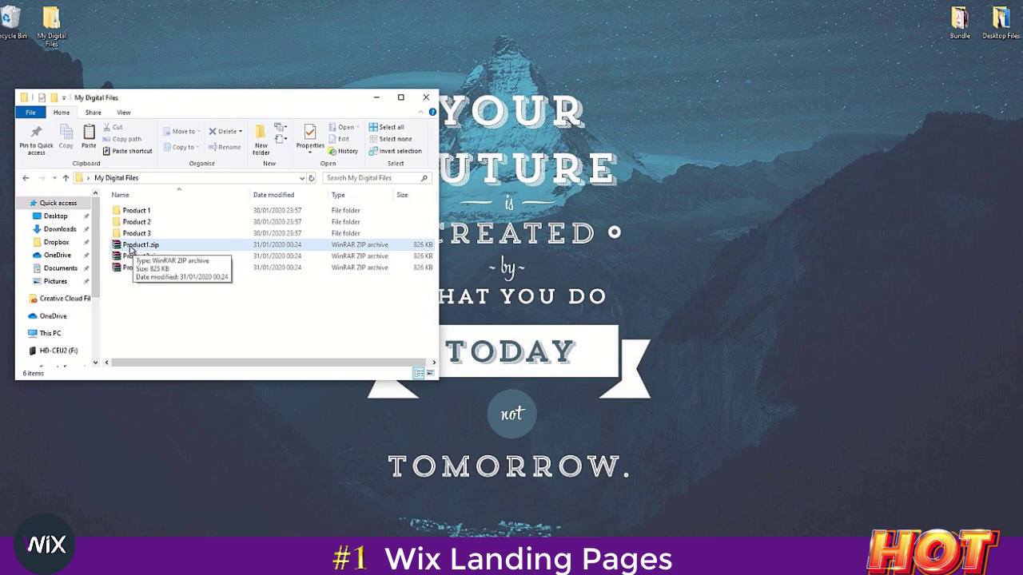
double_click(131, 249)
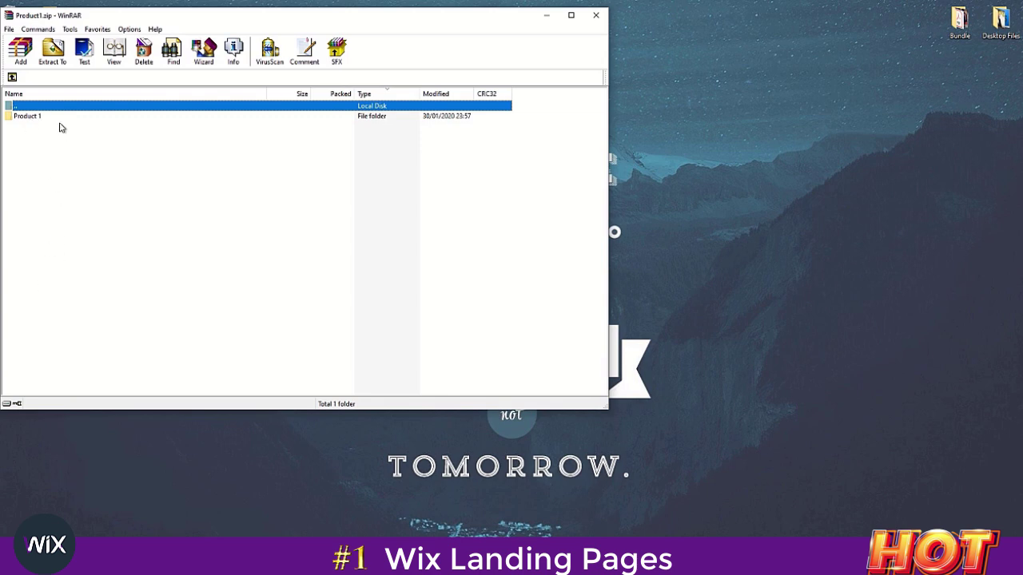
click(596, 15)
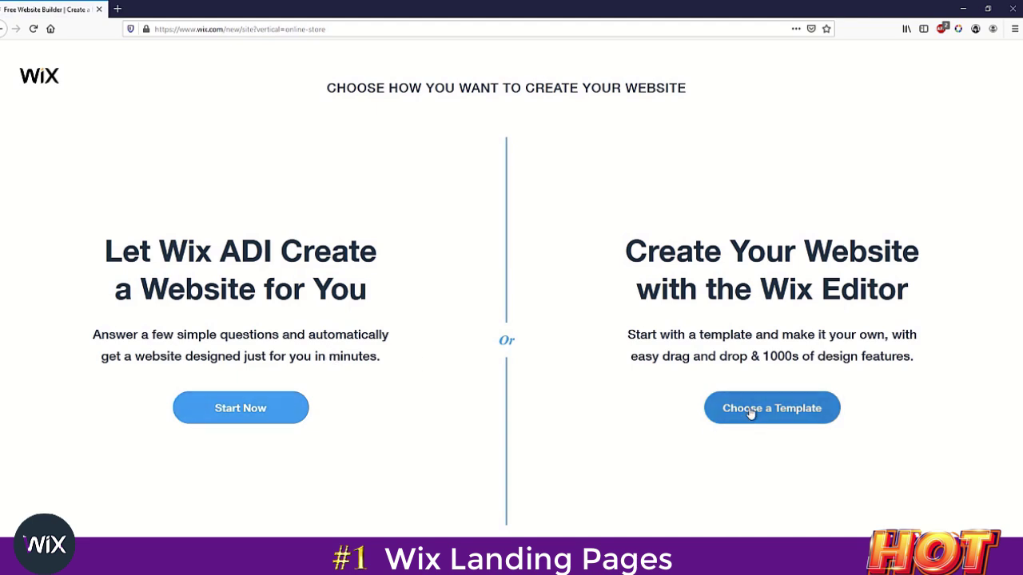
On the Wix site, choose to build with the Wix Editor and start from a blank template
click(751, 412)
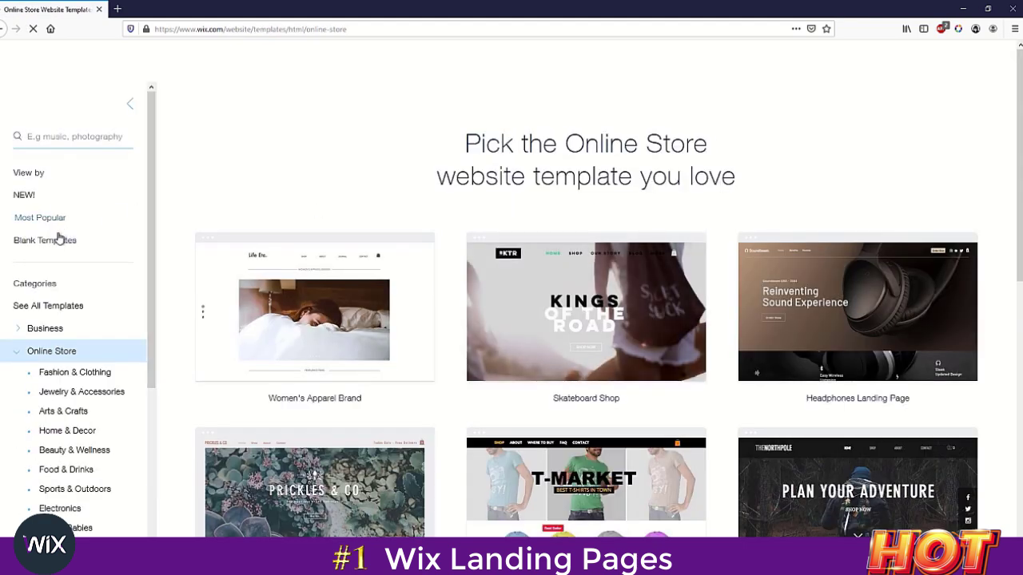
click(56, 240)
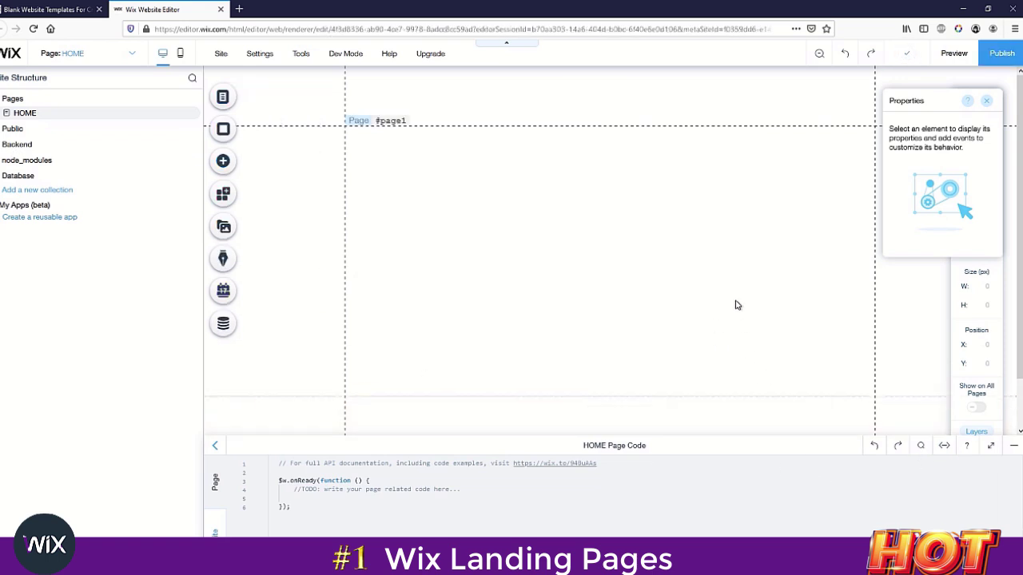
Clear the editor workspace by closing the Properties window, minimizing the page code area and narrowing the site structure area
click(987, 101)
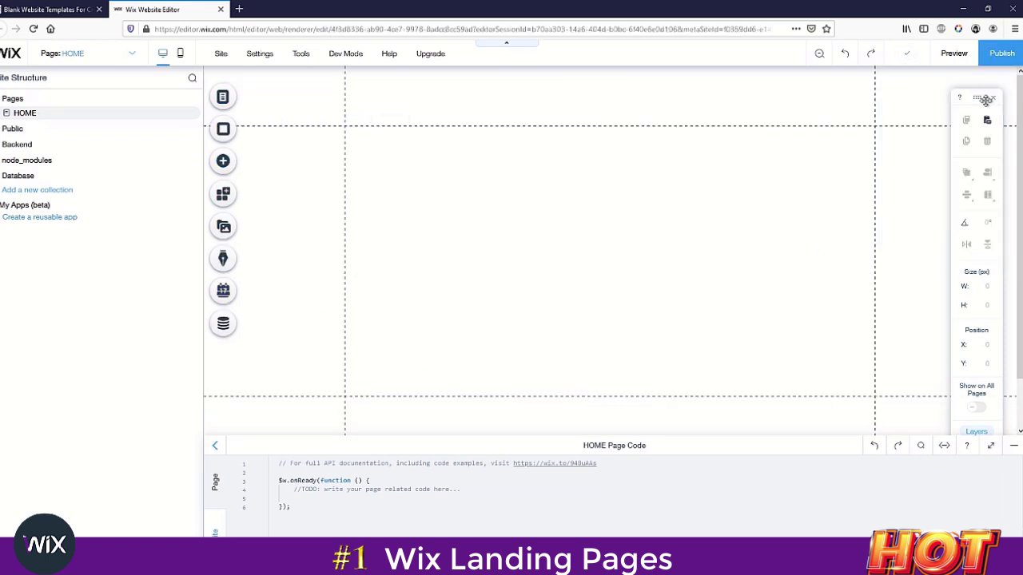
click(1014, 448)
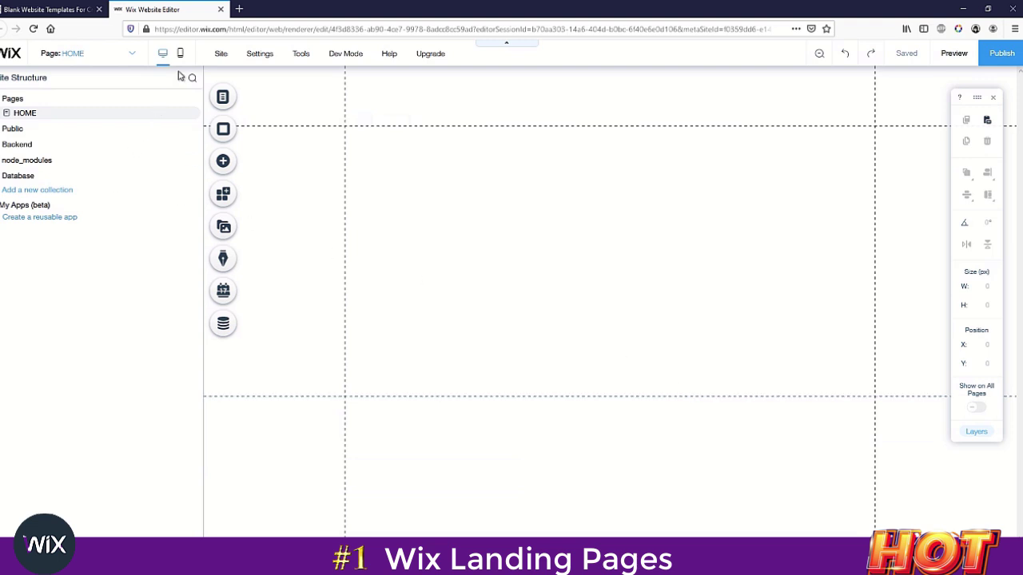
drag(201, 196, 107, 197)
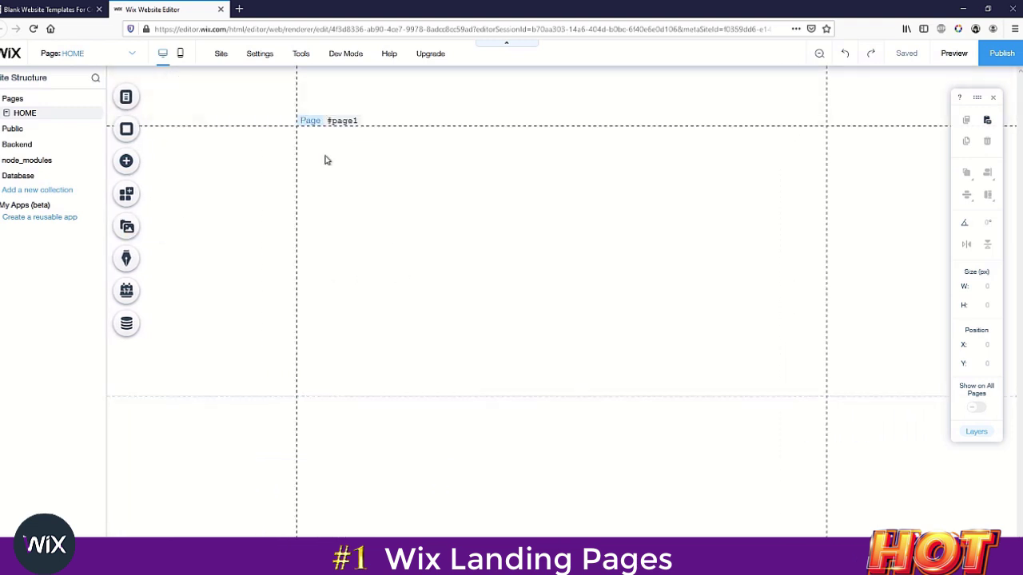
Browse the categories of elements that can be added to the page, including galleries, social tools, content elements and images
click(125, 162)
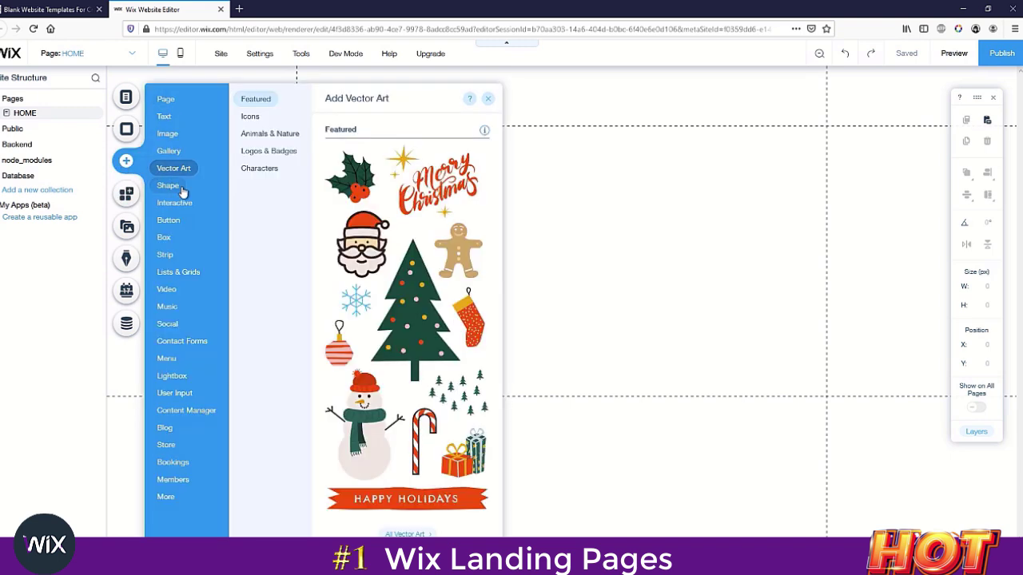
mouse_move(170, 157)
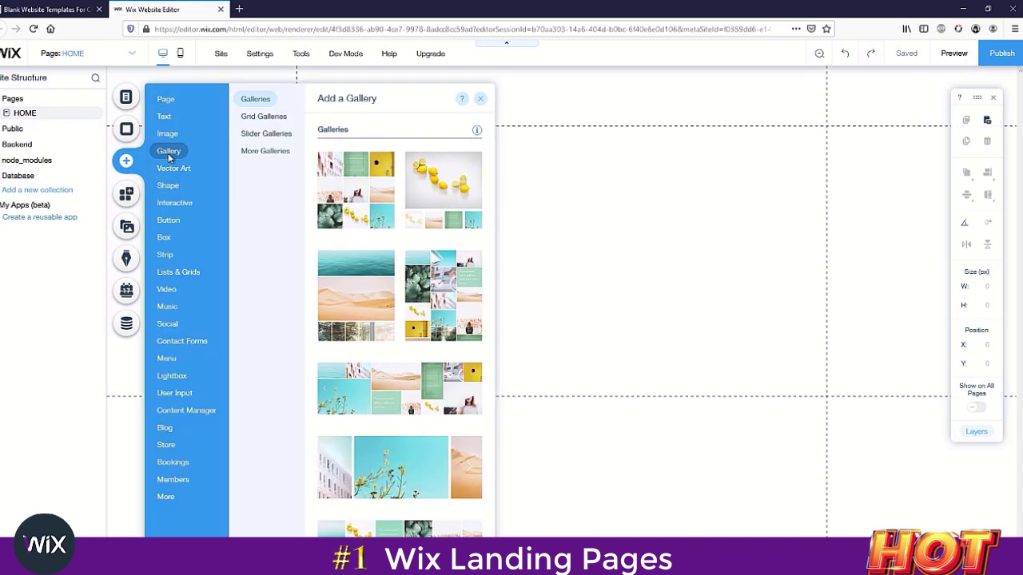
click(257, 120)
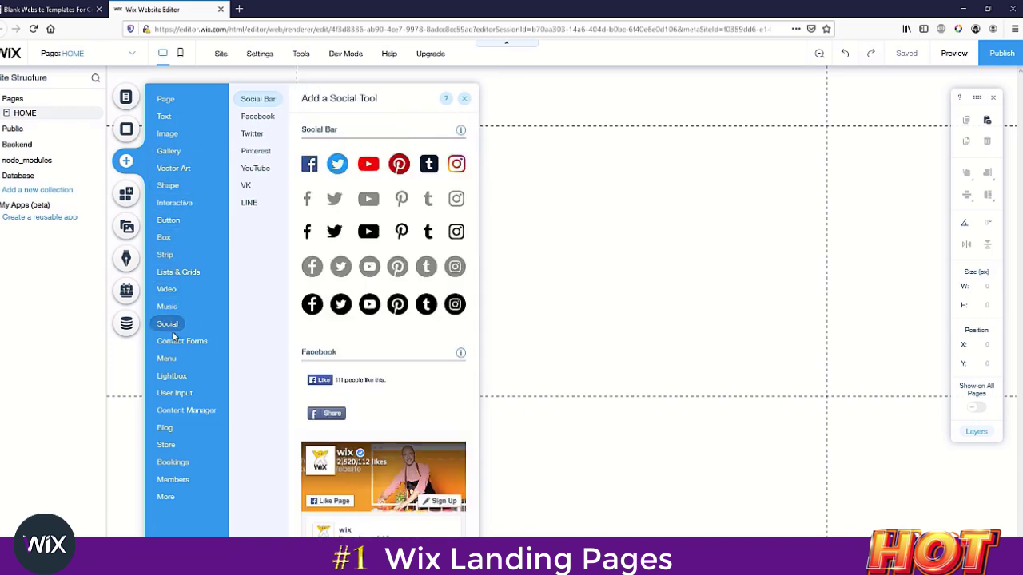
mouse_move(182, 423)
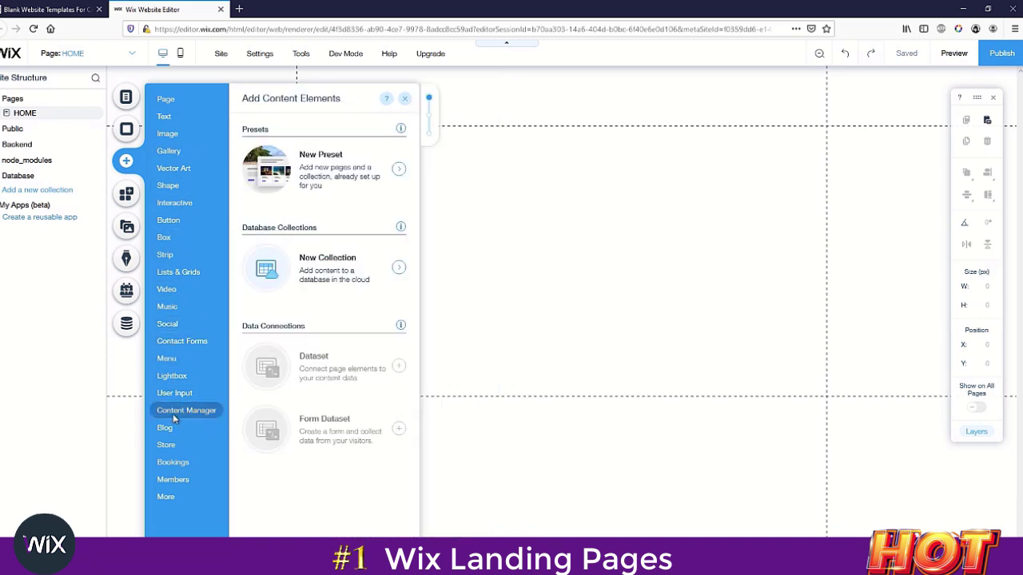
mouse_move(167, 140)
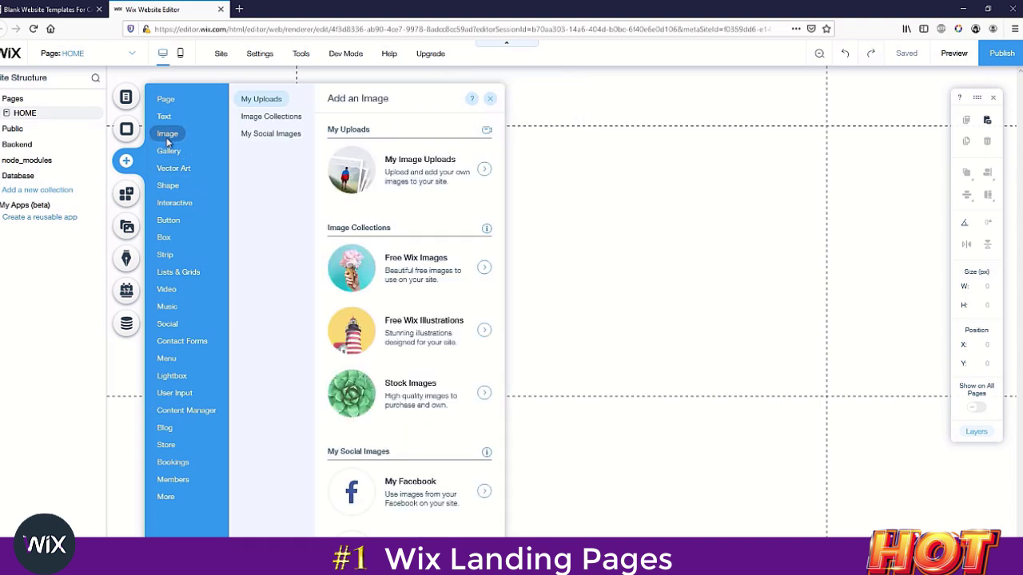
click(240, 133)
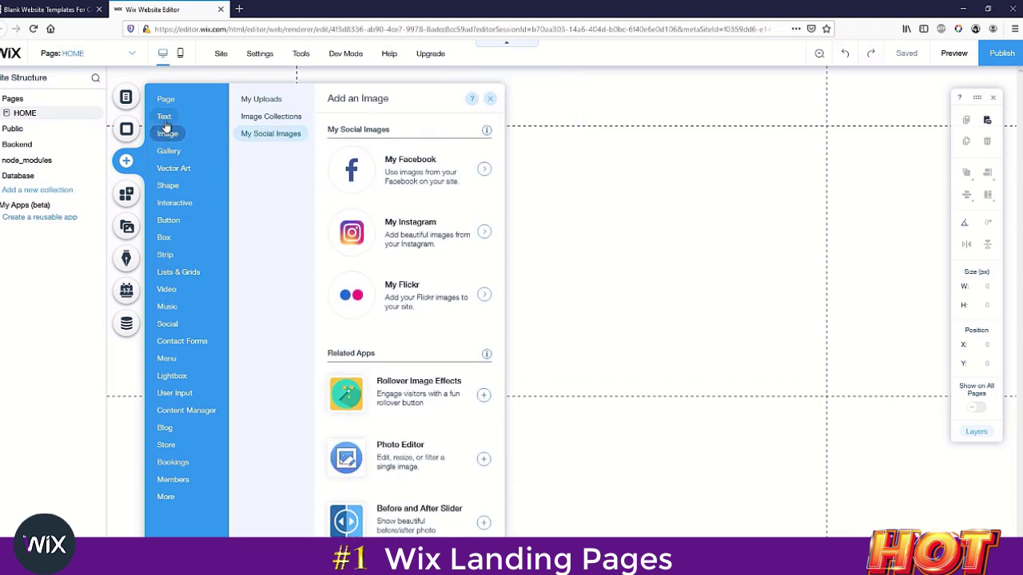
mouse_move(168, 151)
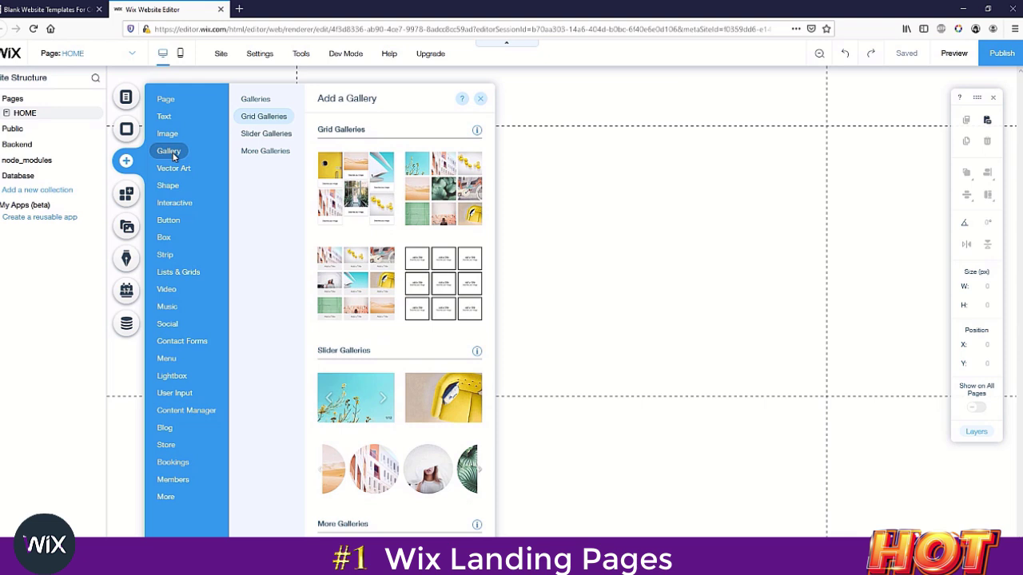
Add the "Your Brand" Welcome strip to the page and shorten it to about 488 px high
mouse_move(162, 256)
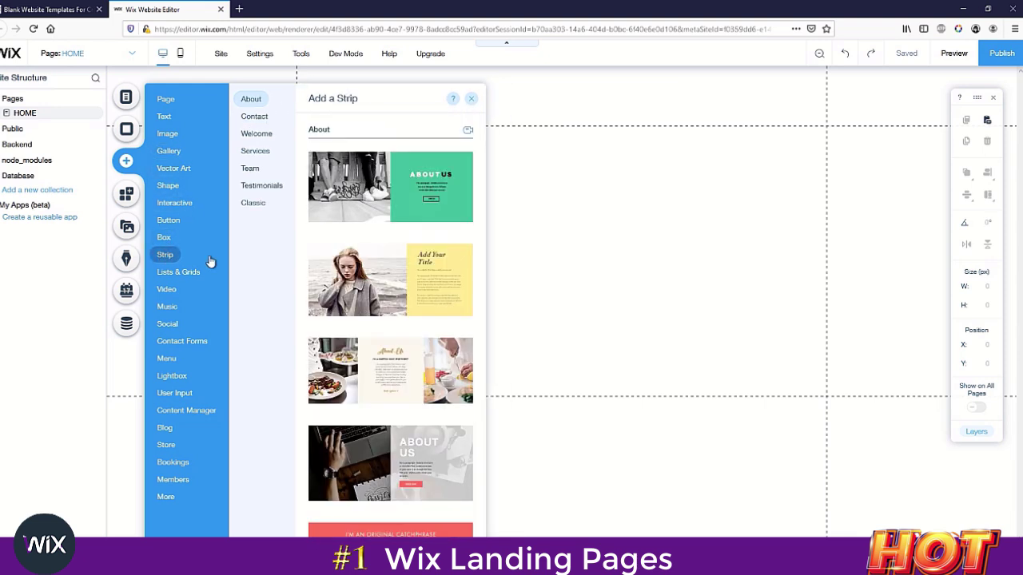
scroll(372, 317, down, 10)
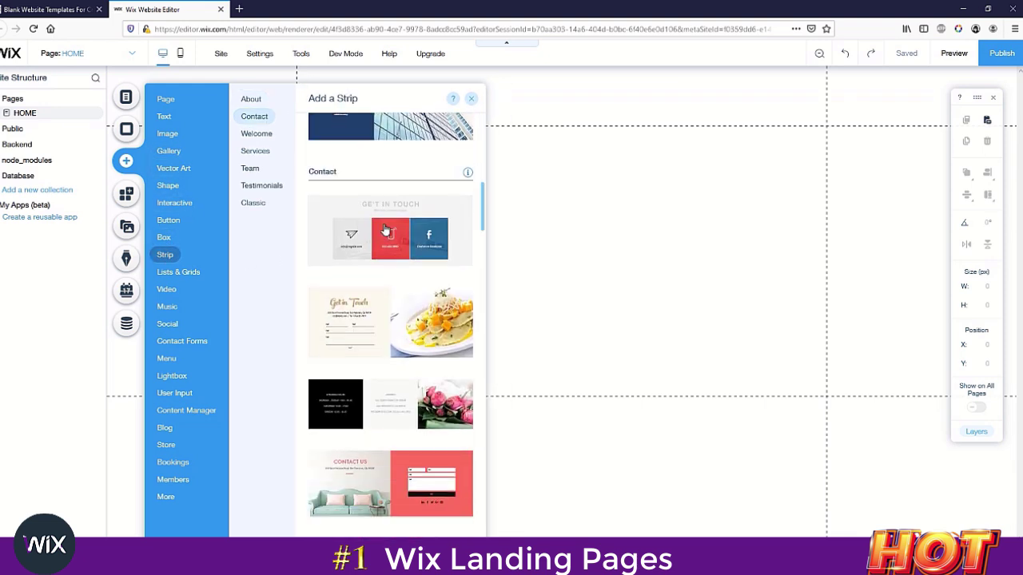
scroll(386, 234, down, 4)
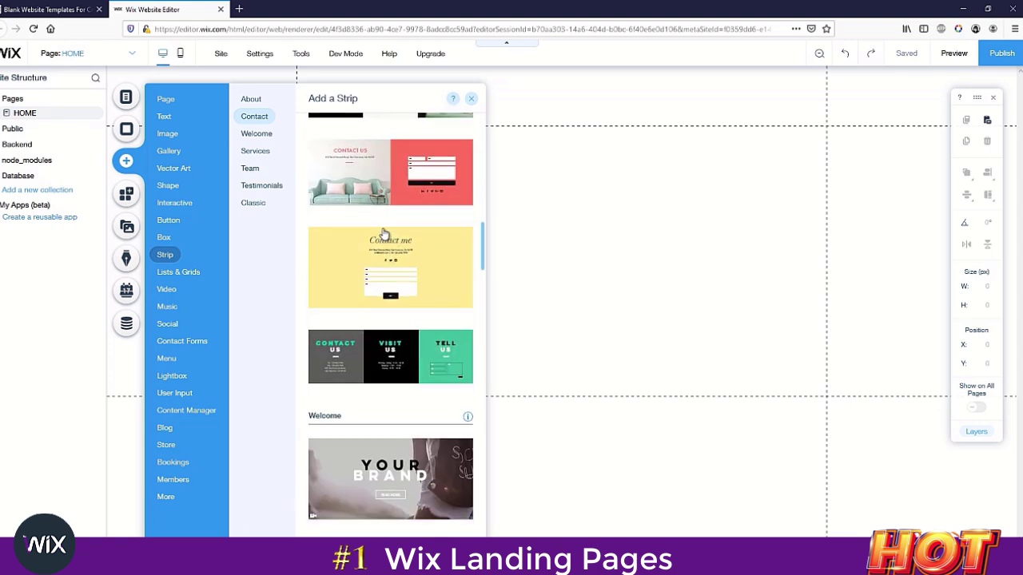
scroll(382, 240, down, 4)
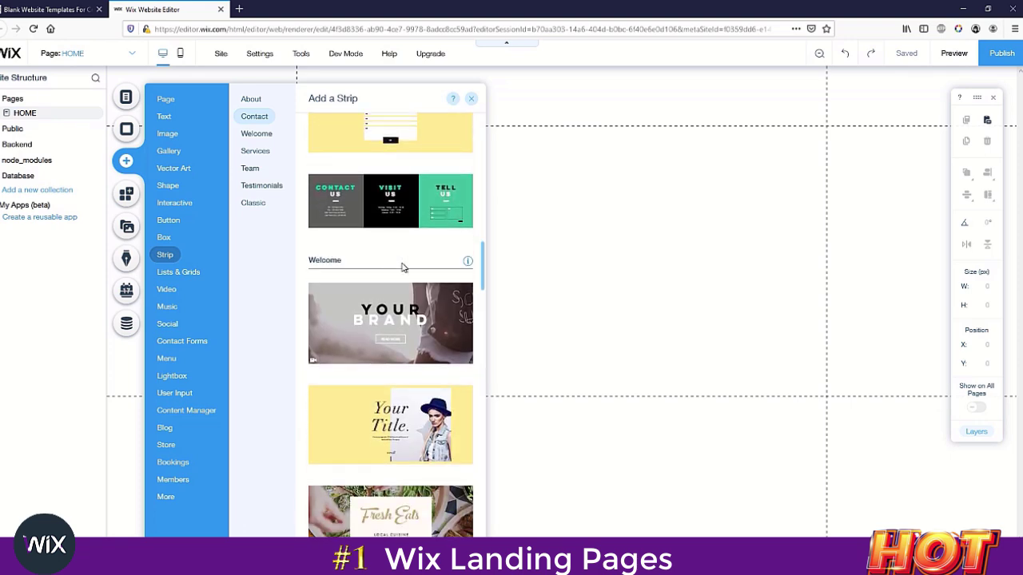
click(400, 320)
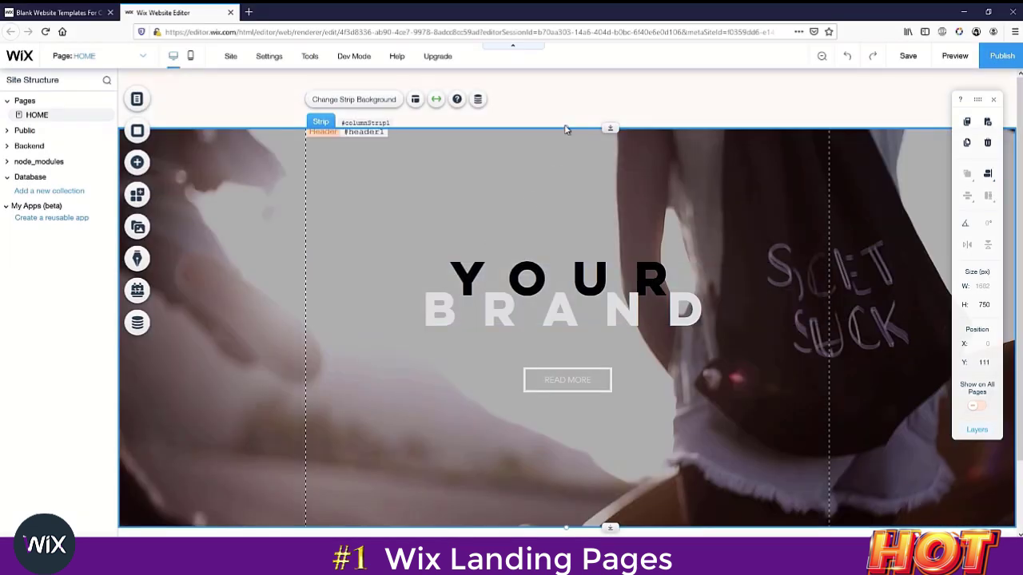
mouse_move(564, 128)
mouse_down()
mouse_move(560, 194)
mouse_move(568, 131)
mouse_up()
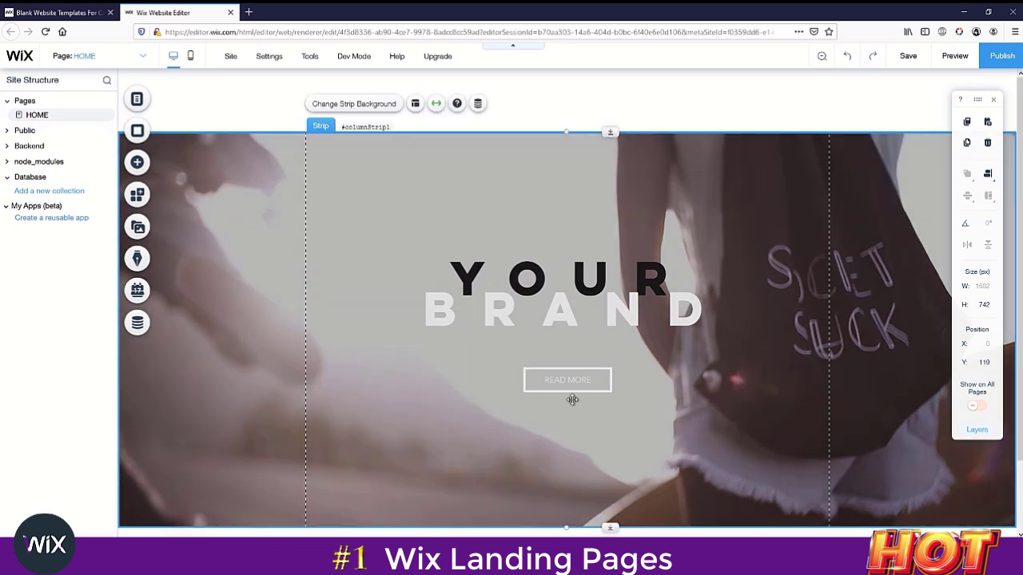
drag(566, 528, 570, 353)
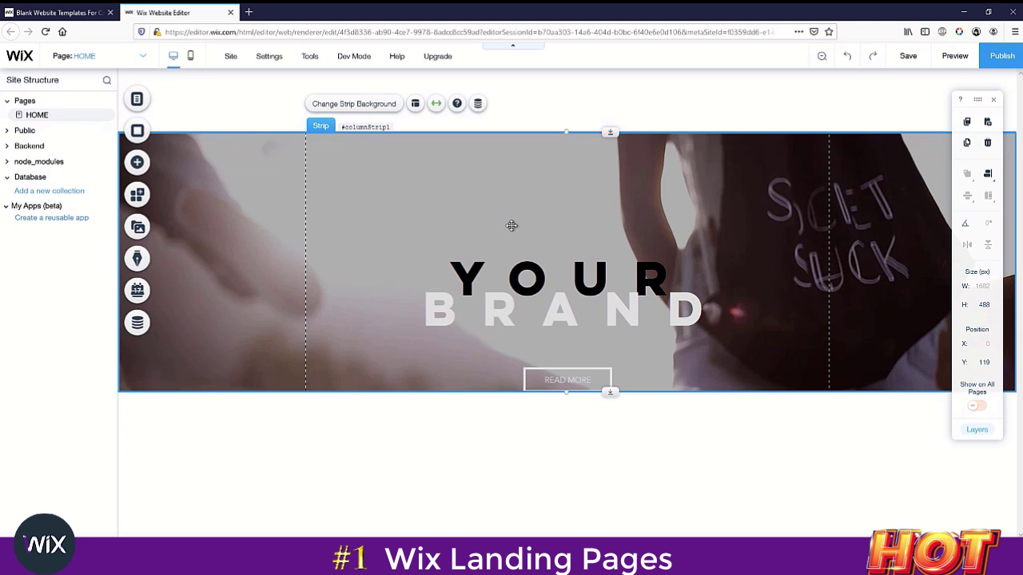
Set the strip background to the Japanese Shrine Gate image, searching Media from Wix for "japan", and make the strip somewhat taller
click(353, 104)
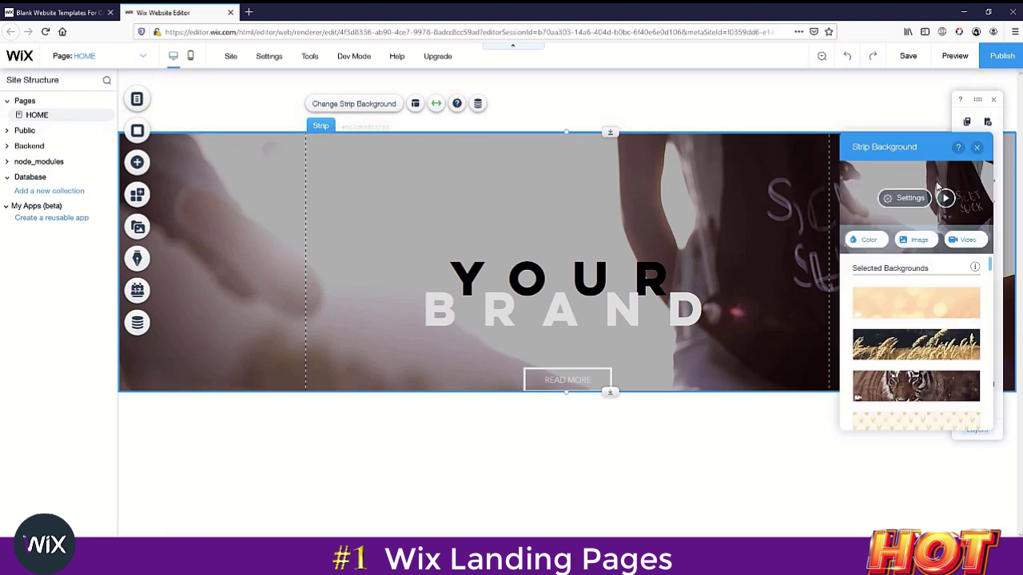
click(912, 241)
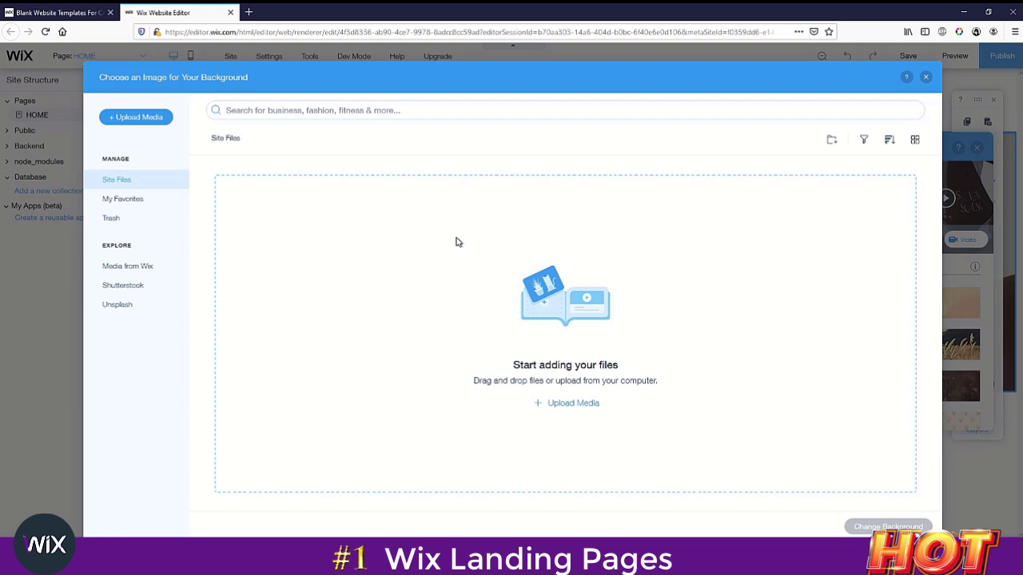
click(148, 267)
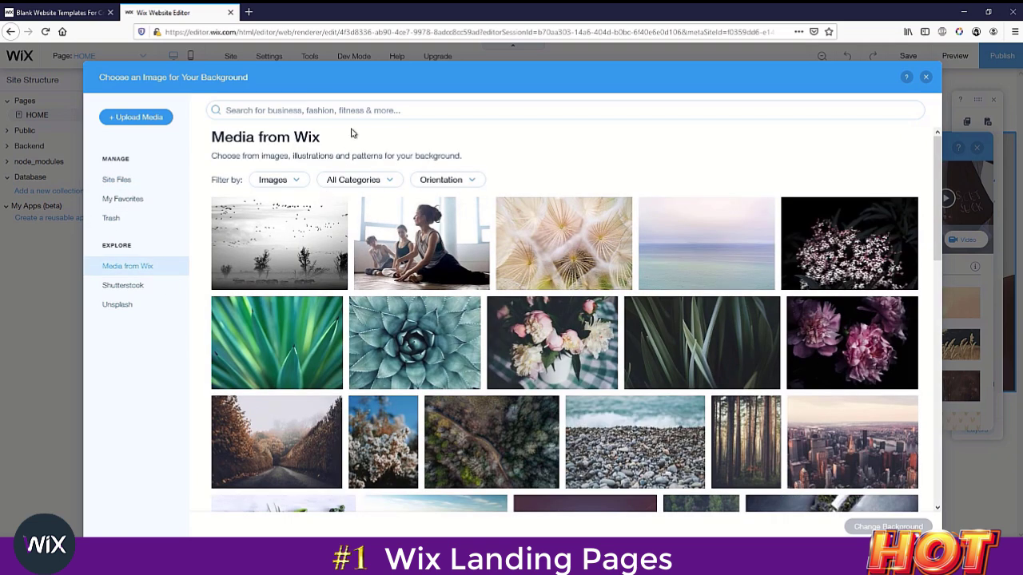
click(319, 110)
text(japan)
key(Return)
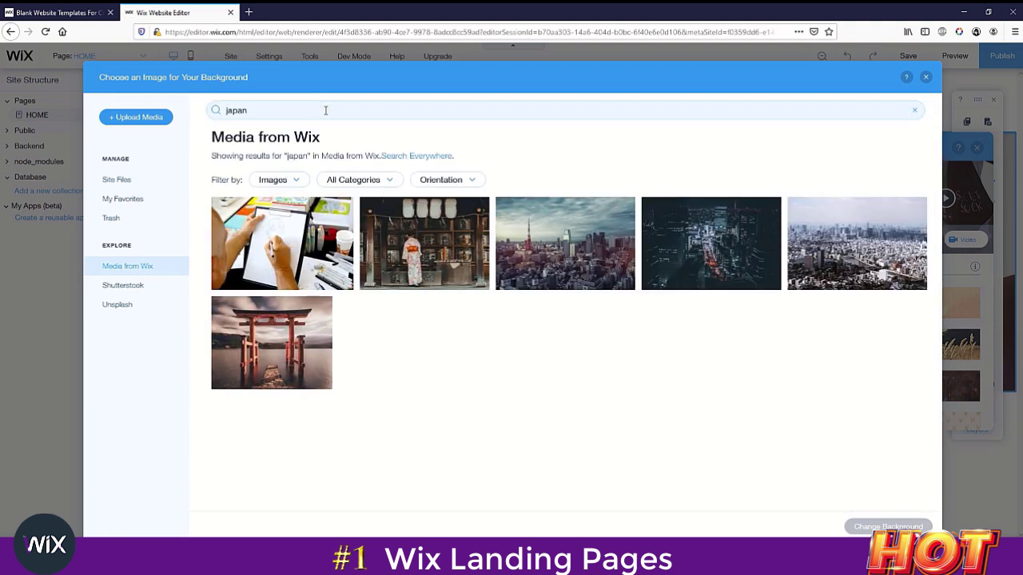
click(286, 343)
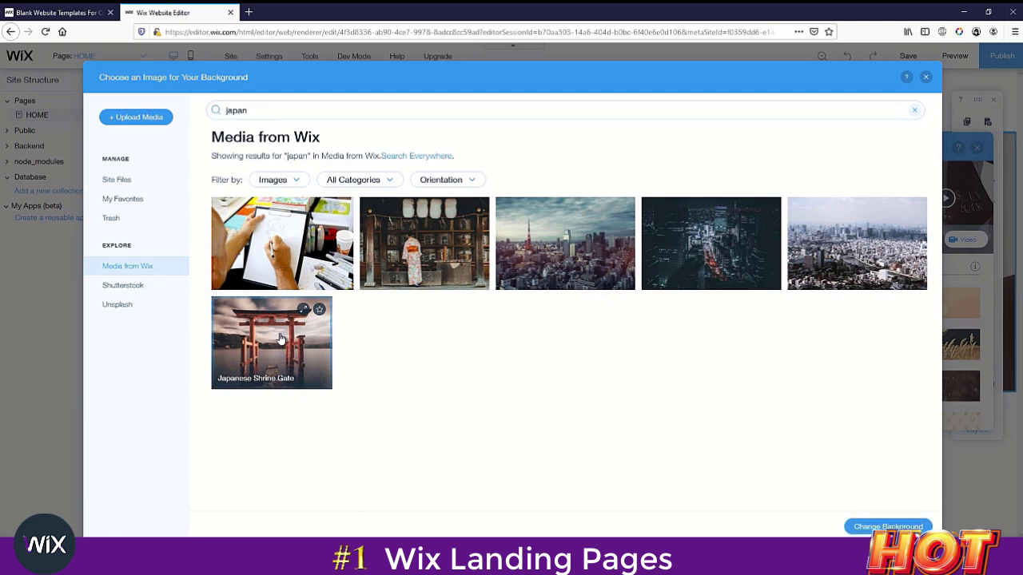
click(887, 526)
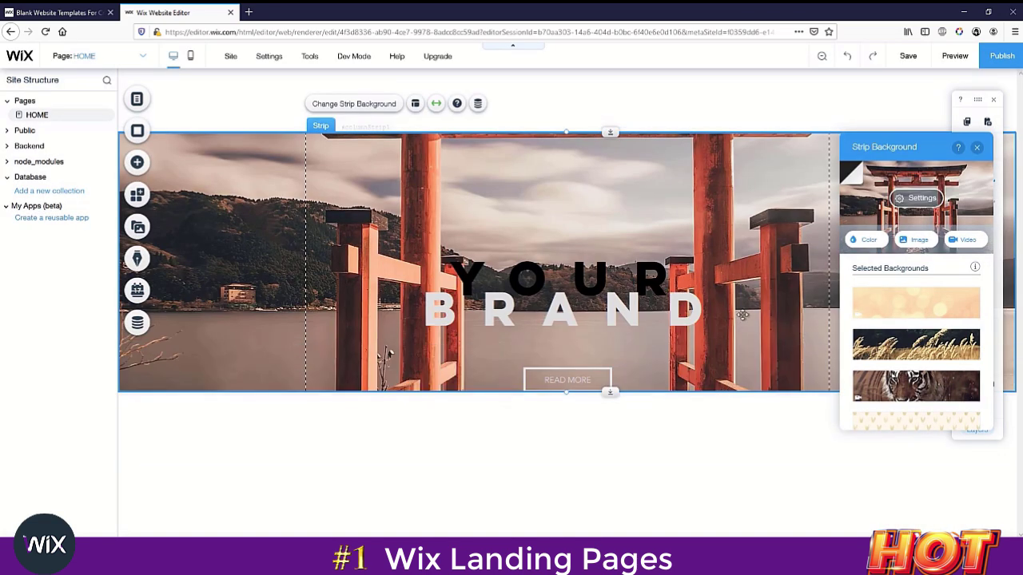
drag(570, 395, 566, 439)
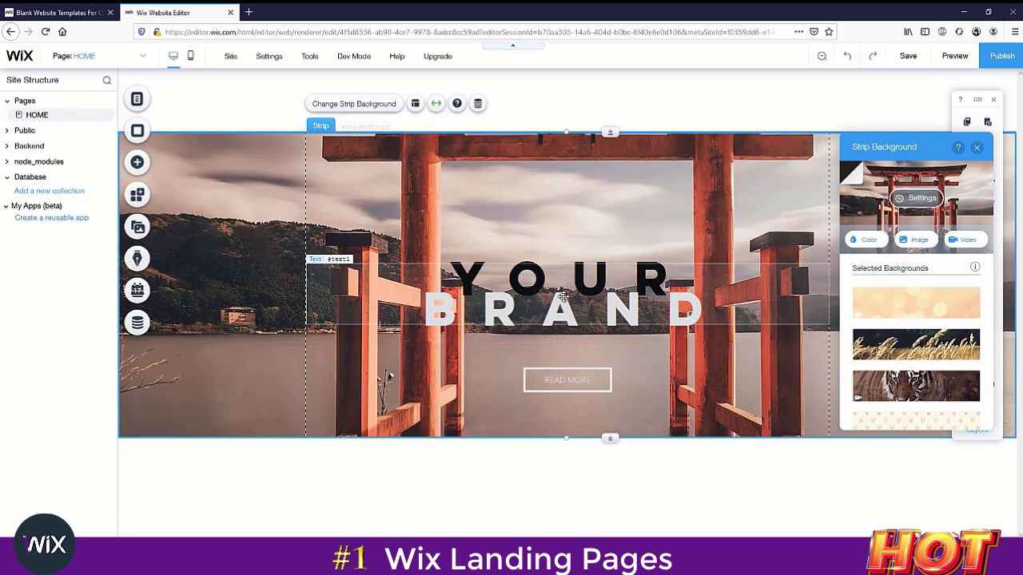
Delete the "YOUR BRAND" text and the "READ MORE" button from the strip
click(563, 297)
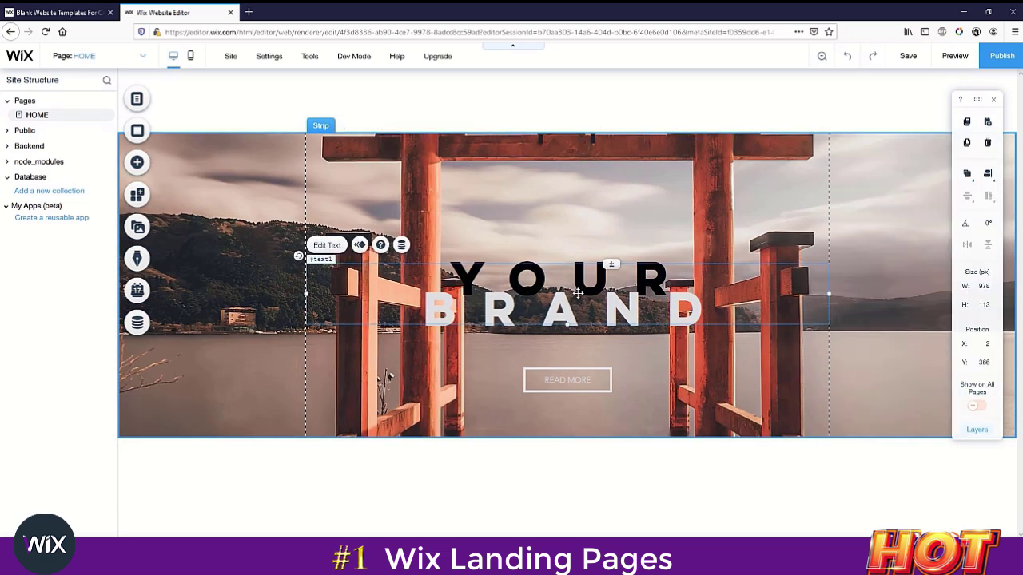
key(Delete)
click(568, 381)
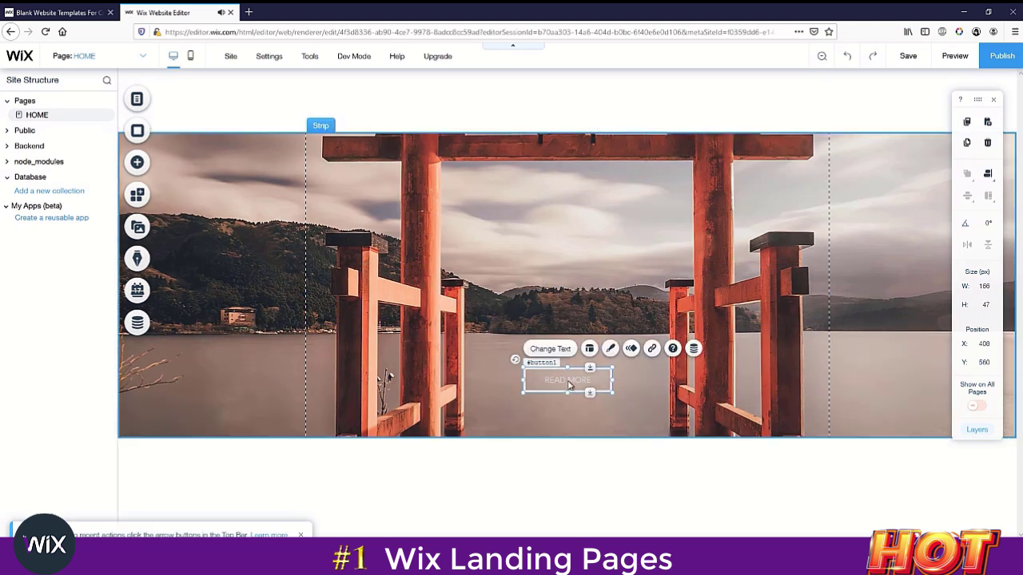
key(Delete)
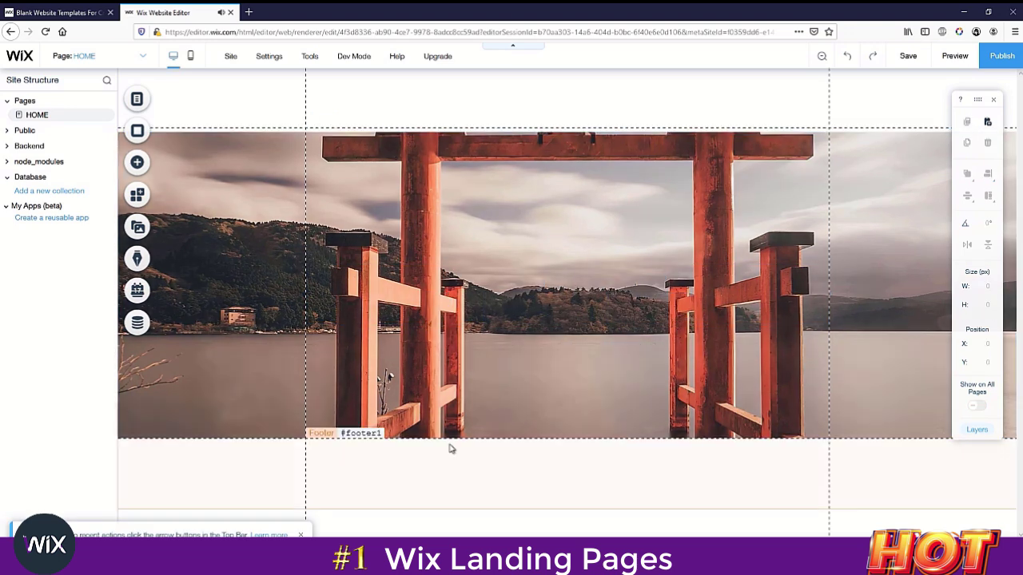
click(534, 486)
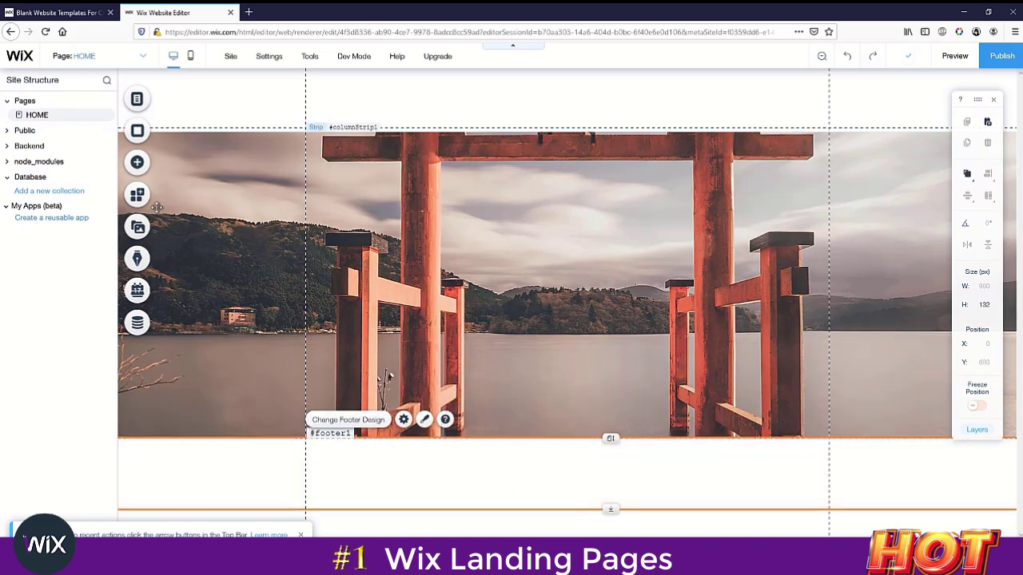
Add the bold horizontal menu with the green Home item and place it in the header at about X 185, Y 33
click(144, 164)
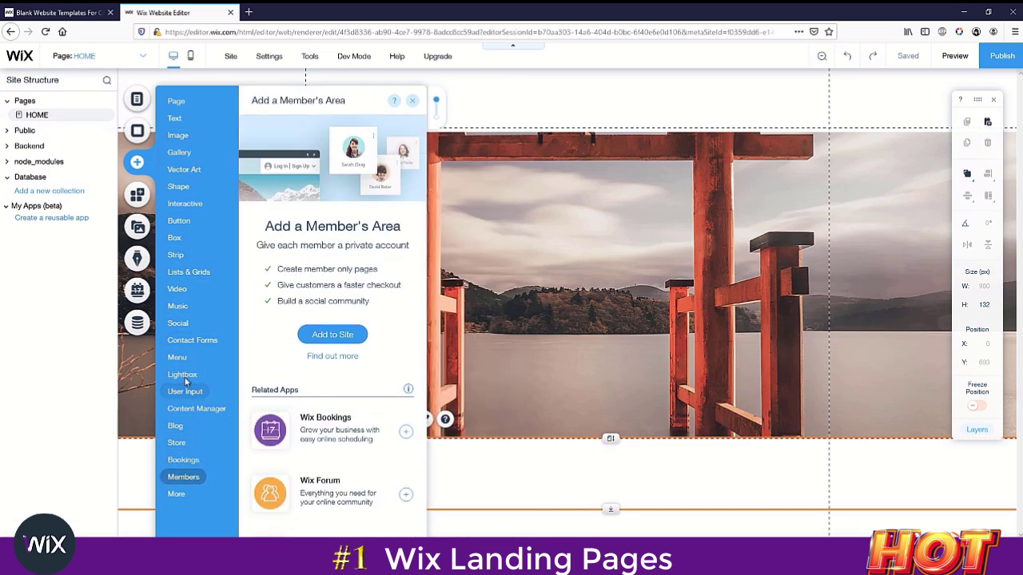
mouse_move(177, 357)
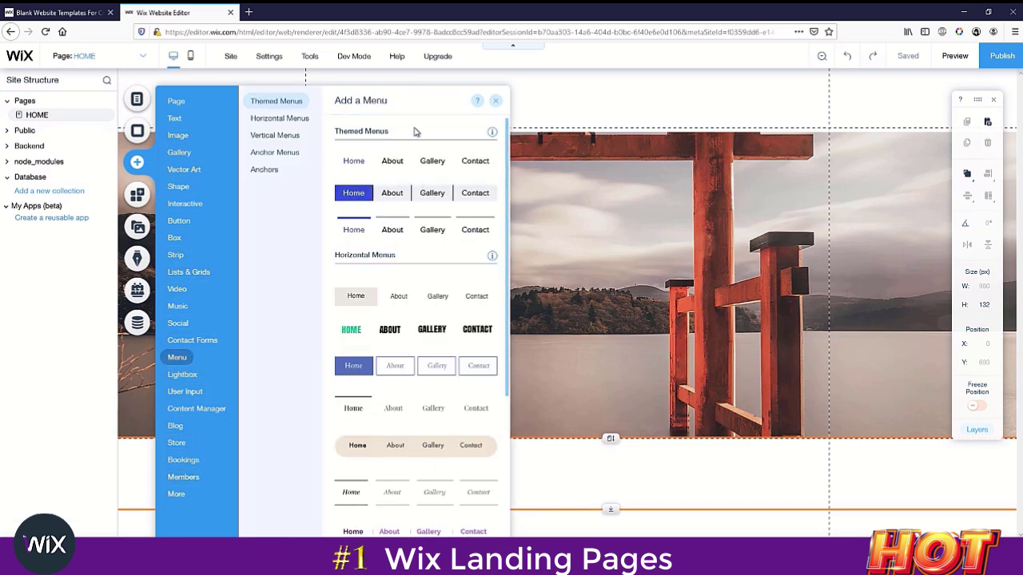
click(419, 336)
drag(547, 306, 548, 99)
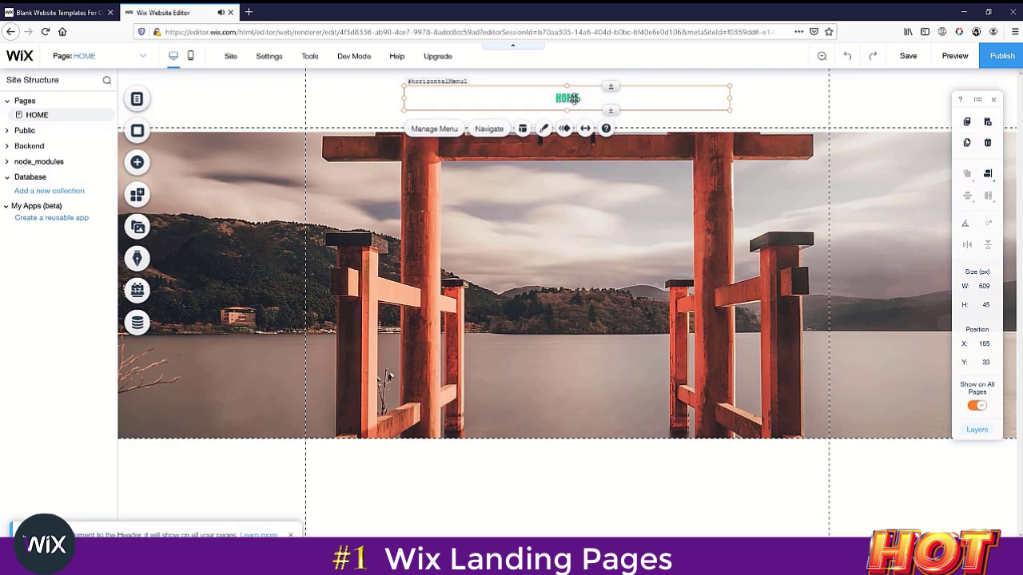
Review the header menu's regular-state design options for text, spacing, shadow, corners and fill color
click(544, 129)
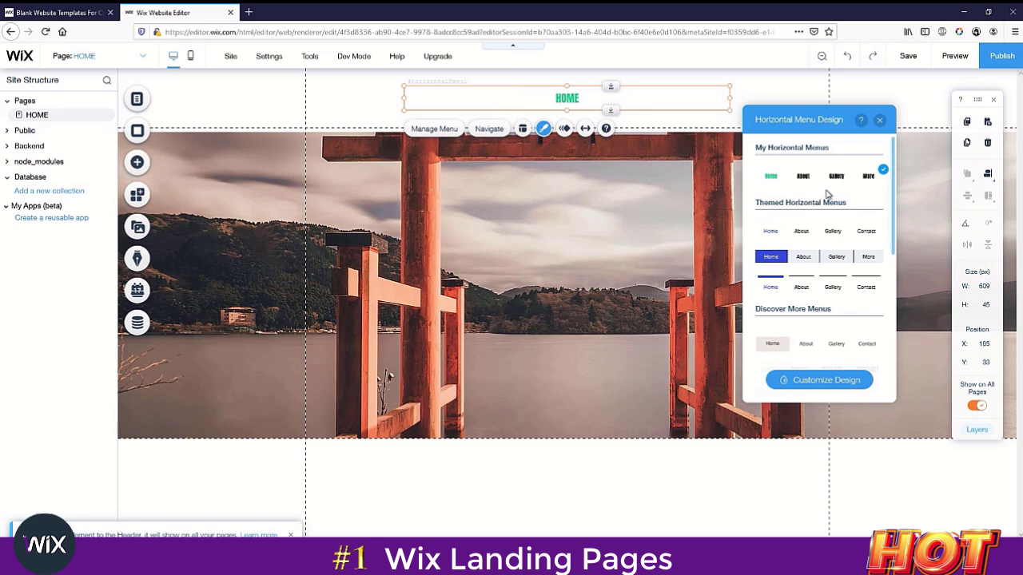
click(819, 379)
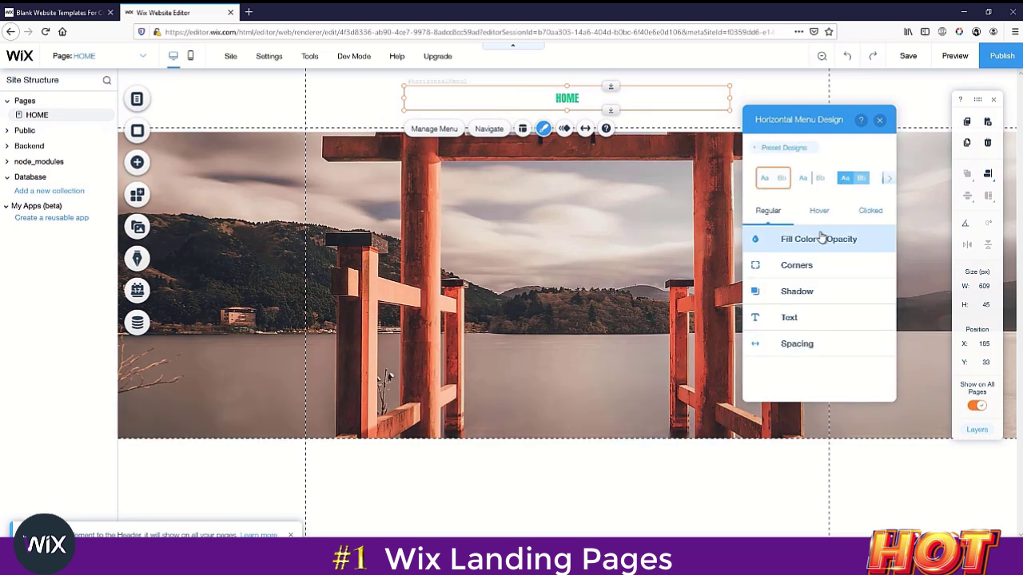
click(803, 318)
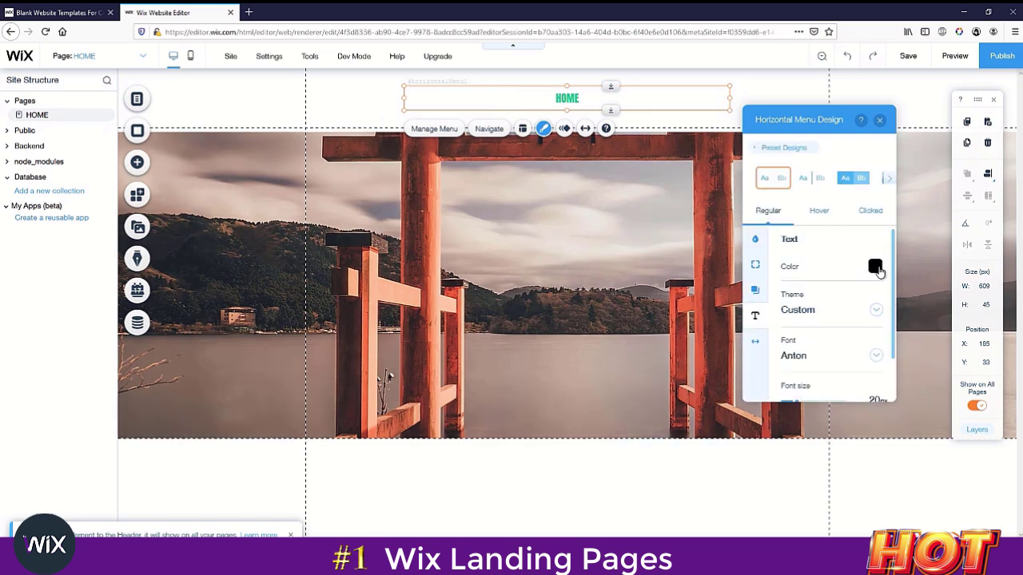
click(875, 268)
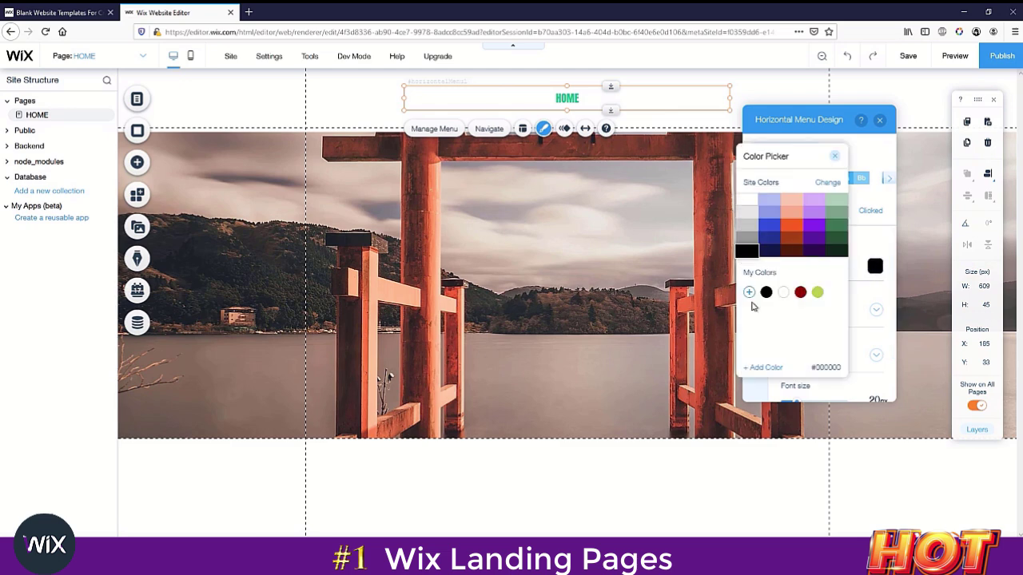
click(865, 316)
scroll(817, 335, down, 2)
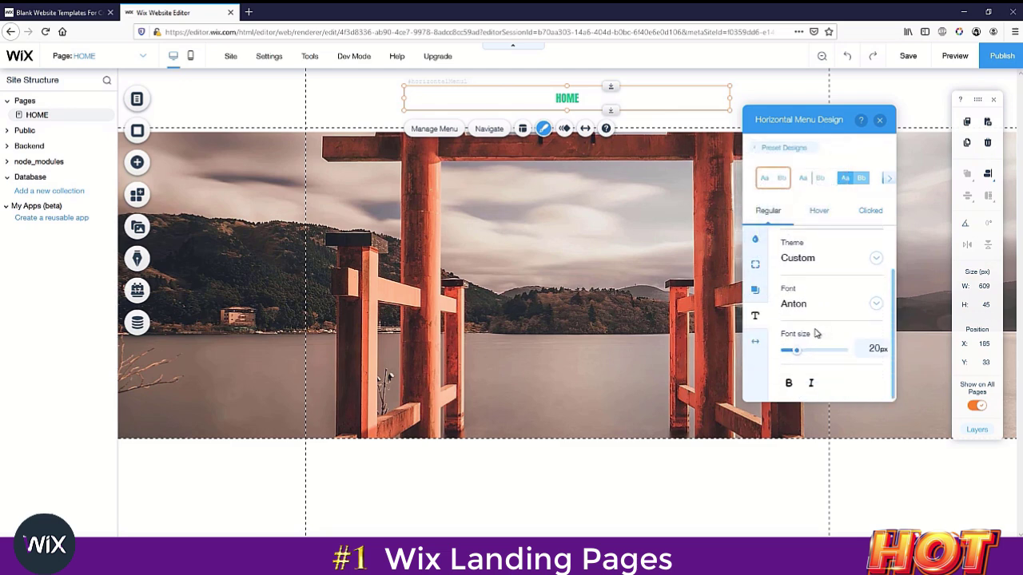
scroll(826, 336, up, 1)
scroll(831, 339, up, 1)
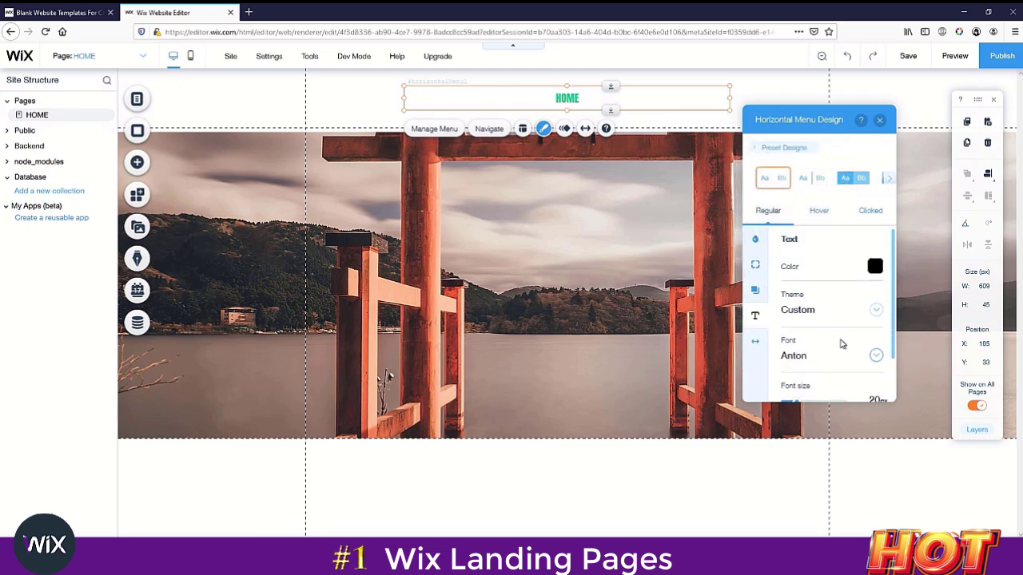
click(754, 342)
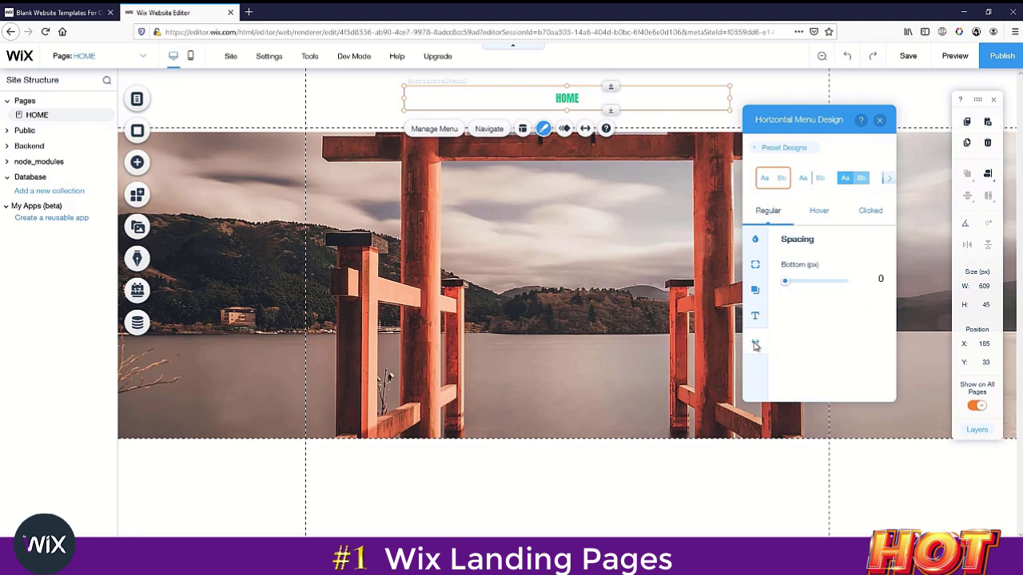
click(758, 288)
click(755, 264)
click(756, 240)
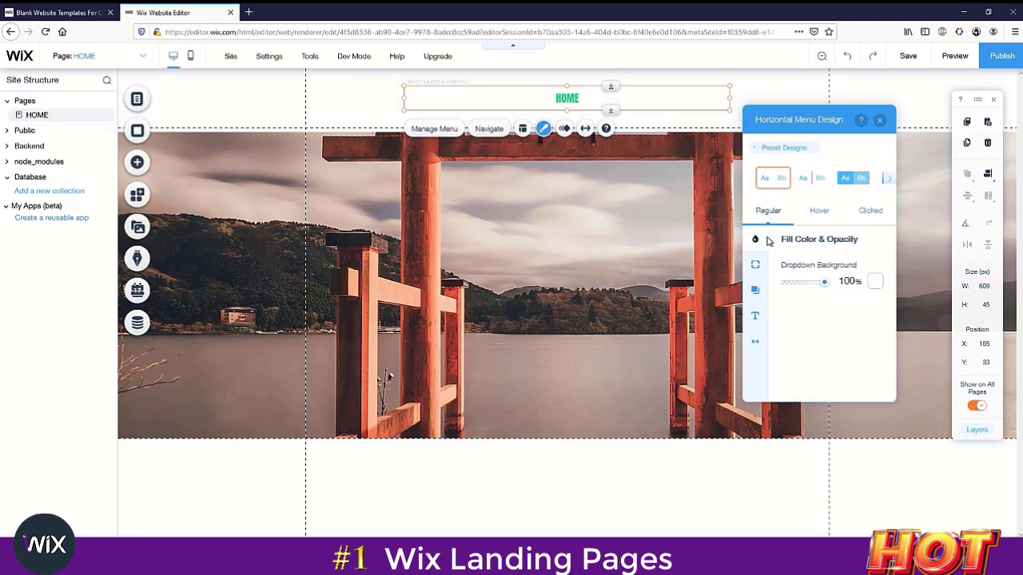
Set the header menu's hover-state text color to black
click(819, 211)
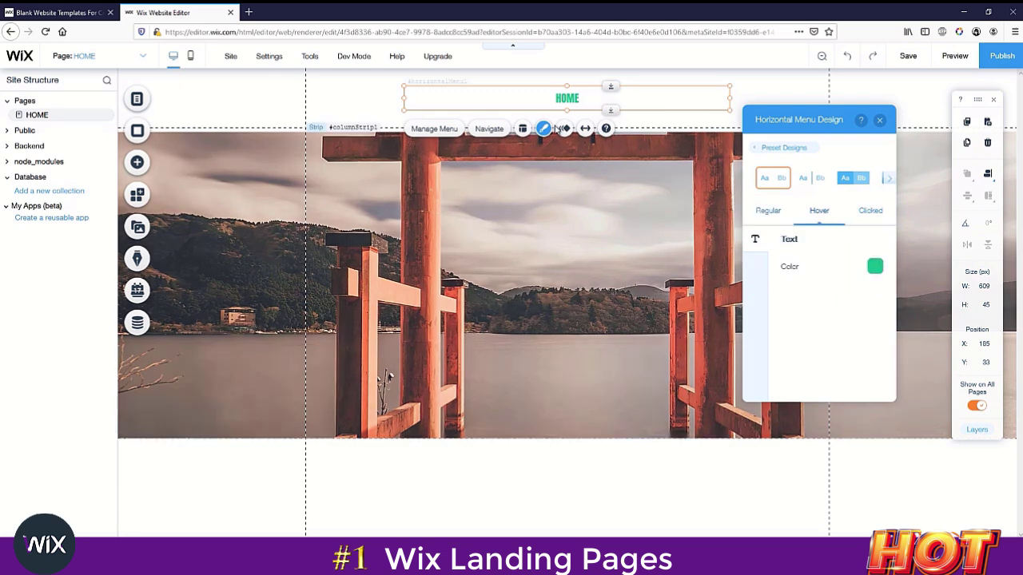
click(876, 270)
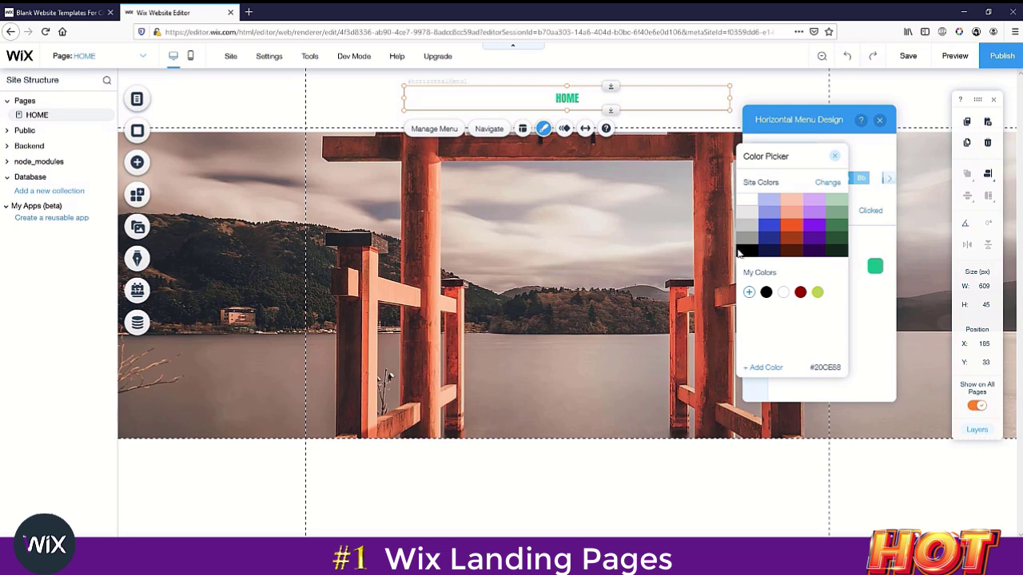
click(747, 252)
click(876, 326)
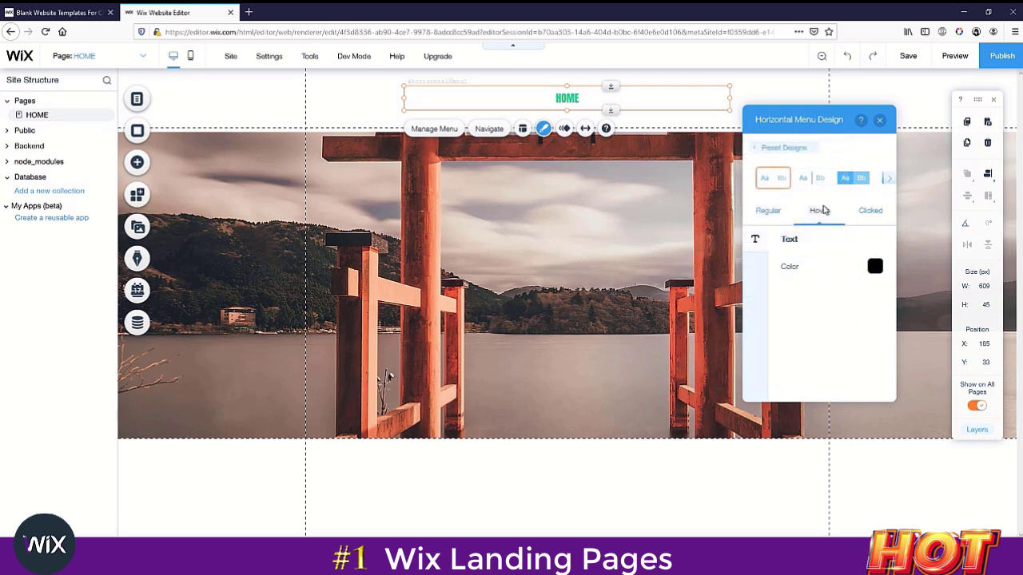
Set the header menu's clicked-state text color to black (#000000) and close its design settings
click(854, 216)
click(874, 266)
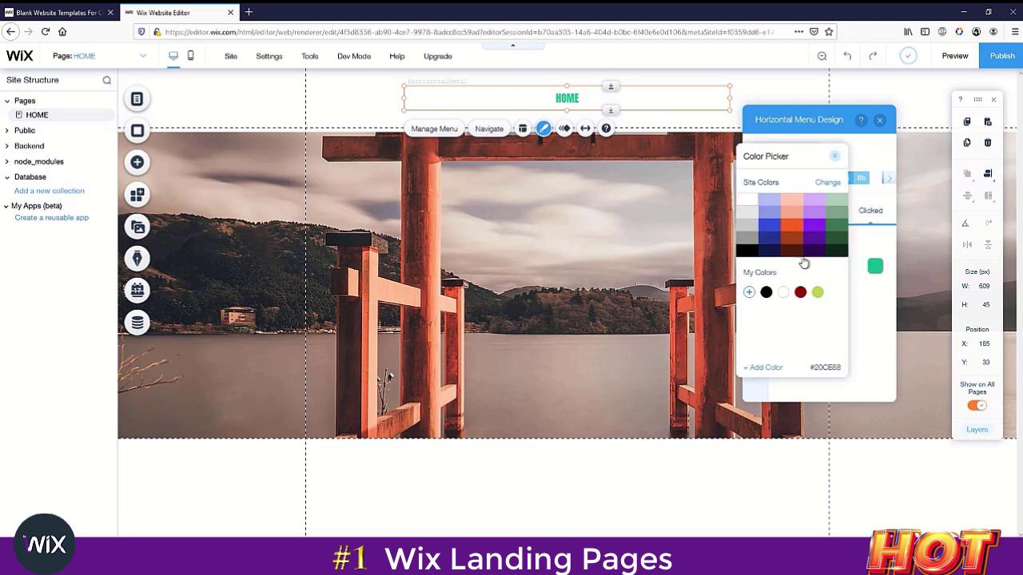
click(748, 255)
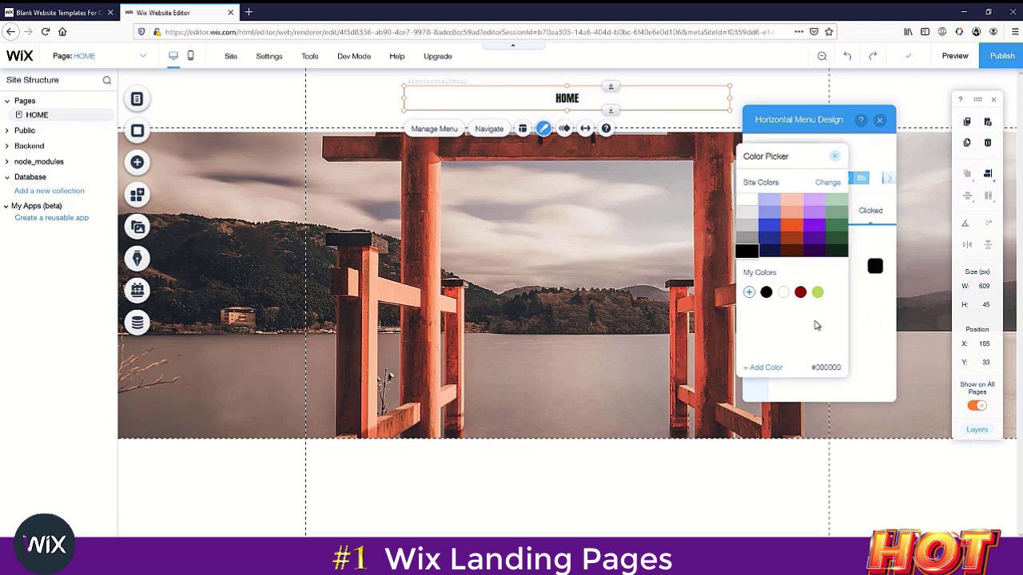
click(835, 156)
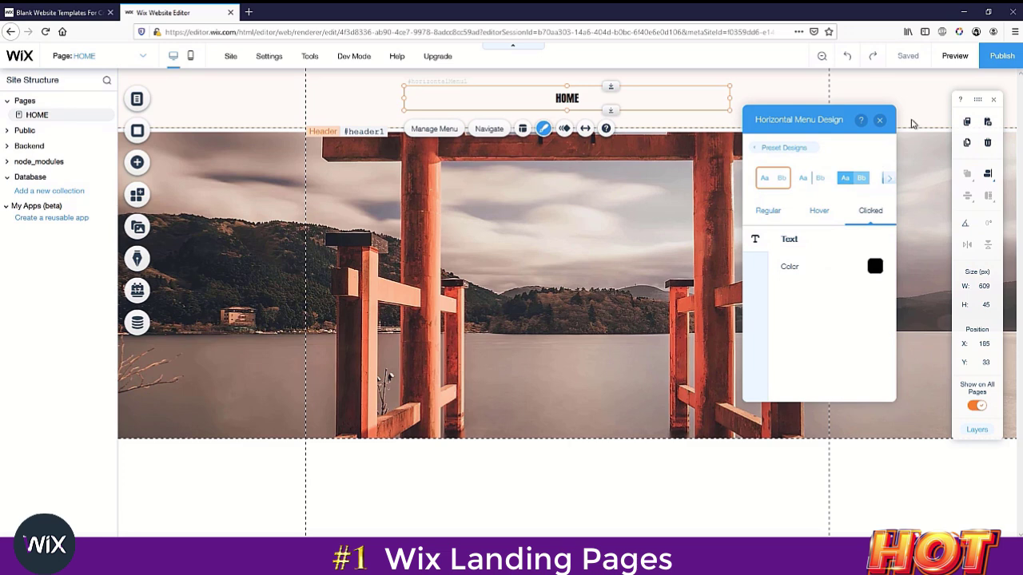
click(880, 121)
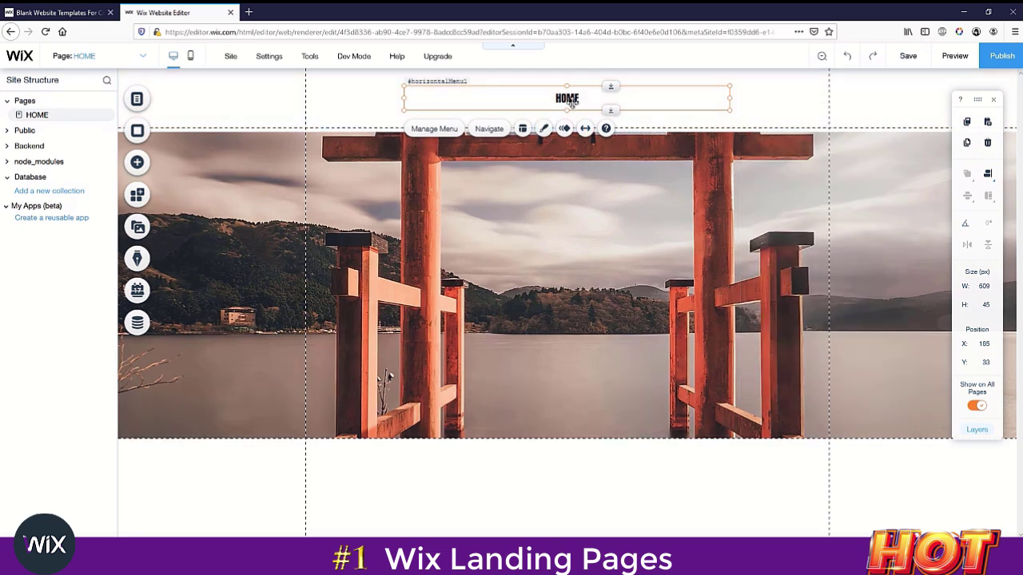
drag(570, 102, 570, 102)
click(519, 506)
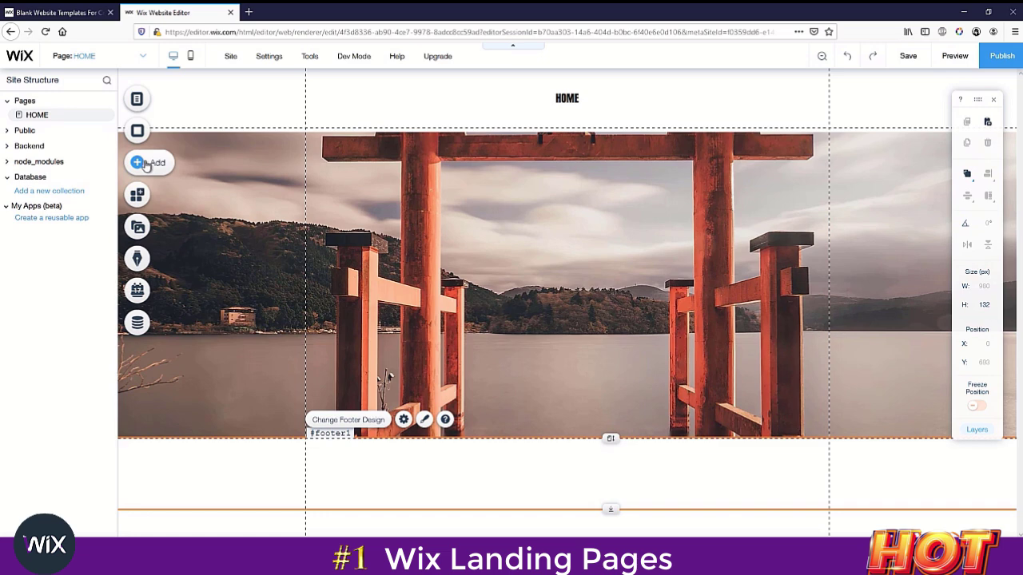
Add the dark rectangular container box over the strip, about 568 × 294 px at X 206, Y 236
click(146, 164)
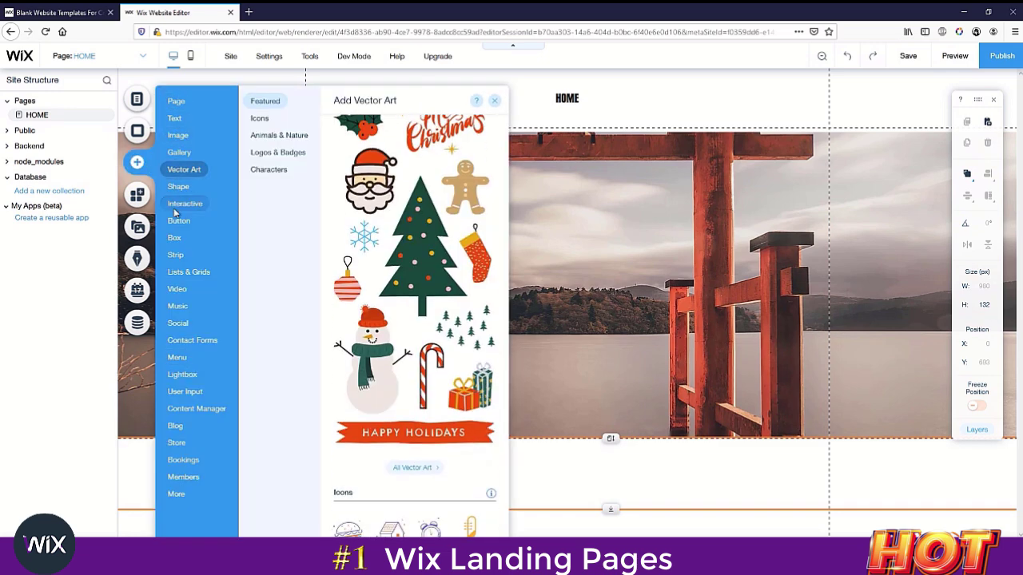
mouse_move(186, 445)
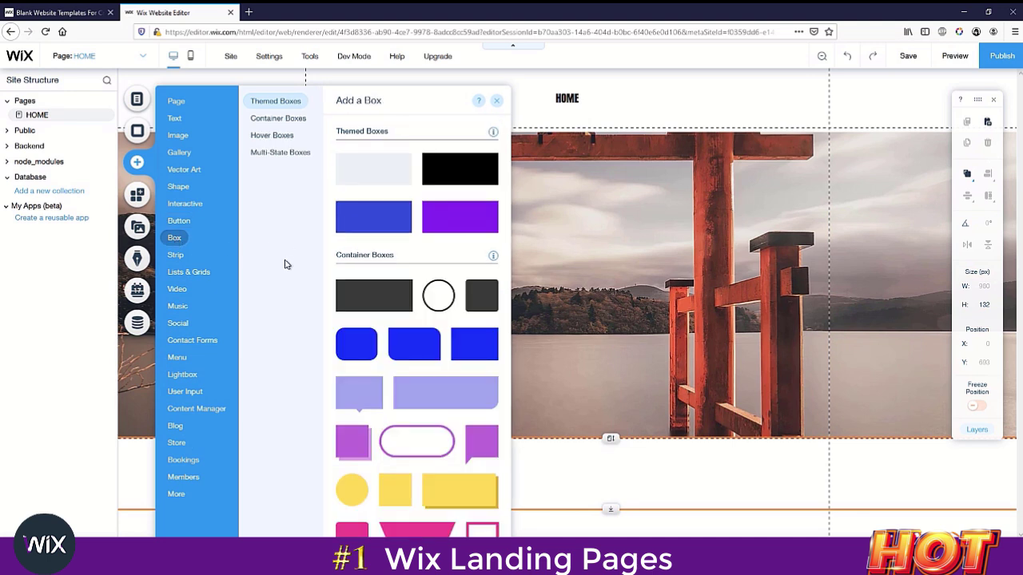
click(278, 118)
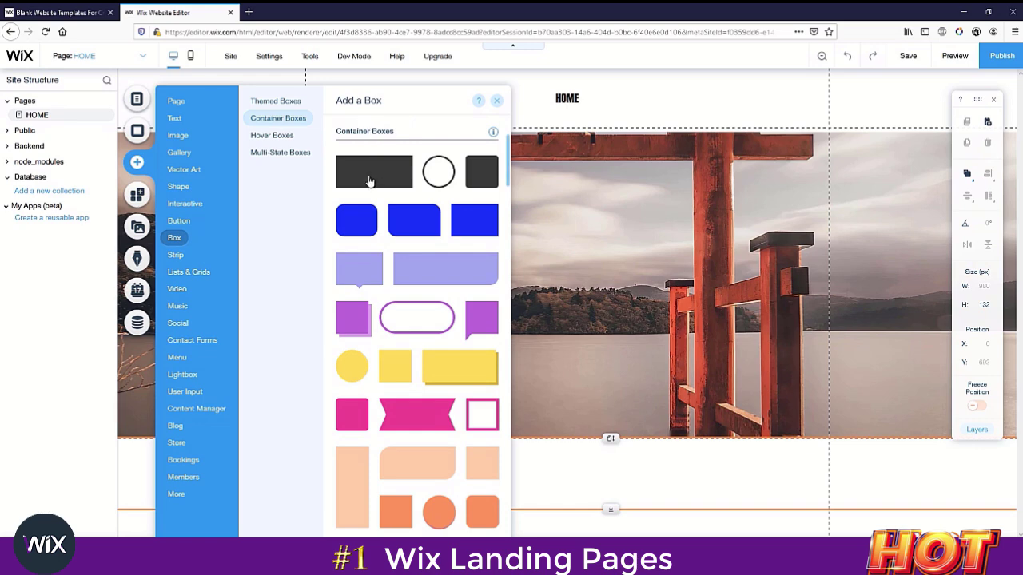
click(369, 183)
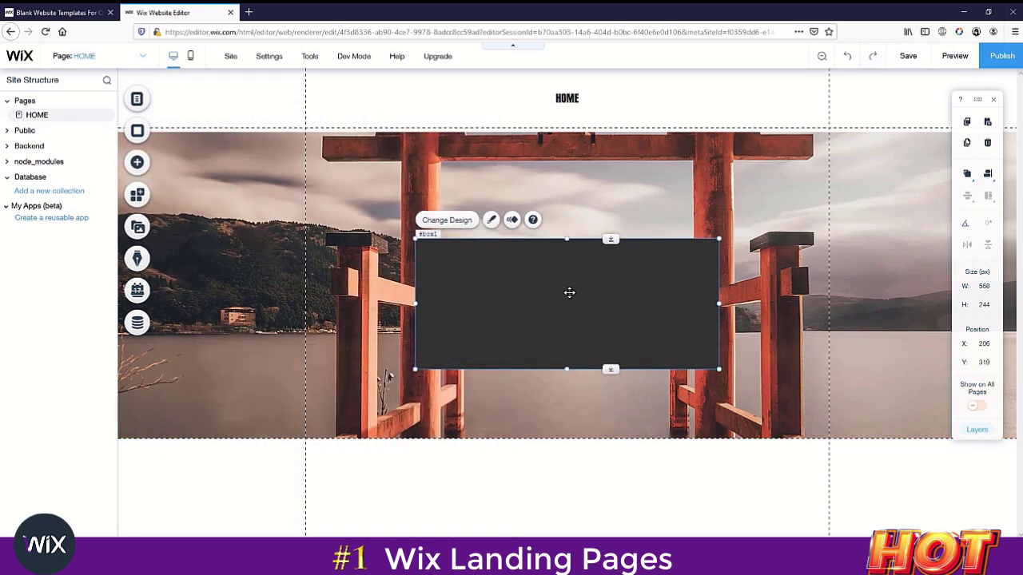
drag(569, 293, 569, 256)
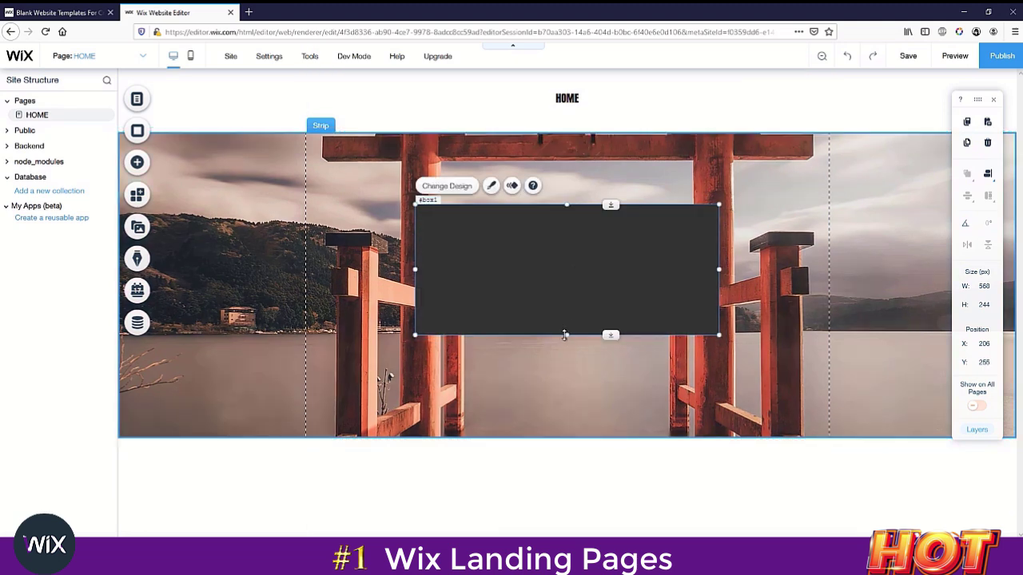
drag(566, 335, 565, 362)
drag(564, 293, 565, 283)
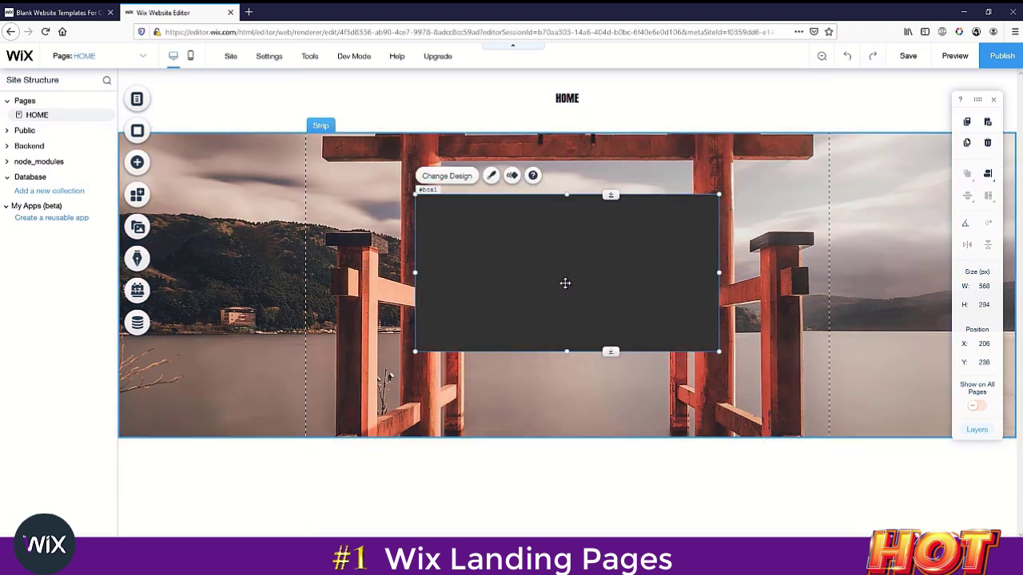
Change the container box to the light themed box design
click(446, 175)
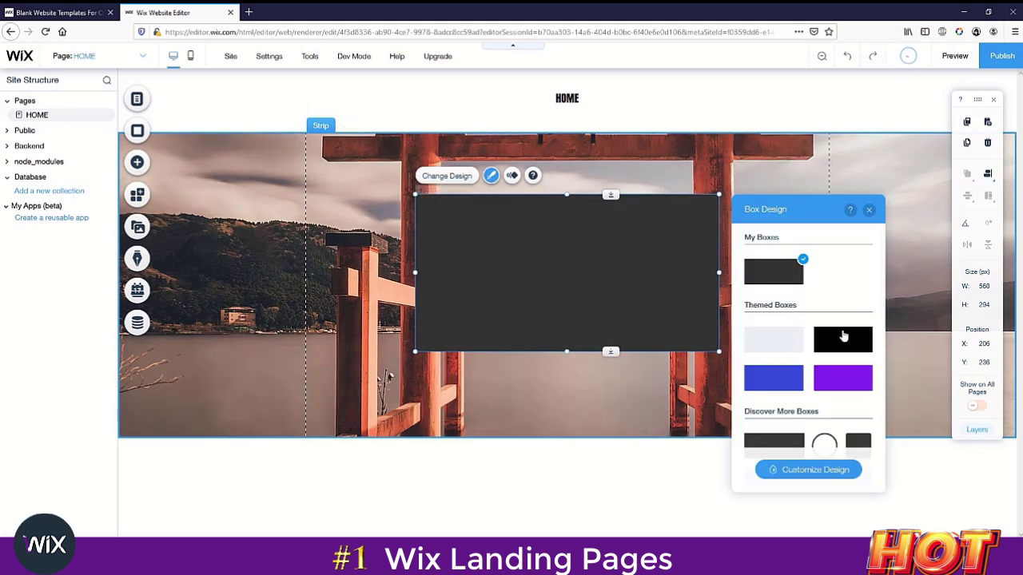
click(844, 339)
click(787, 349)
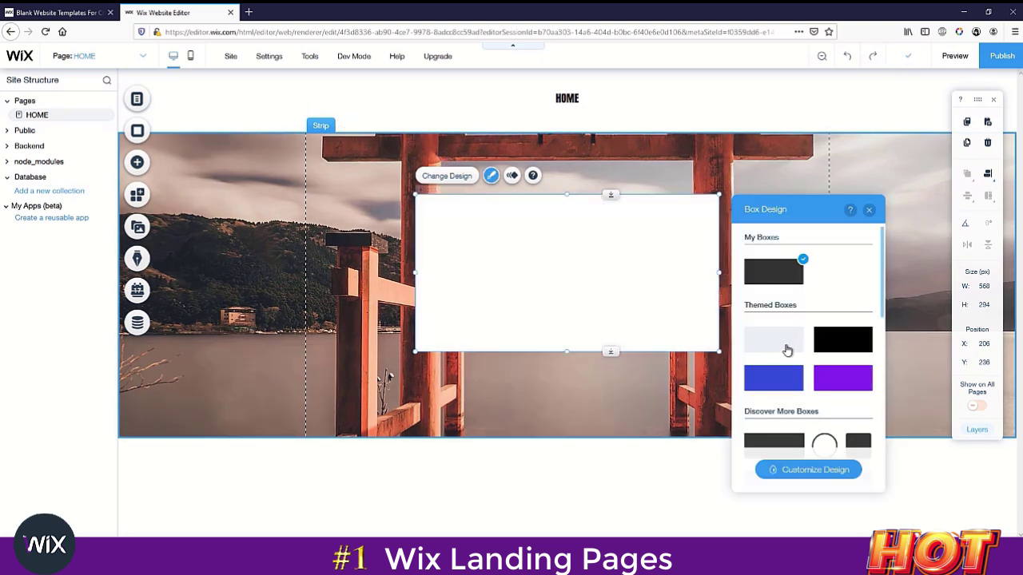
click(563, 474)
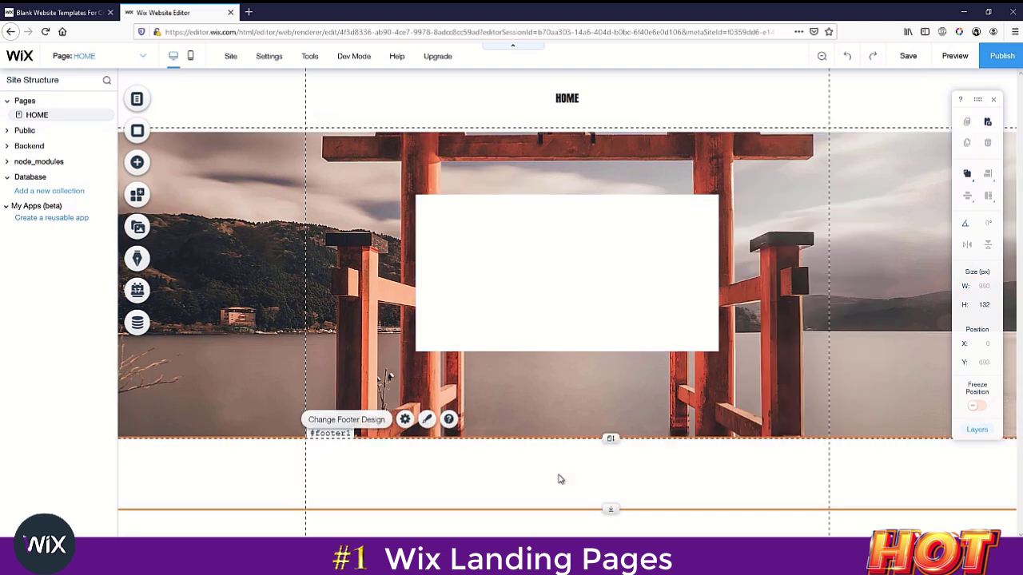
Add a Big Title text element and place it in the upper part of the box at about X 375, Y 295
click(137, 164)
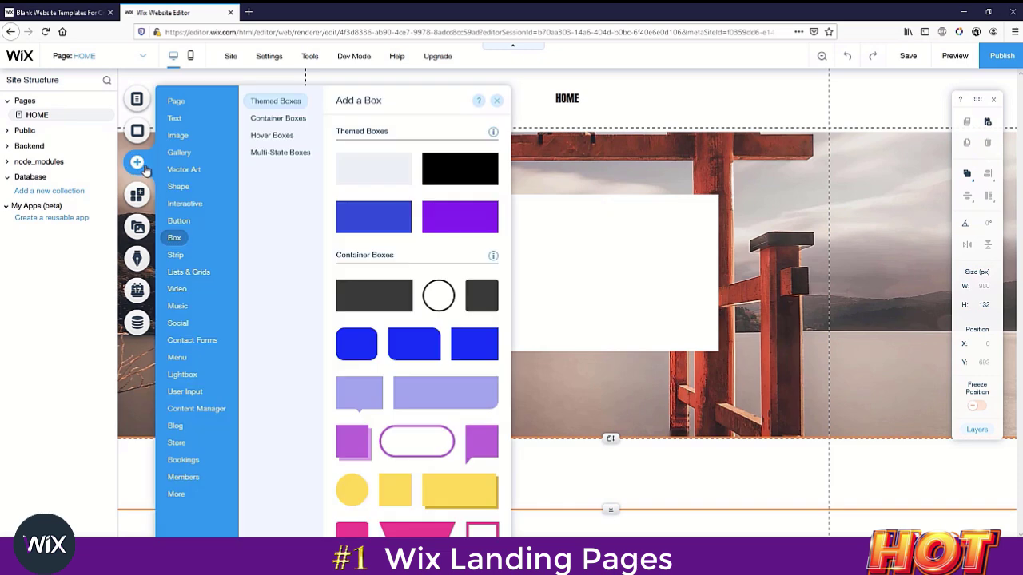
mouse_move(176, 120)
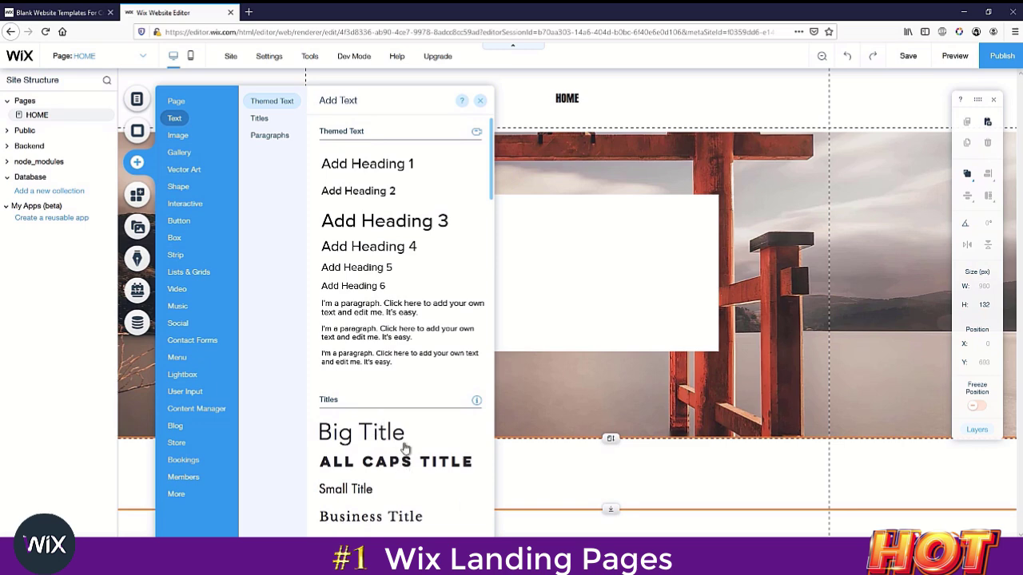
click(373, 442)
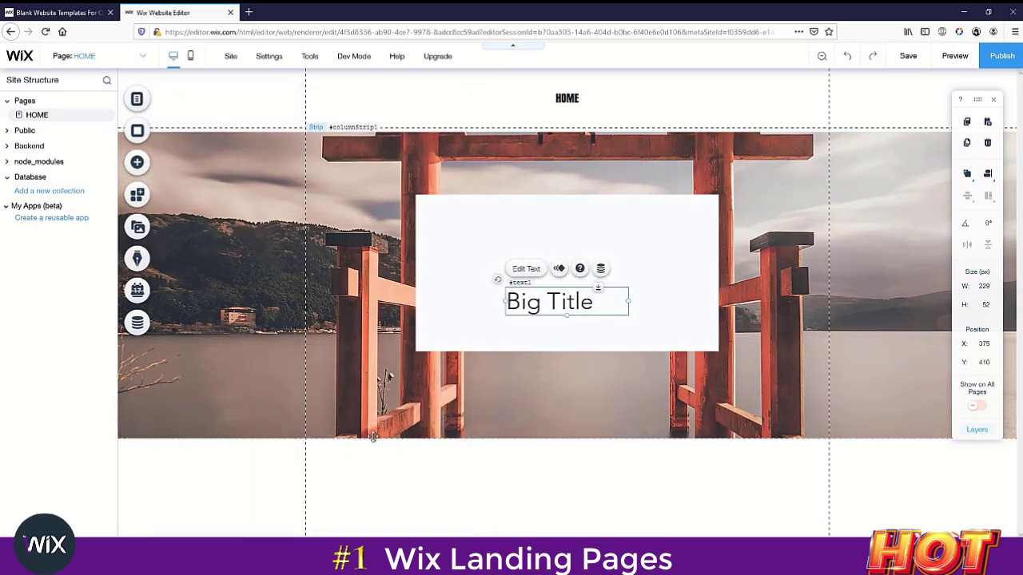
drag(570, 297, 569, 233)
Replace the title text with "SAMURAI PHOTOS" on two lines and extend its text box to about 167 px high
click(527, 208)
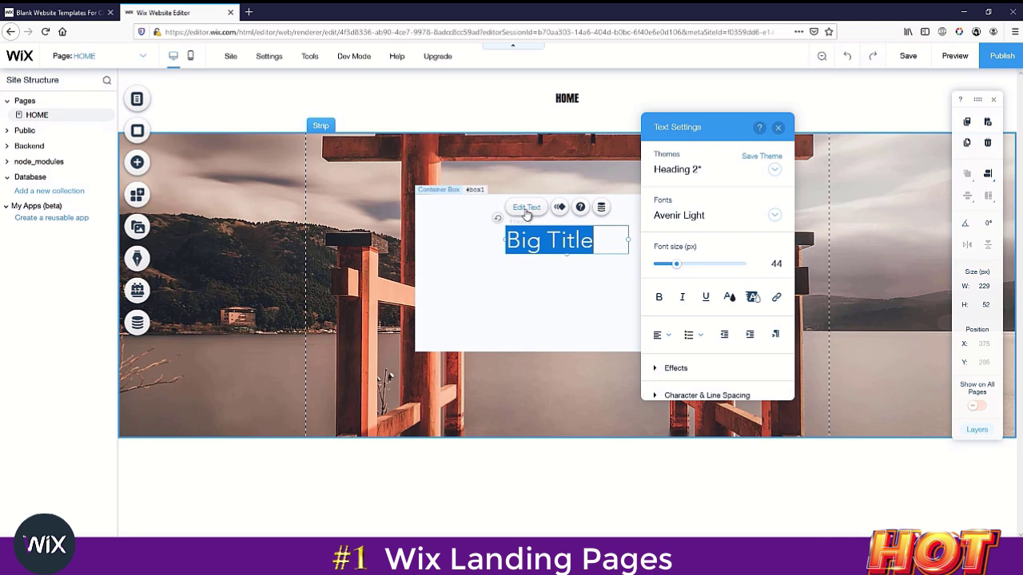
text(SAMURAI)
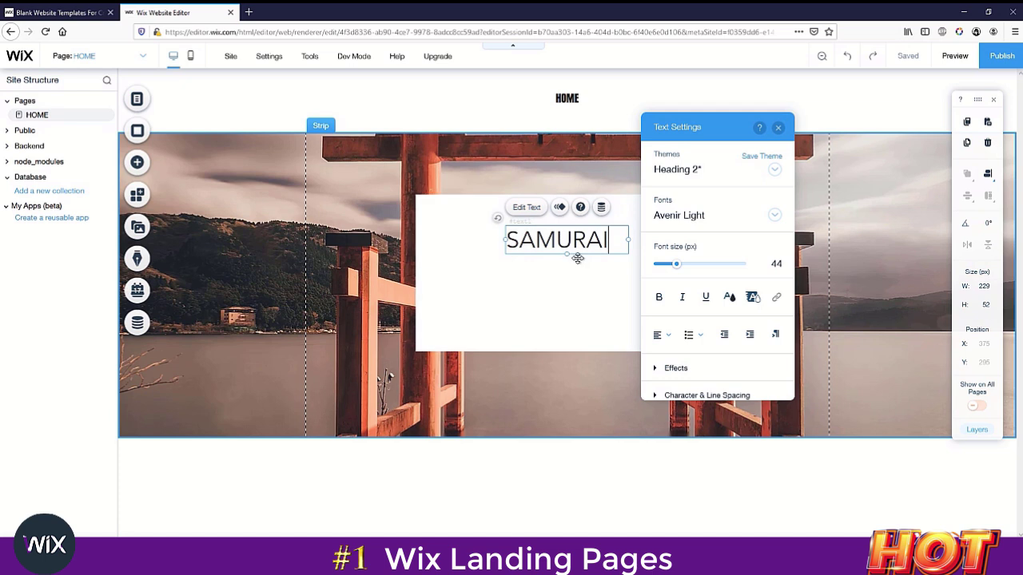
drag(565, 254, 569, 315)
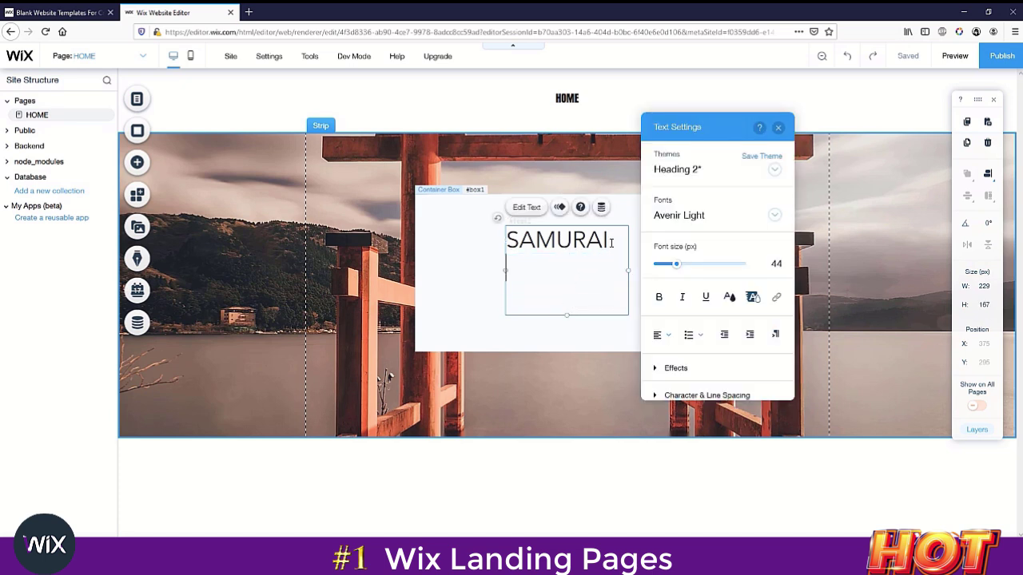
text(PHOTOS)
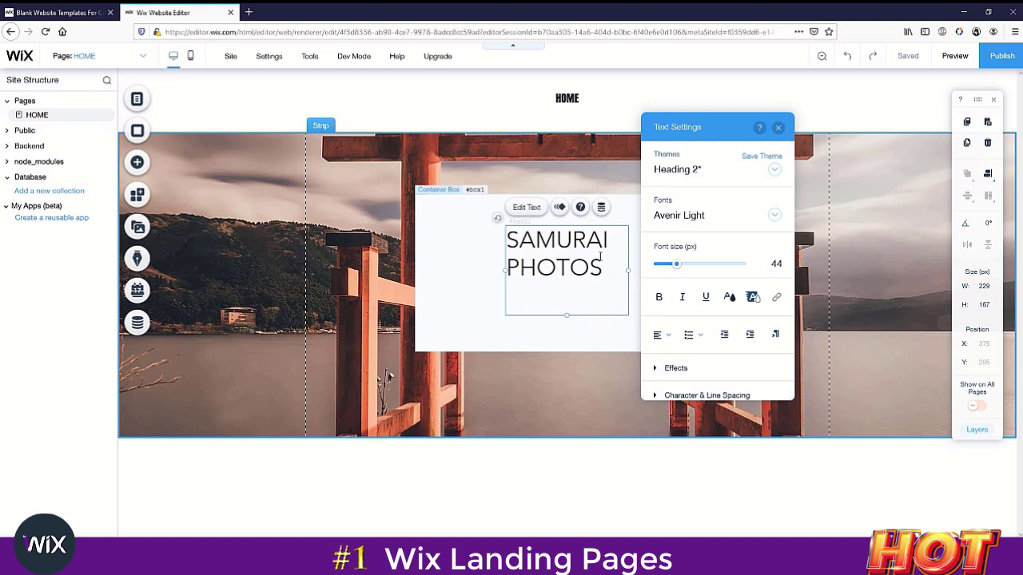
Center-align both lines of the SAMURAI PHOTOS title
drag(601, 258, 505, 238)
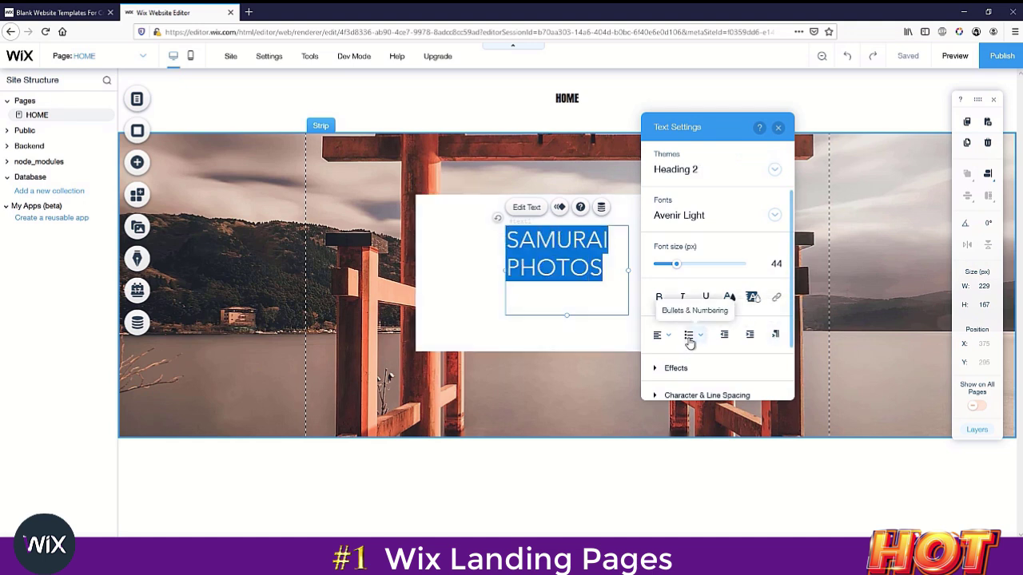
click(690, 340)
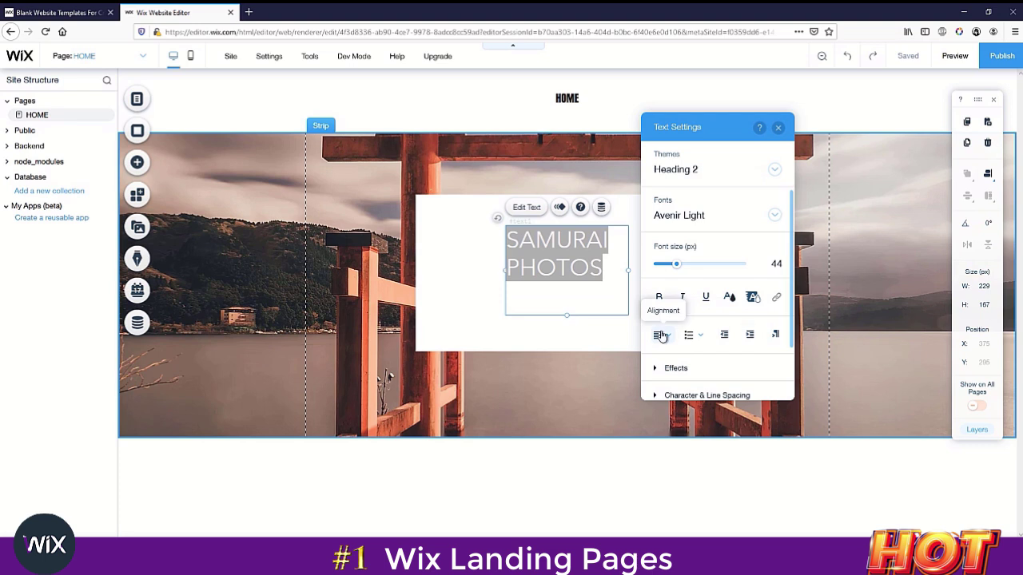
click(663, 336)
click(663, 350)
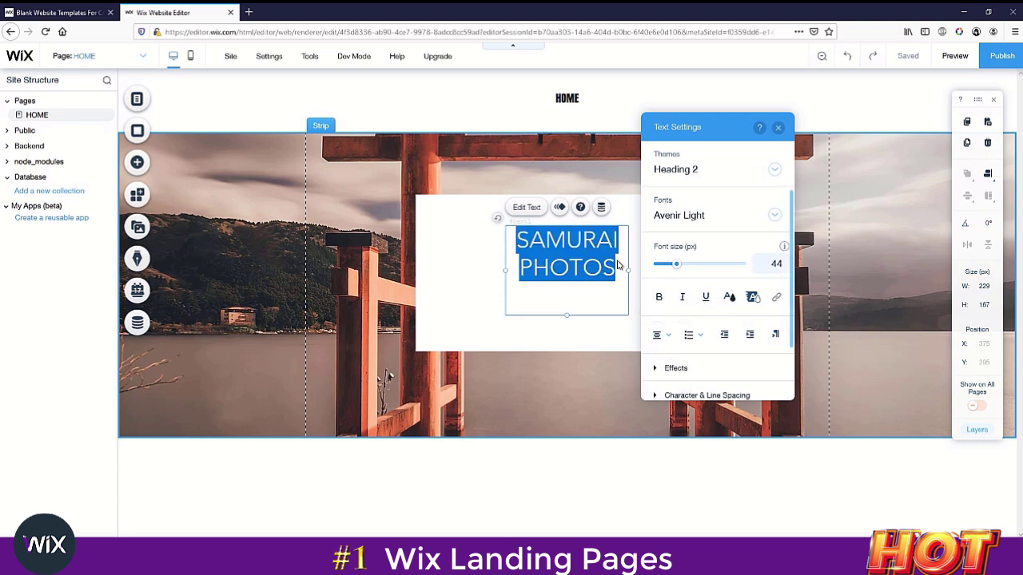
Move the SAMURAI PHOTOS title up within the container box to about X 375, Y 268
click(447, 272)
drag(576, 246, 581, 233)
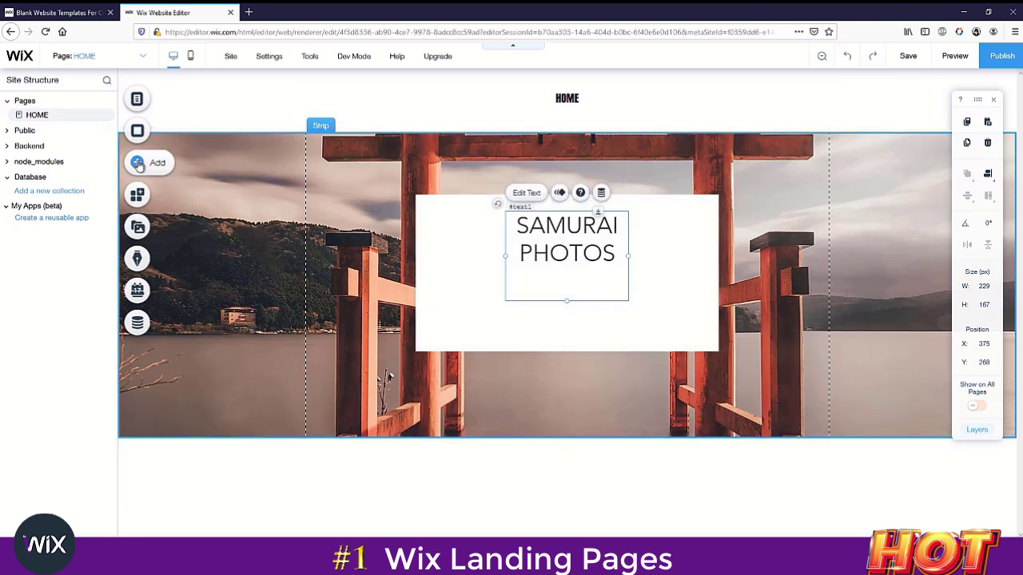
click(361, 301)
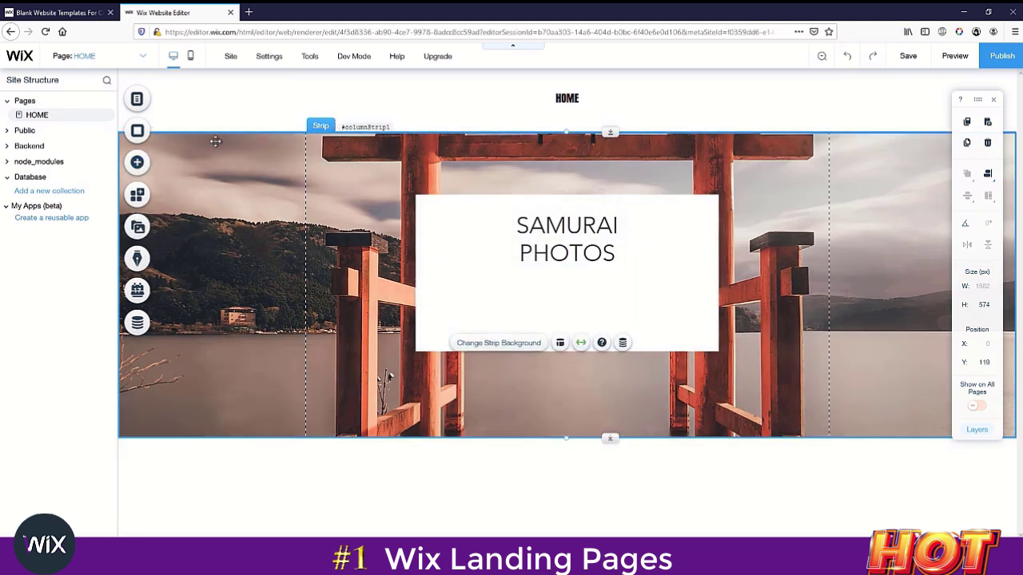
click(171, 199)
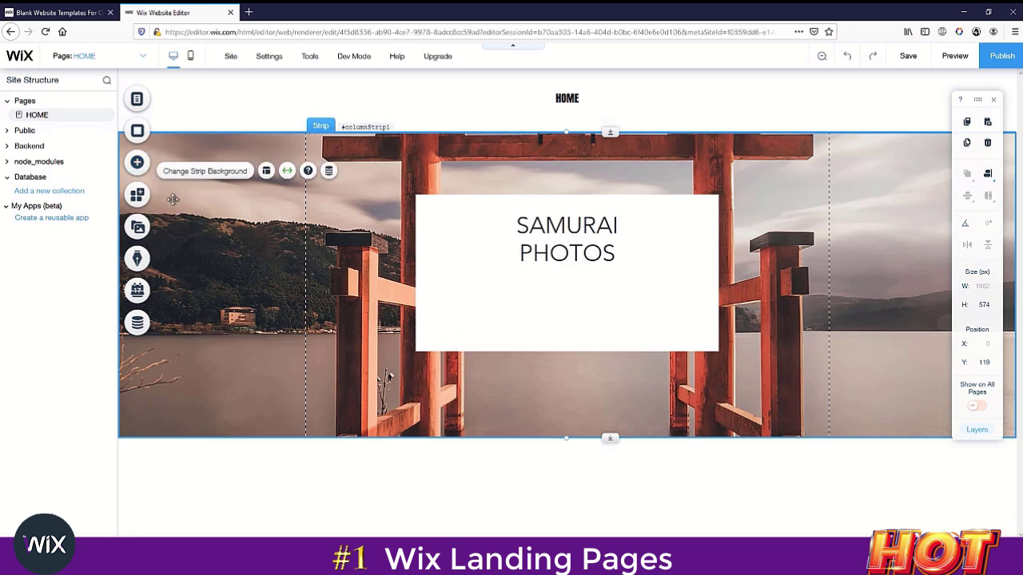
Add the thick black themed line shape and place it centered just beneath the SAMURAI PHOTOS title
click(138, 165)
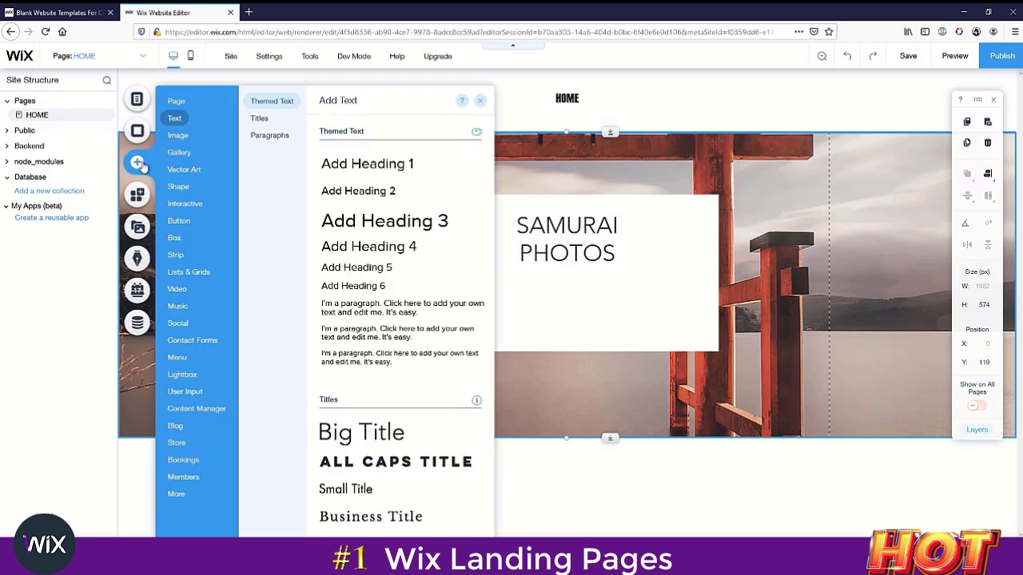
mouse_move(196, 173)
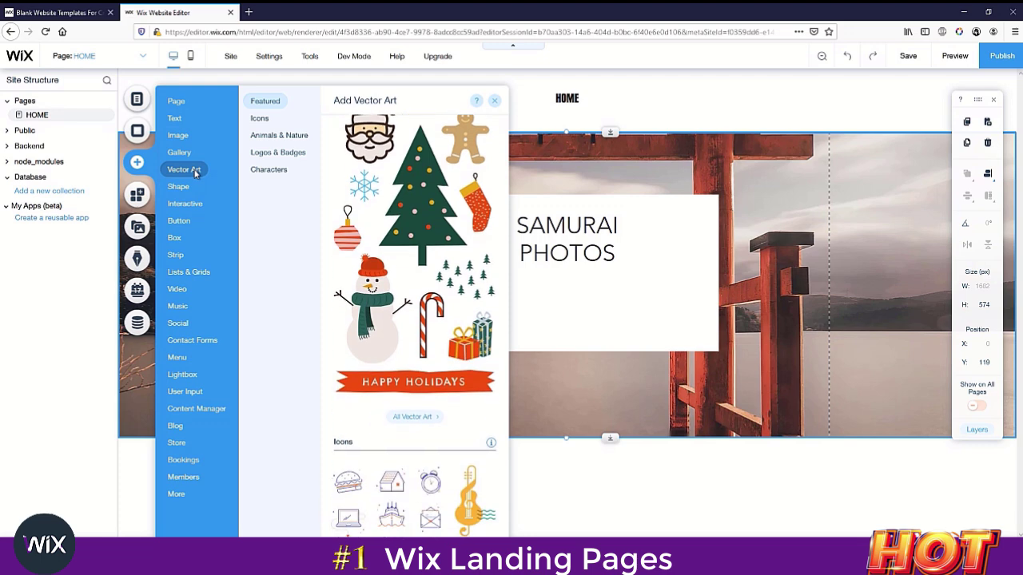
mouse_move(179, 187)
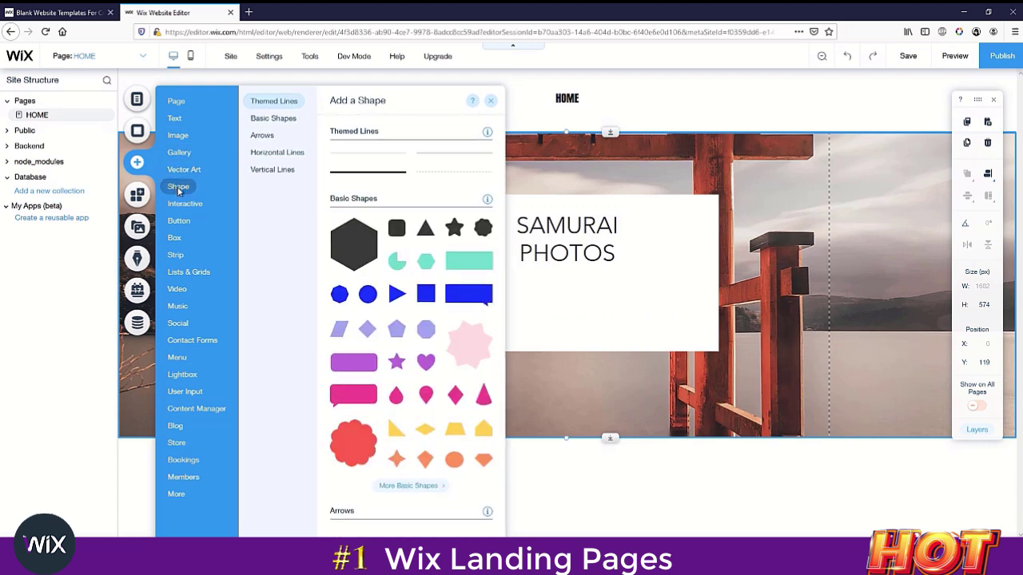
click(359, 177)
Duplicate the title below the line, replace its text with "BY" and the creator's name, and center it in the box
mouse_move(573, 297)
mouse_down()
mouse_move(570, 258)
mouse_move(570, 305)
mouse_up()
click(570, 292)
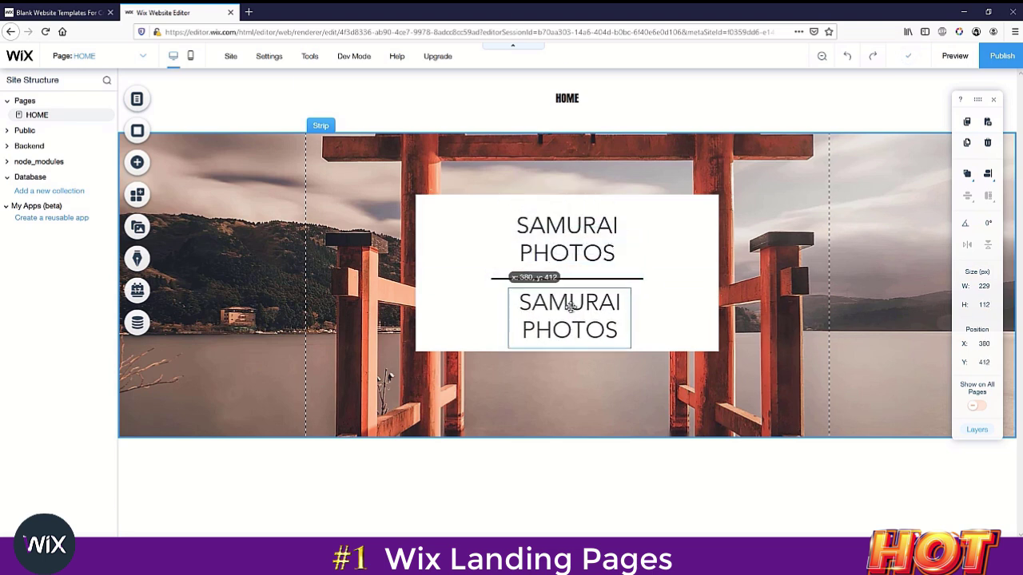
drag(558, 299, 559, 300)
double_click(569, 304)
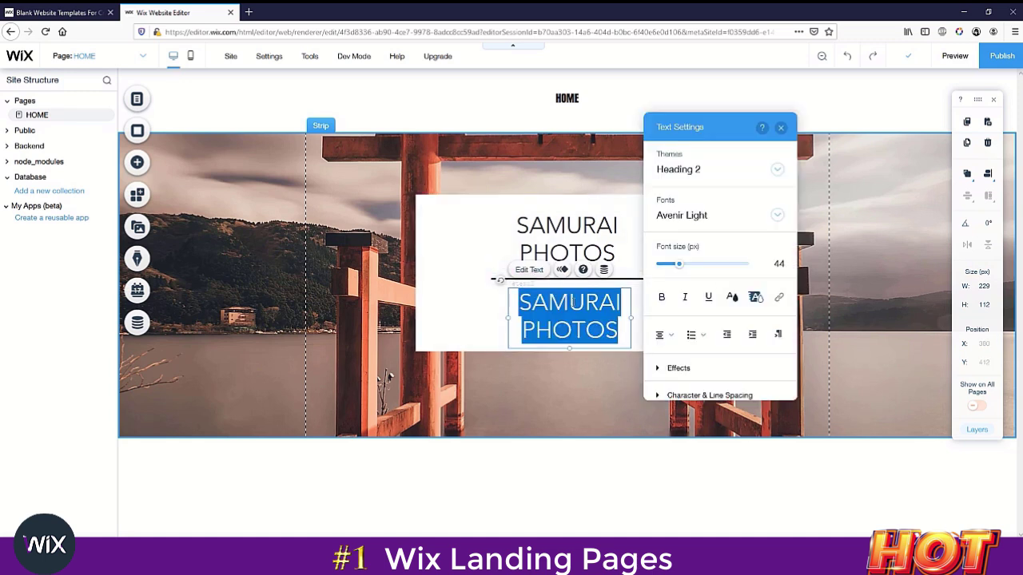
text(BY LEE)
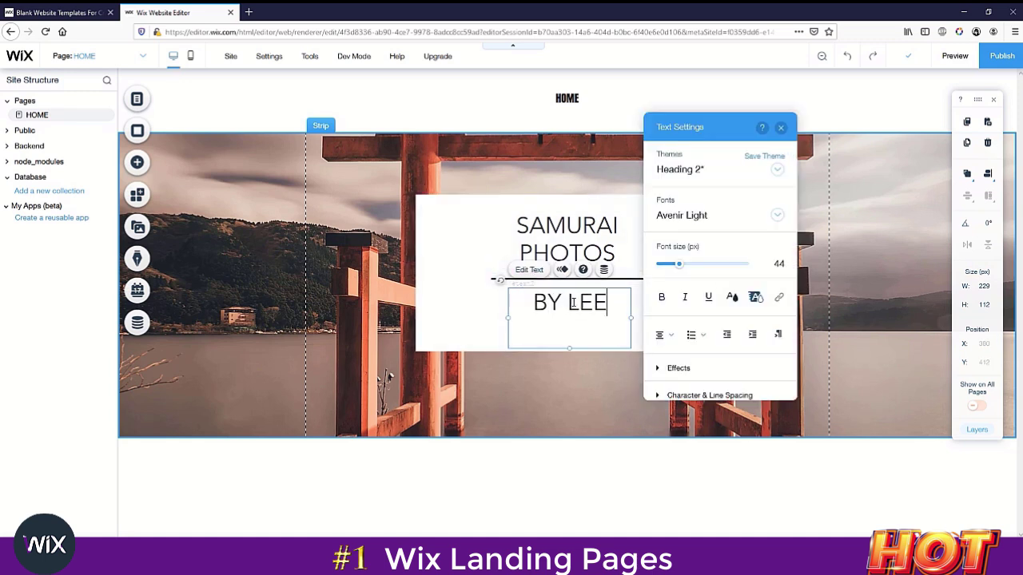
click(557, 395)
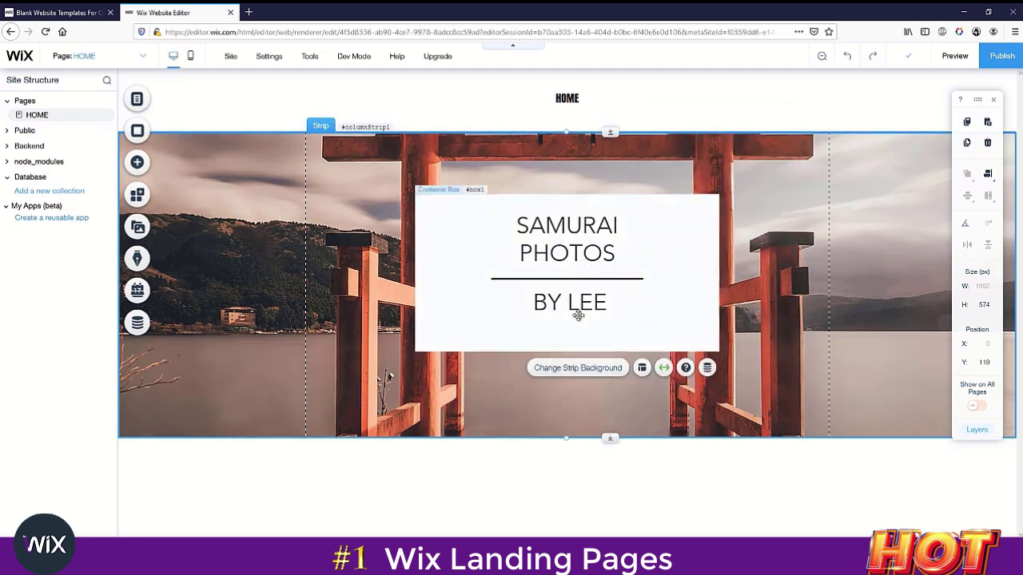
drag(578, 312, 575, 312)
click(591, 421)
Narrow the container box from both sides by about the same amount and shift the byline slightly down, keeping the text centered
click(682, 266)
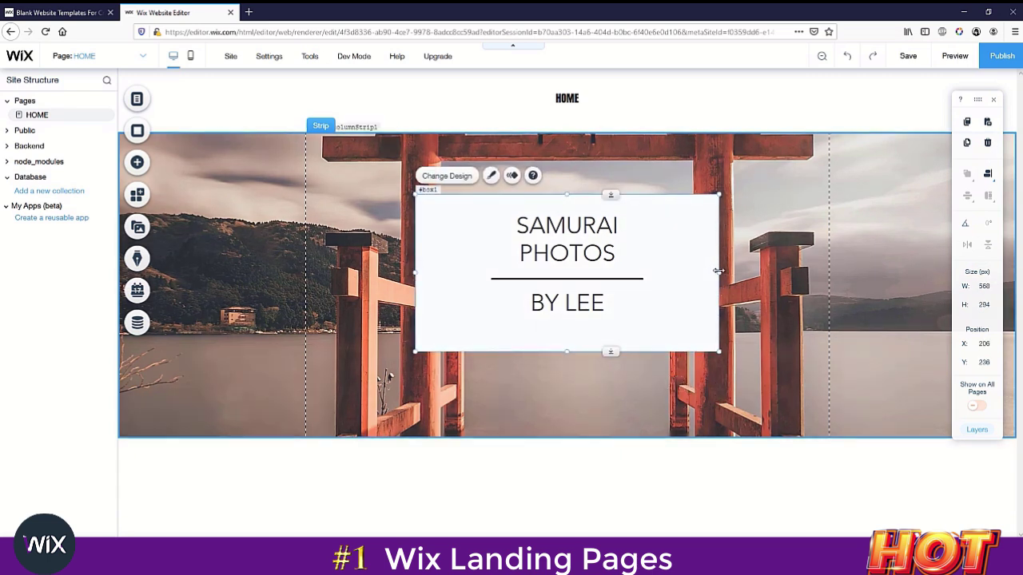
drag(719, 269, 692, 272)
drag(416, 272, 440, 274)
drag(548, 230, 550, 228)
click(571, 292)
drag(570, 293, 574, 293)
click(580, 393)
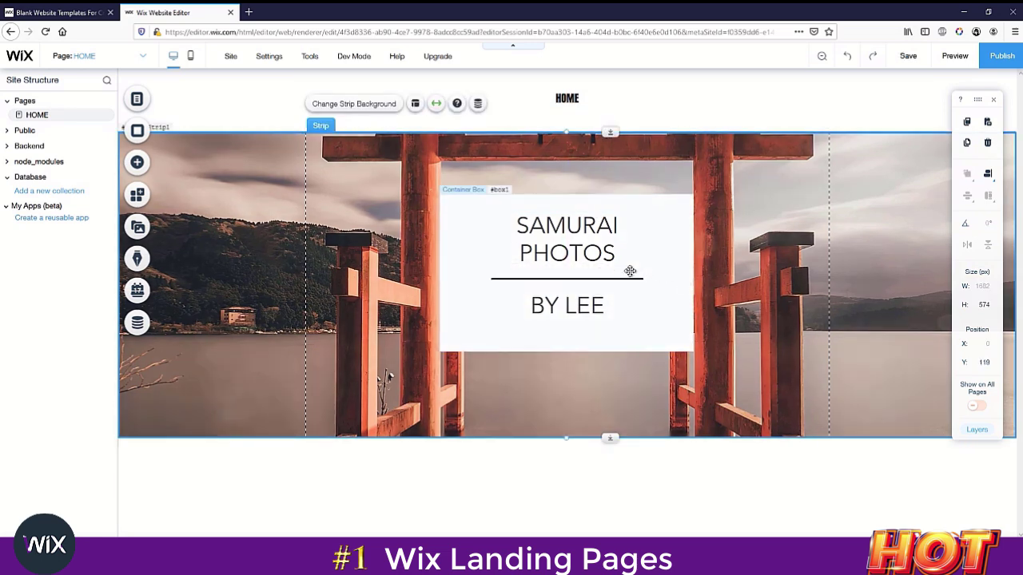
Preview the landing page with its titled box and return to editing
click(955, 56)
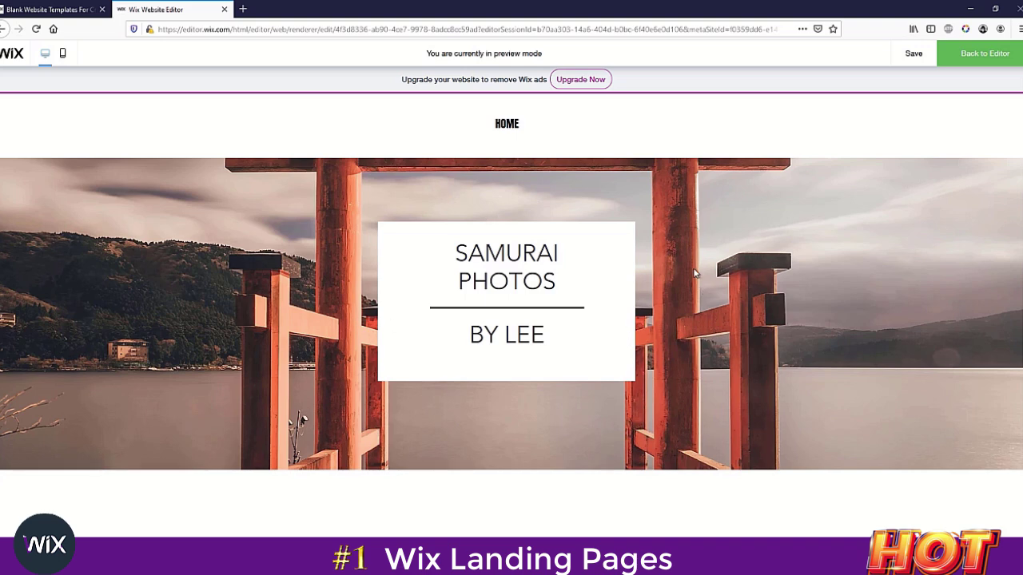
click(985, 53)
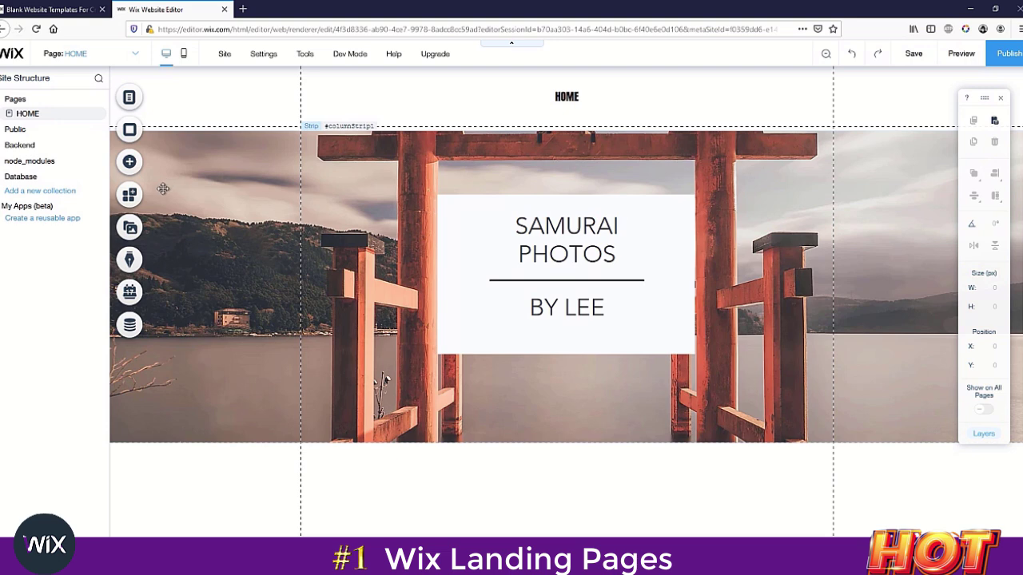
Add a three-column grid gallery with image titles and place it below the strip at about X 197, Y 782
click(131, 162)
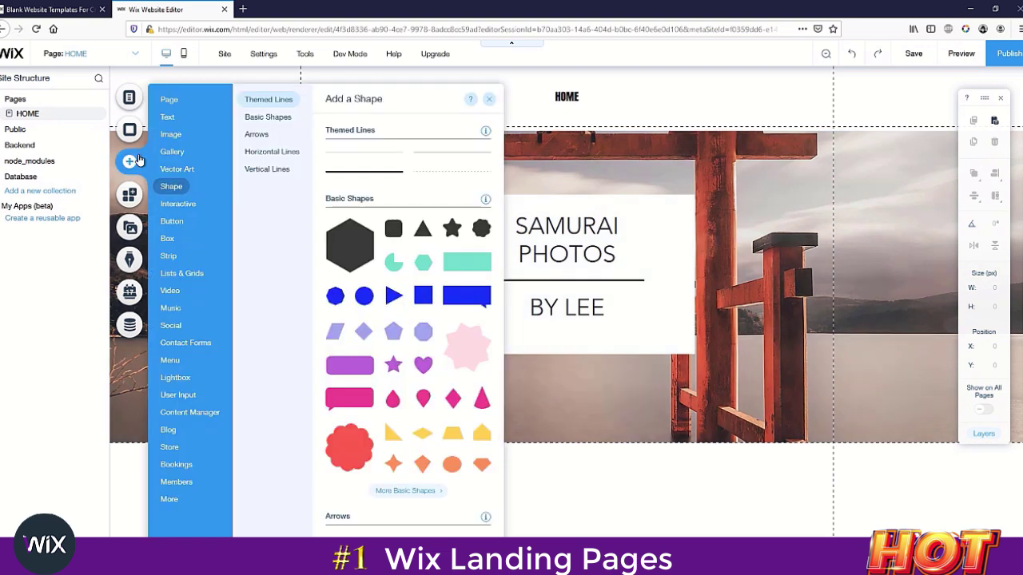
click(168, 152)
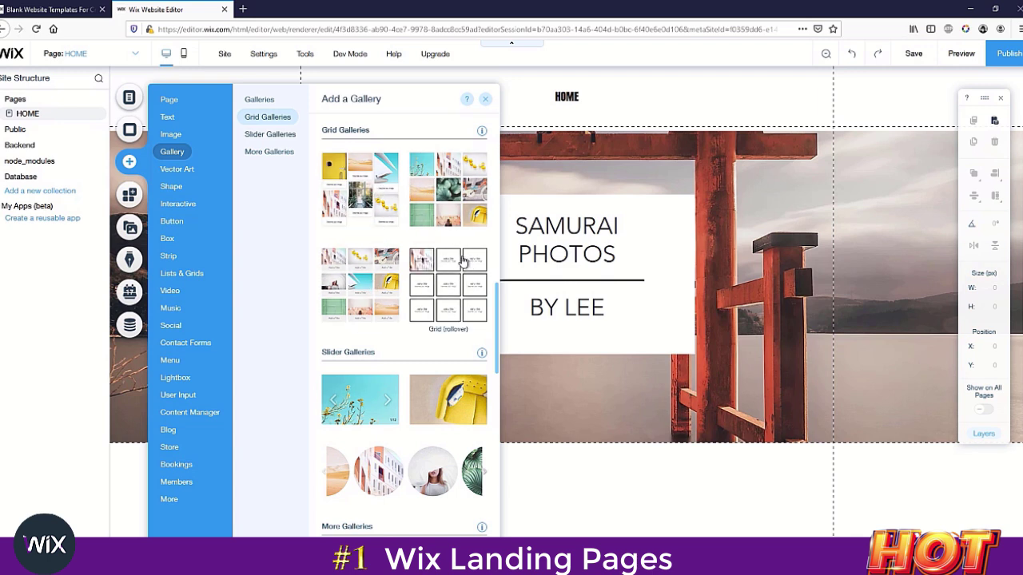
click(357, 283)
drag(555, 230, 570, 515)
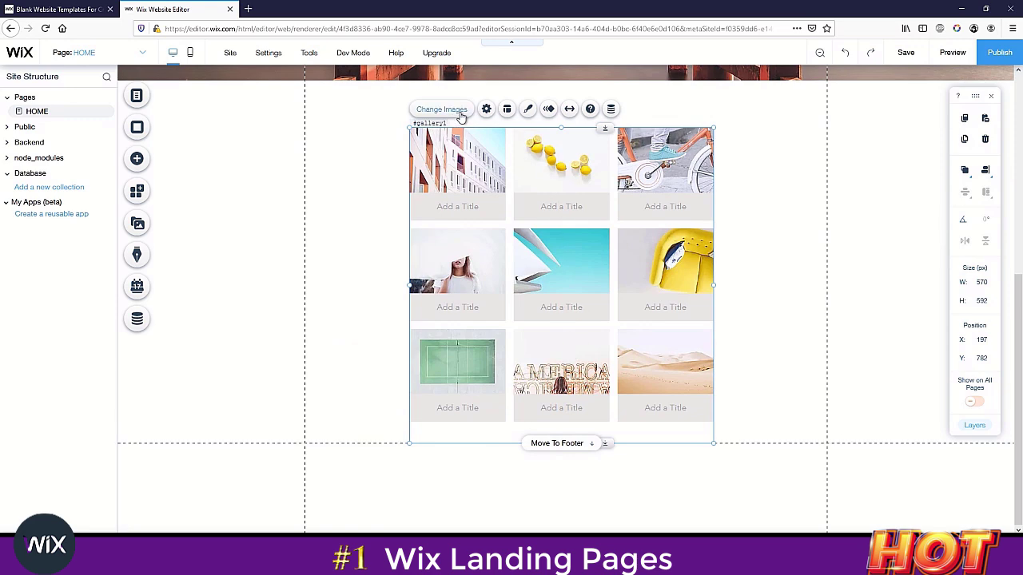
Remove six of the gallery's sample images, keeping only the lemons, the bicycle and the turquoise sky image
click(452, 112)
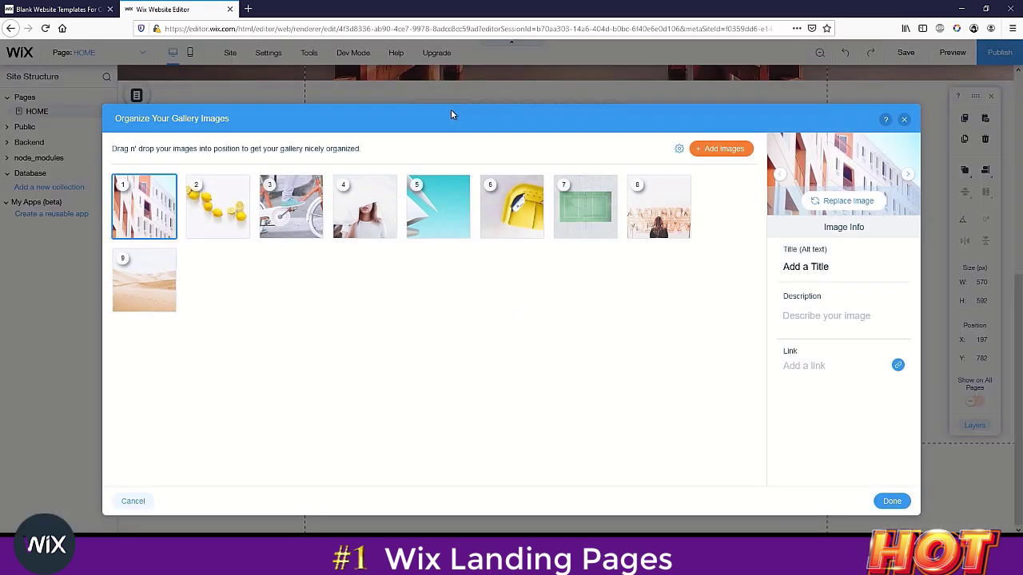
click(361, 214)
click(387, 233)
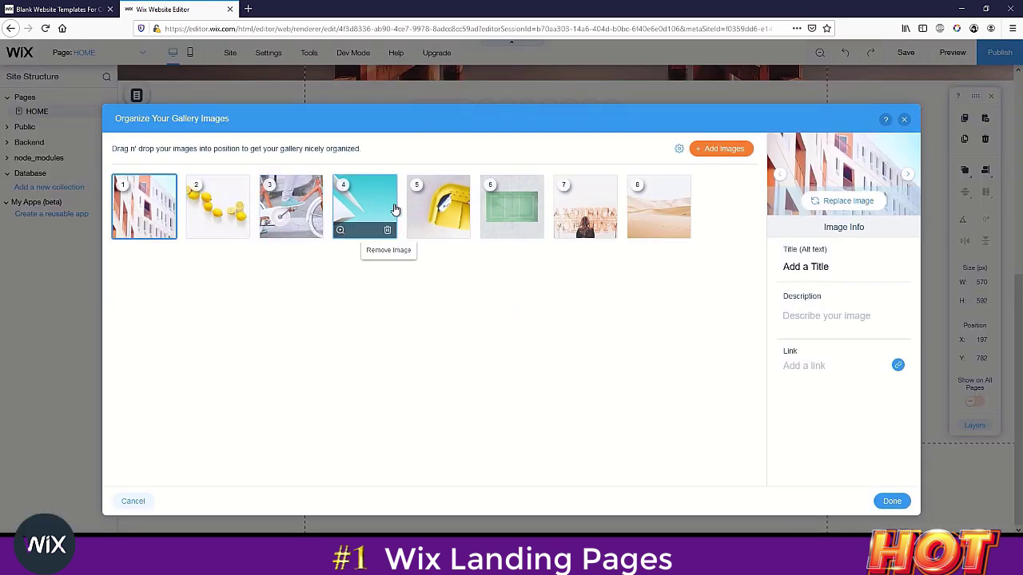
click(166, 232)
click(370, 210)
click(387, 230)
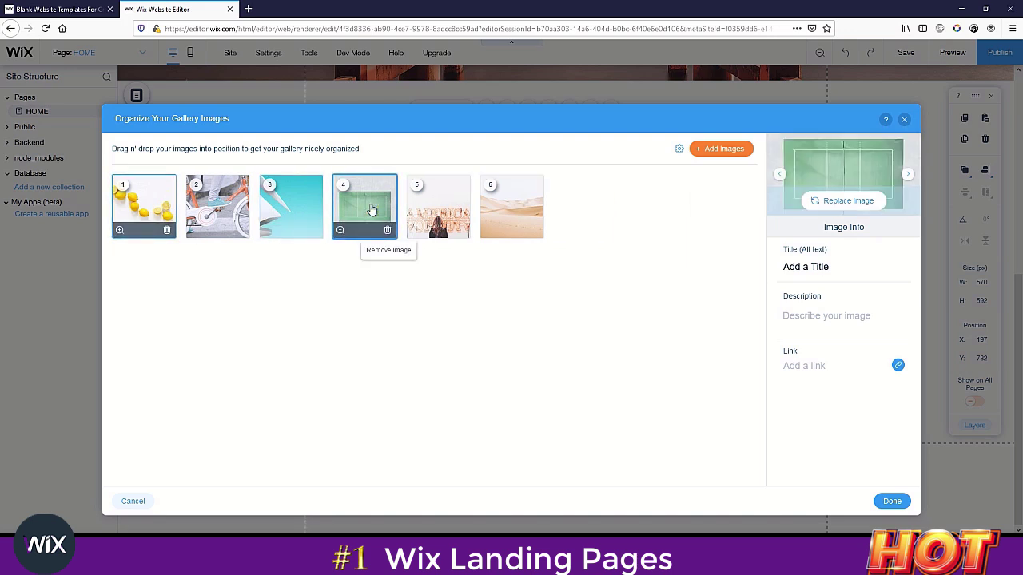
click(387, 230)
click(387, 231)
click(388, 230)
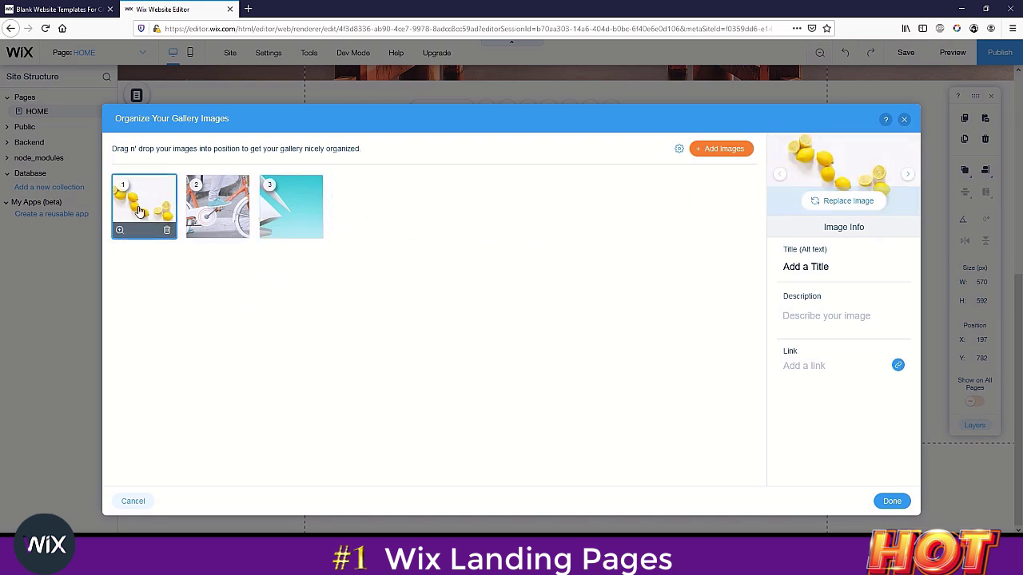
Replace the first gallery image, the lemons, by uploading samurai landscape.png from the My Digital Files folder on the desktop
click(864, 201)
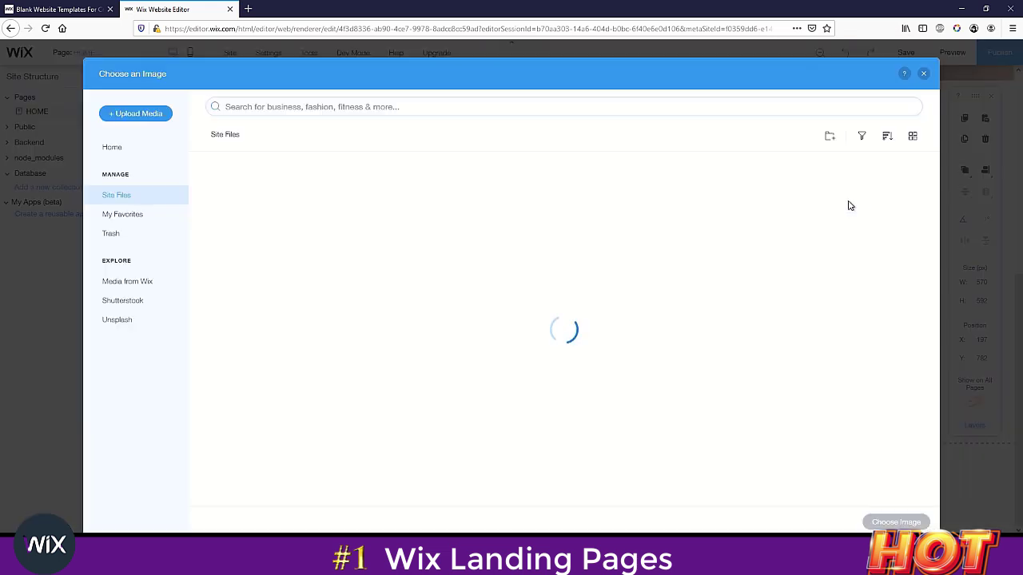
click(140, 116)
click(521, 326)
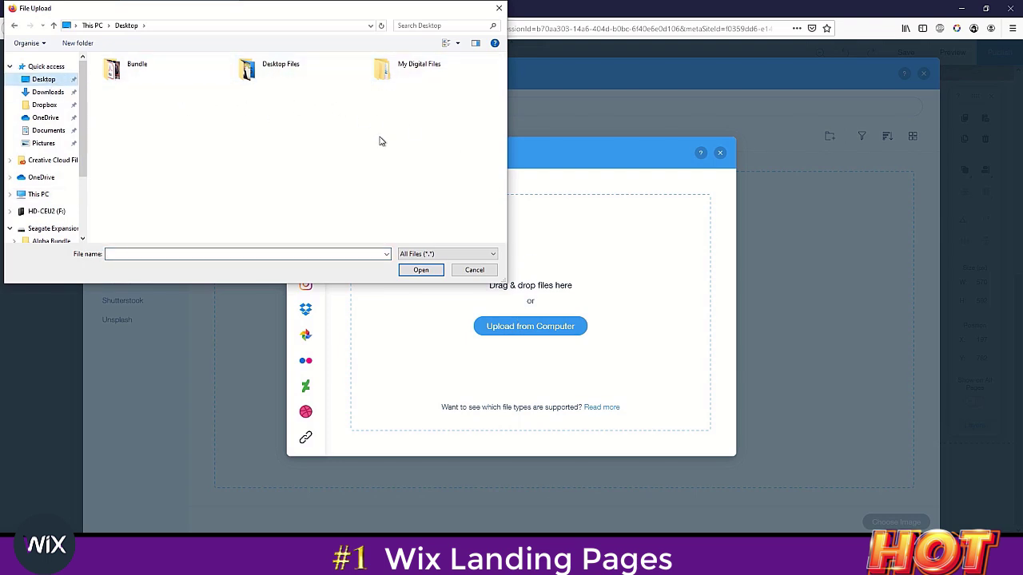
double_click(381, 69)
double_click(128, 74)
double_click(189, 97)
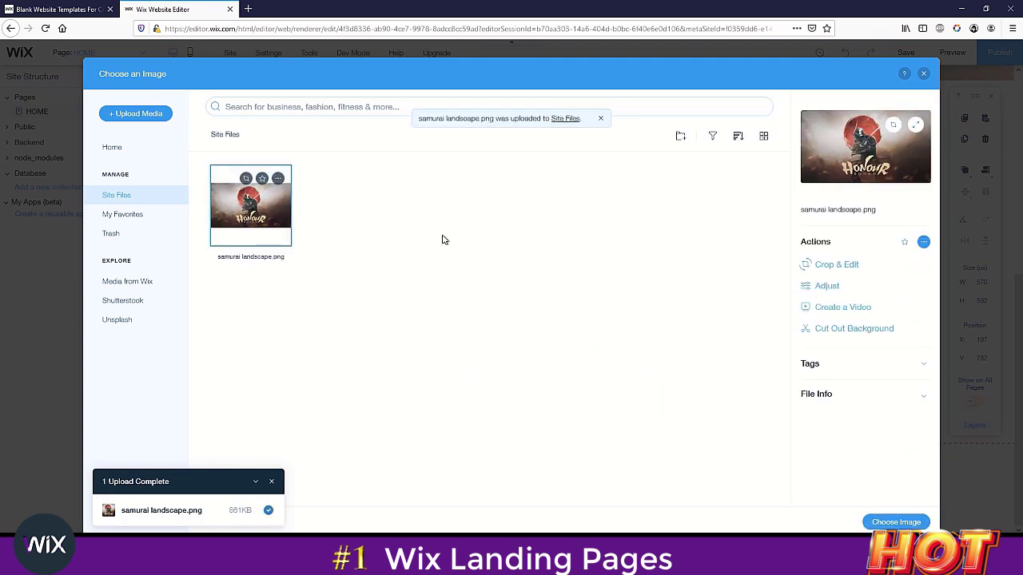
click(888, 521)
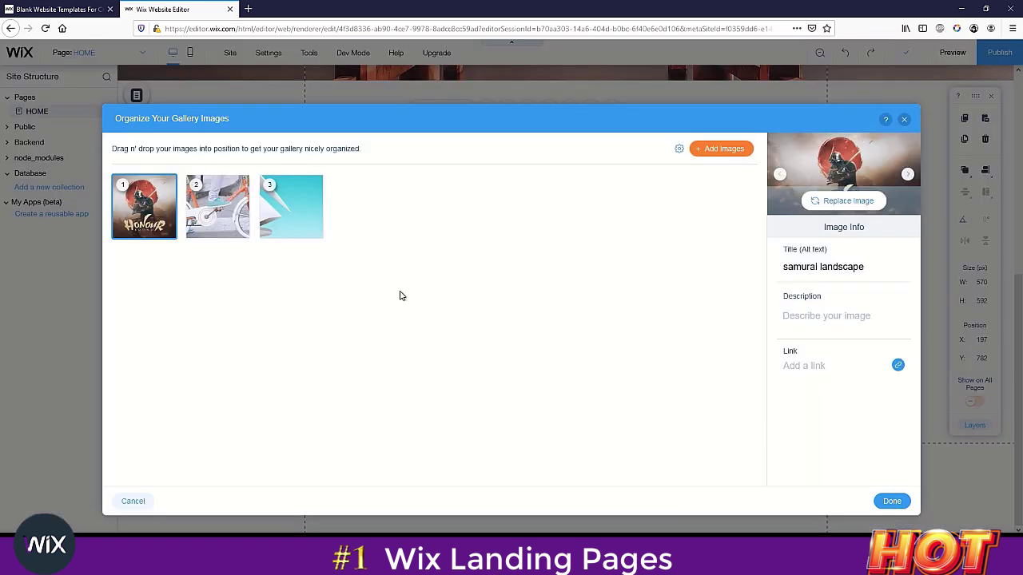
Replace the second gallery image, the bicycle, with samurai landscape.png from the site files
click(217, 212)
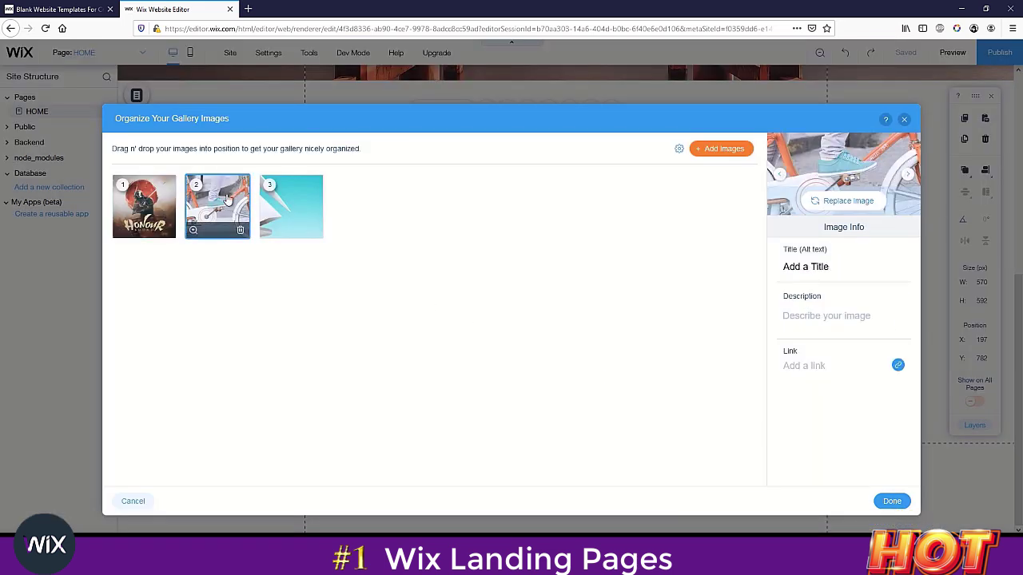
click(136, 206)
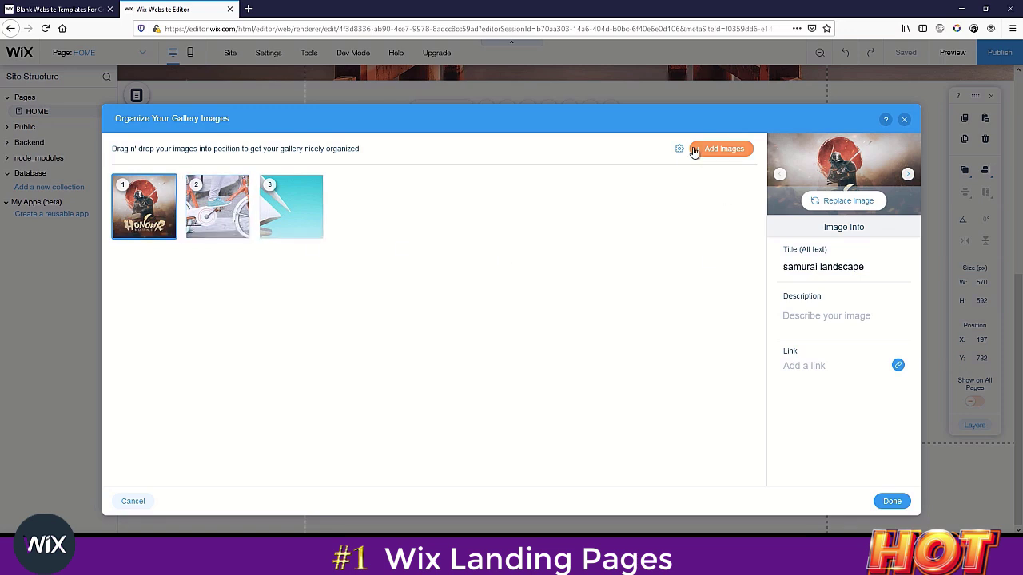
click(224, 228)
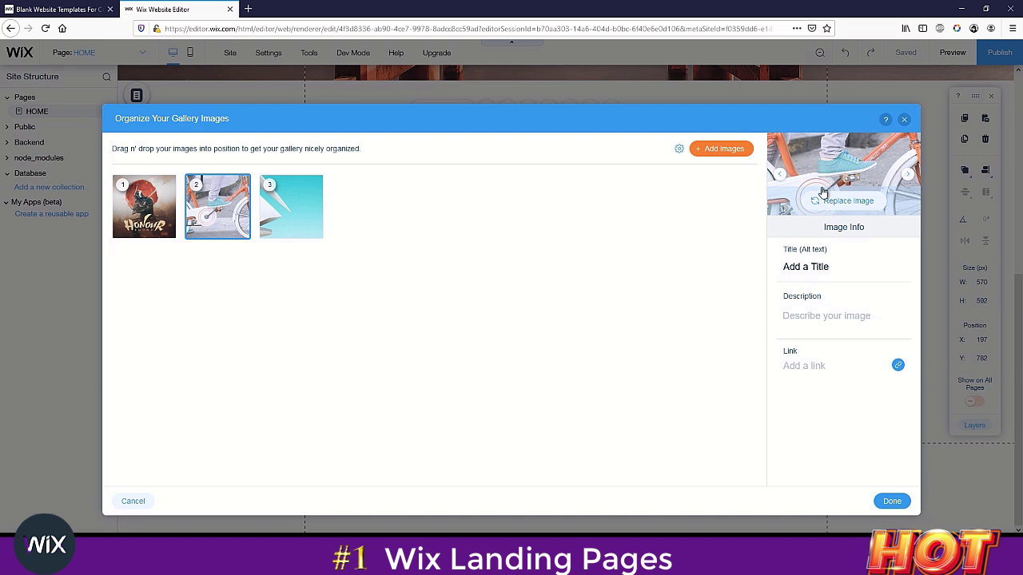
click(845, 201)
click(285, 210)
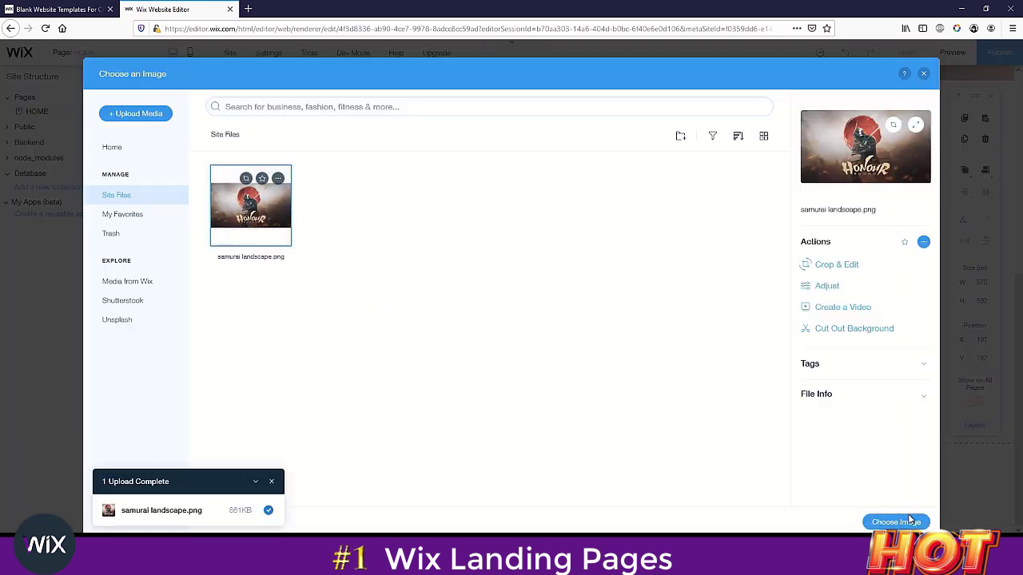
click(896, 522)
Replace the third gallery image, the turquoise sky, with samurai landscape.png and apply the changes to the gallery
click(291, 206)
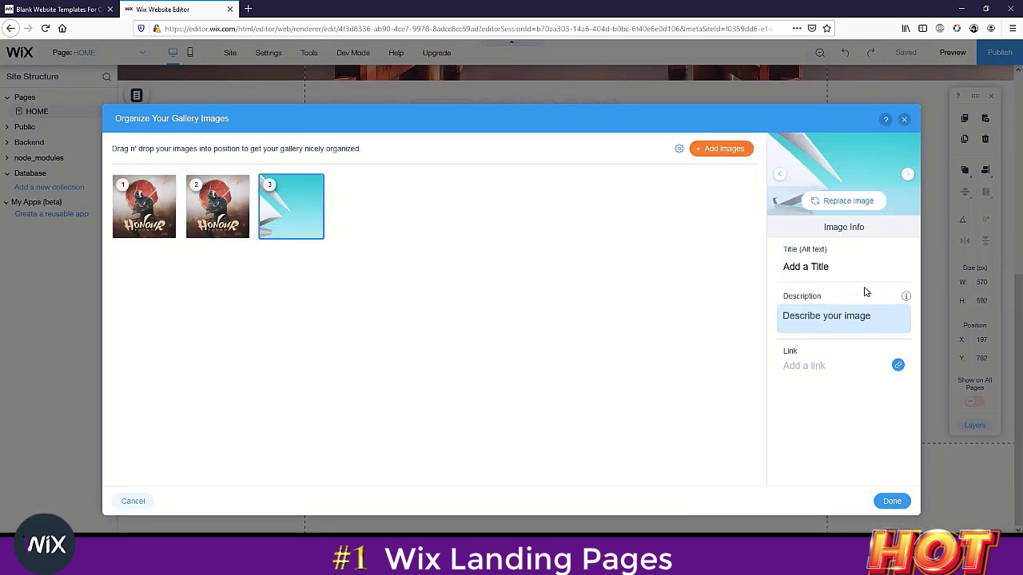
click(826, 201)
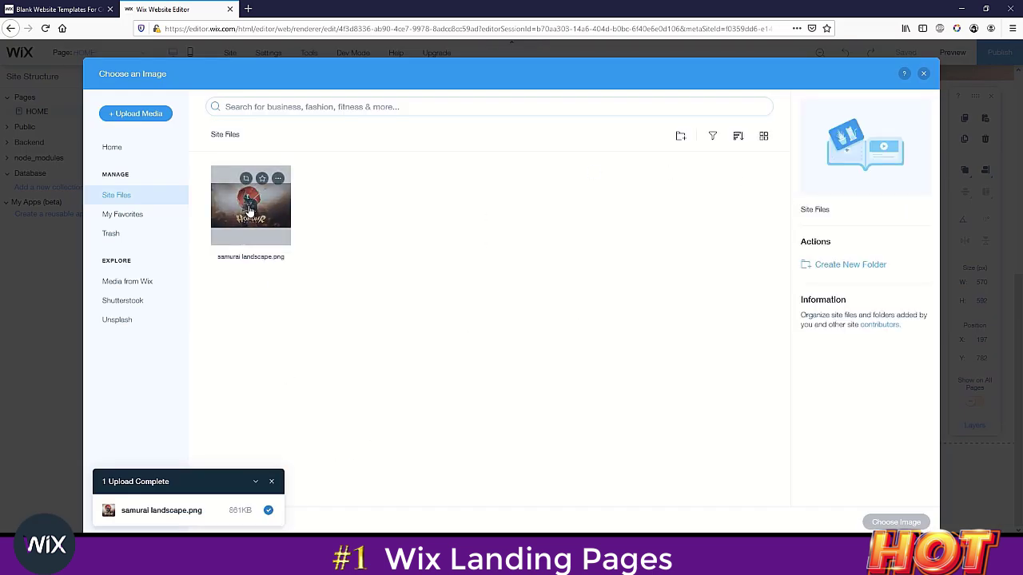
click(250, 220)
click(879, 523)
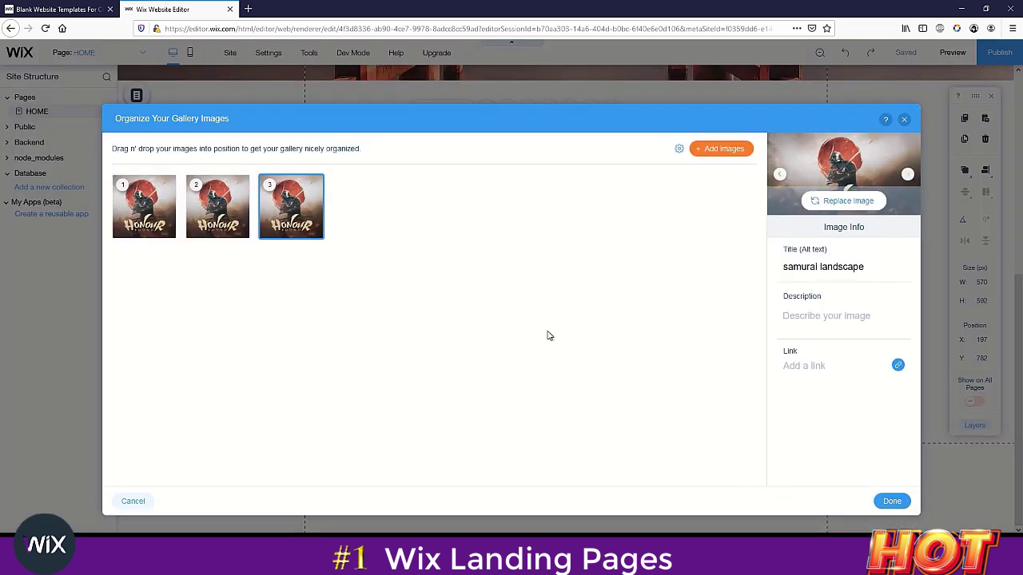
click(892, 501)
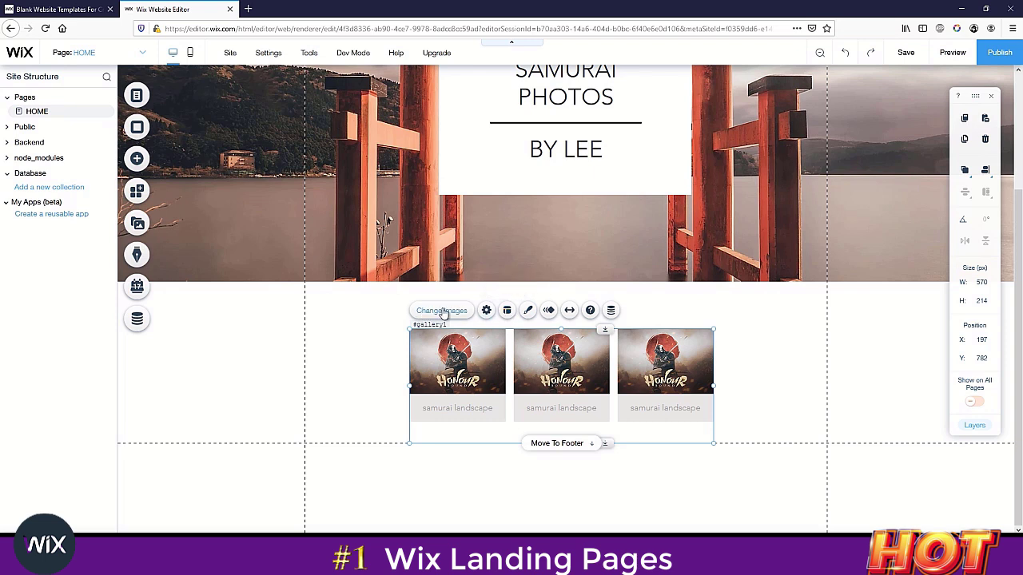
Set the grid gallery's images to Fit when they are resized
click(485, 311)
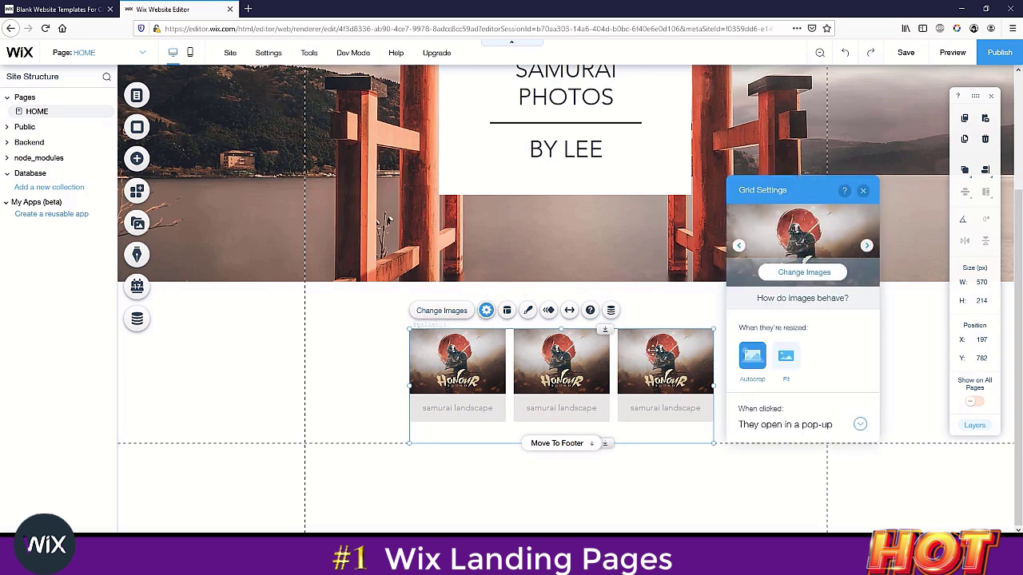
click(790, 358)
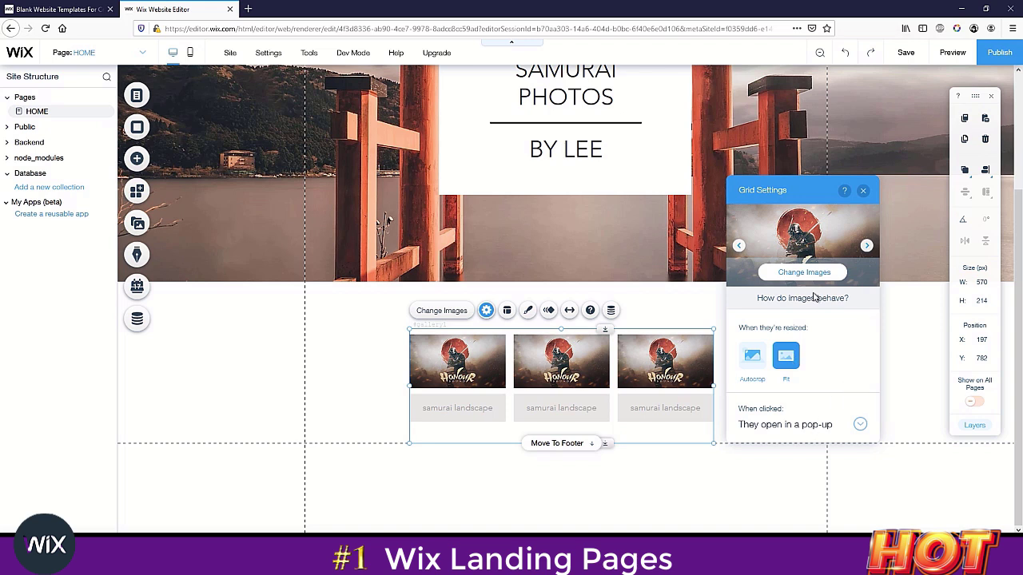
Set the spacing between the grid gallery's images to 20 px
click(507, 311)
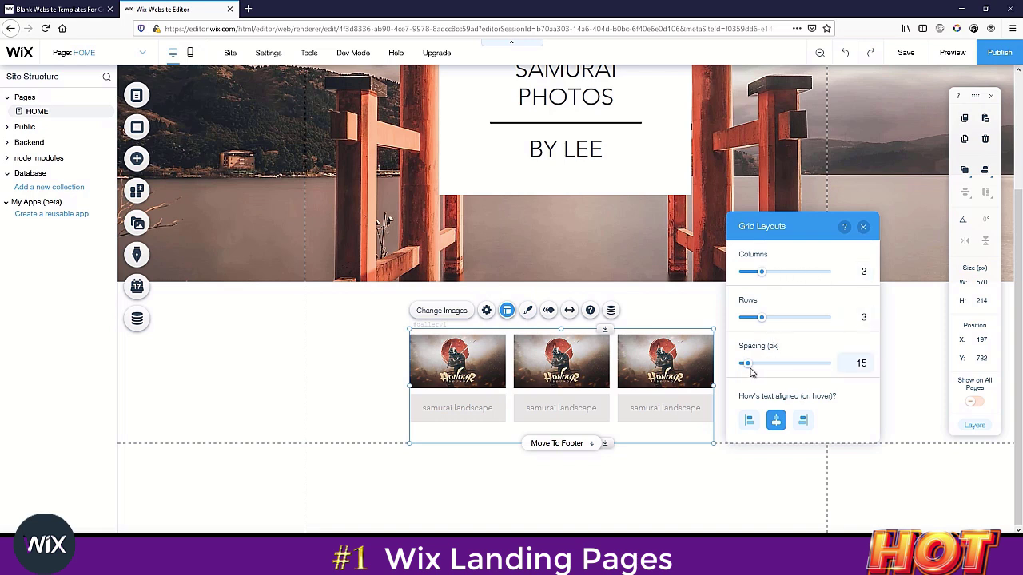
drag(751, 368, 754, 369)
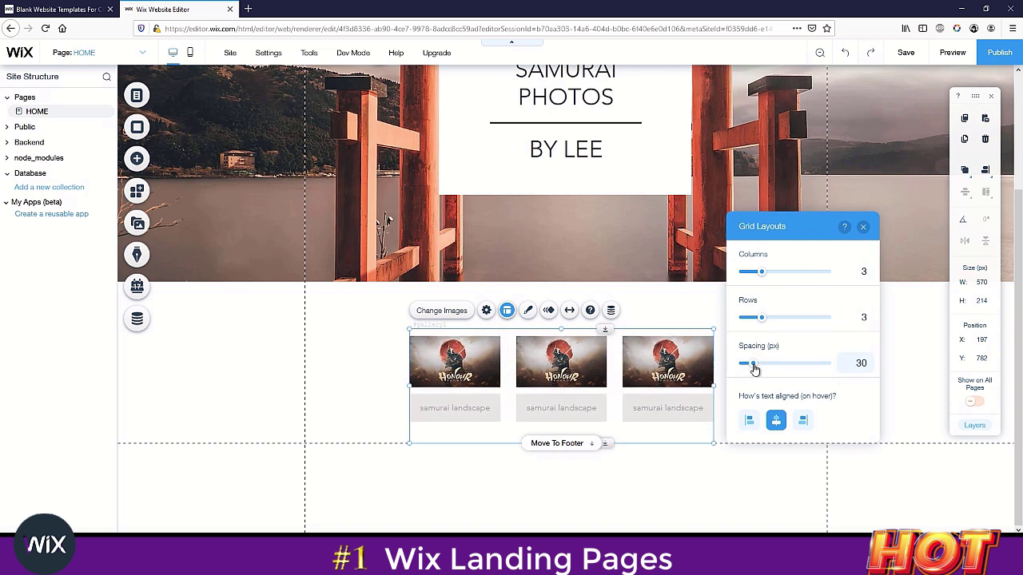
drag(753, 369, 751, 370)
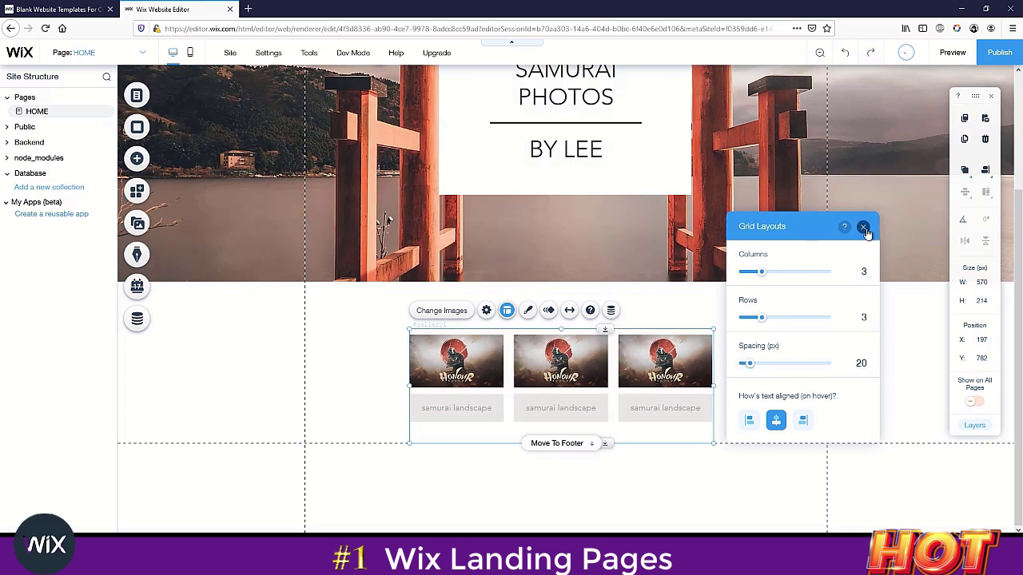
click(863, 226)
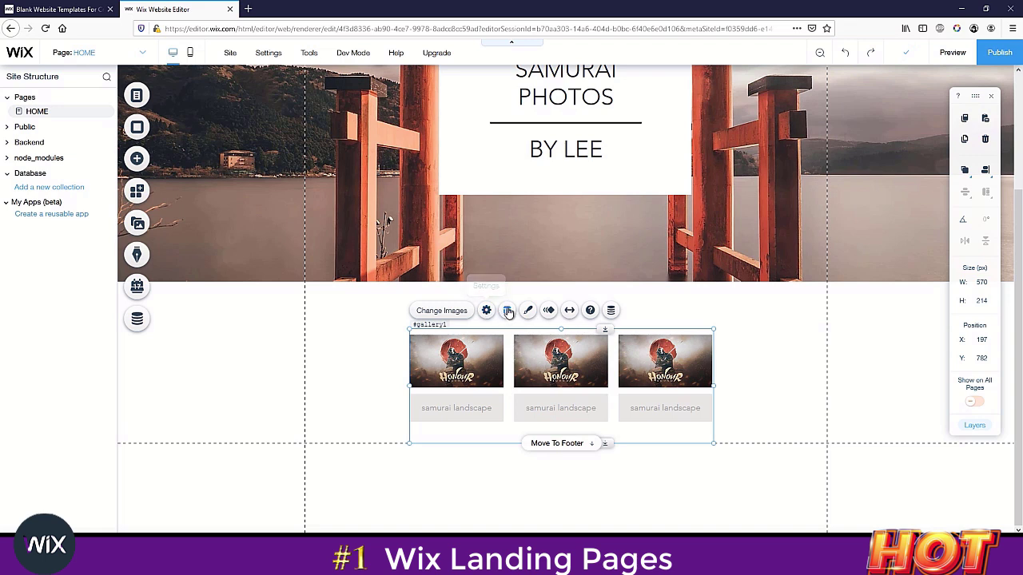
Customize the gallery design to use the image-only layout without title captions under the pictures
click(528, 312)
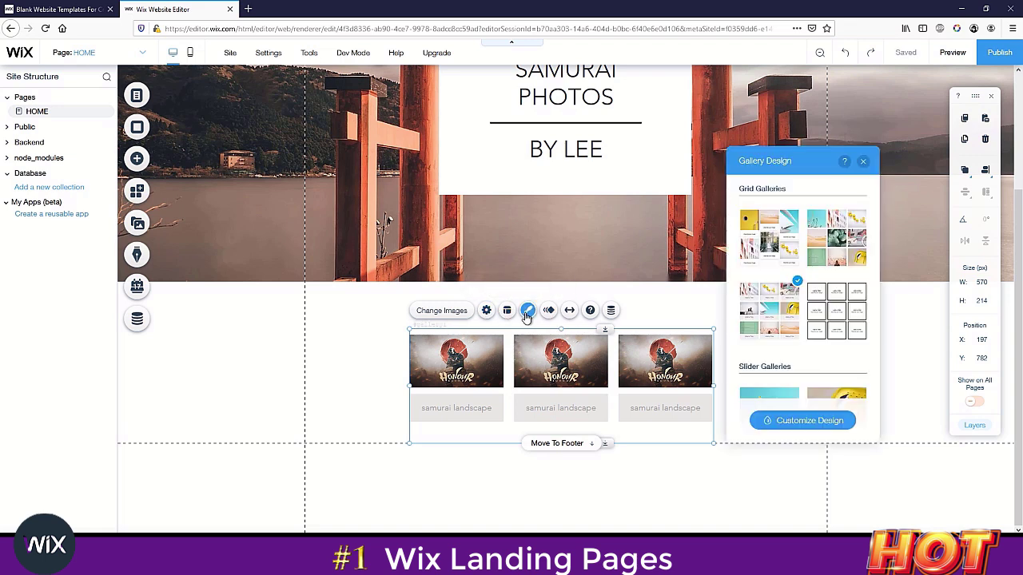
click(785, 421)
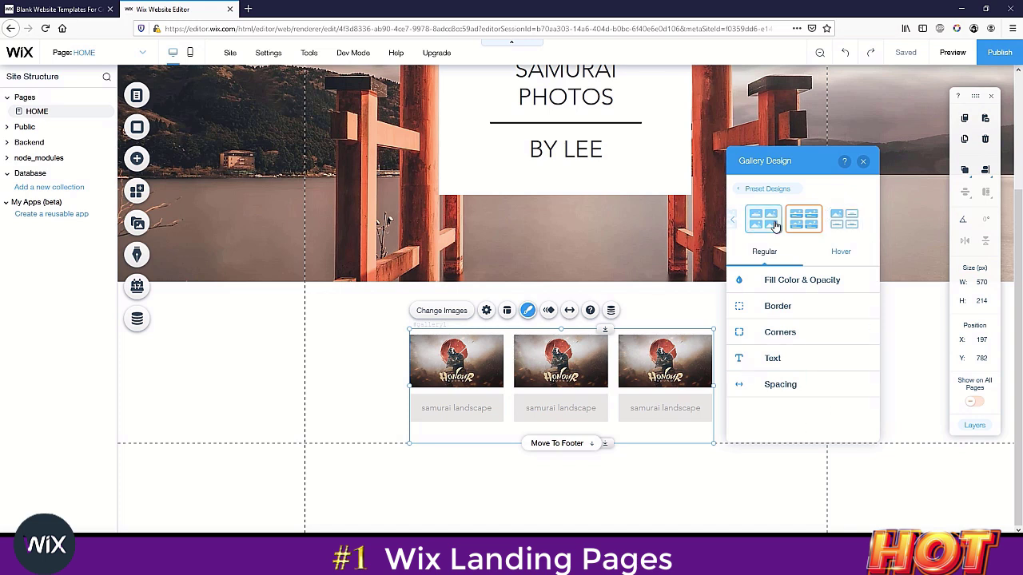
click(775, 224)
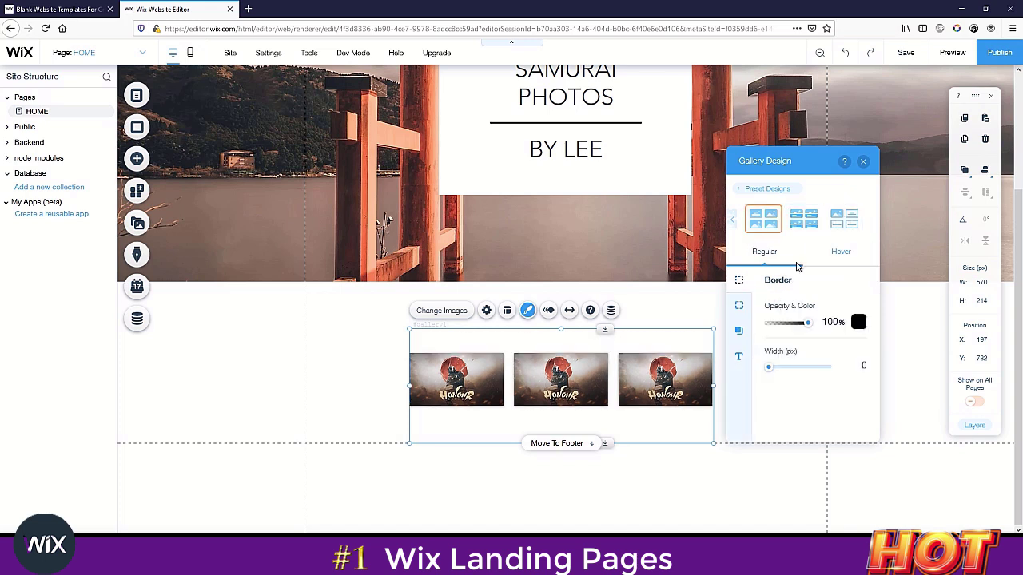
click(817, 223)
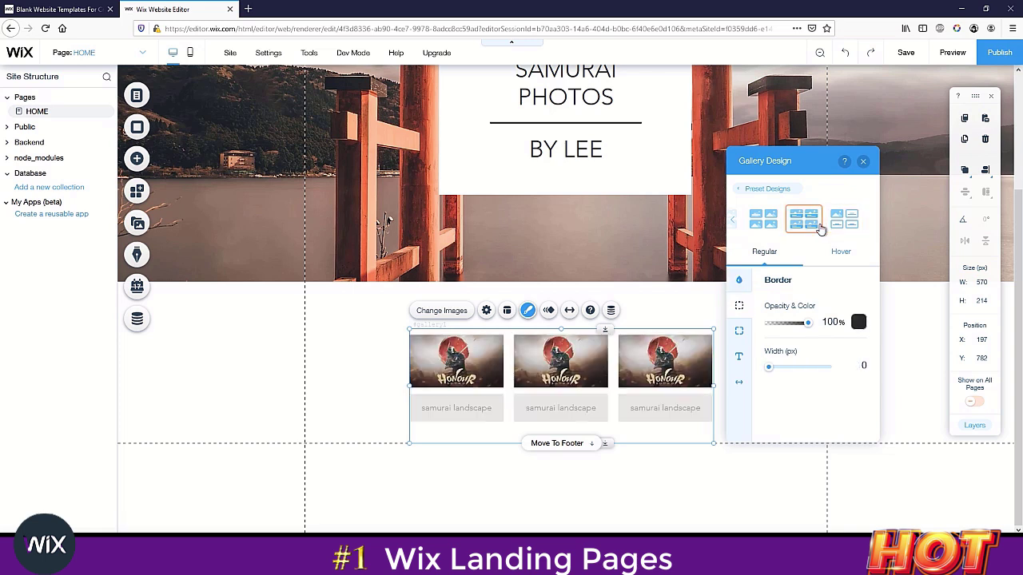
click(763, 219)
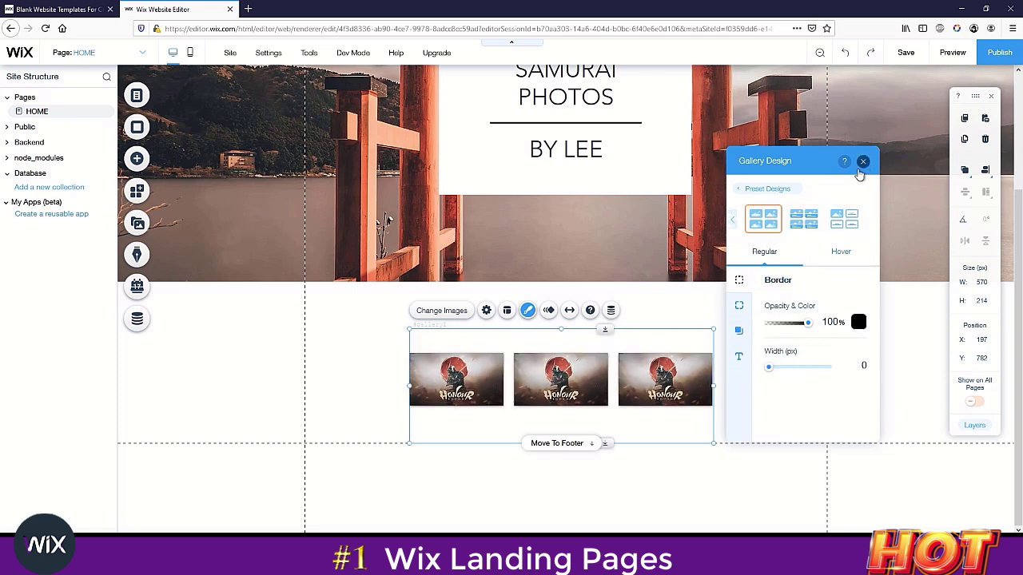
click(783, 190)
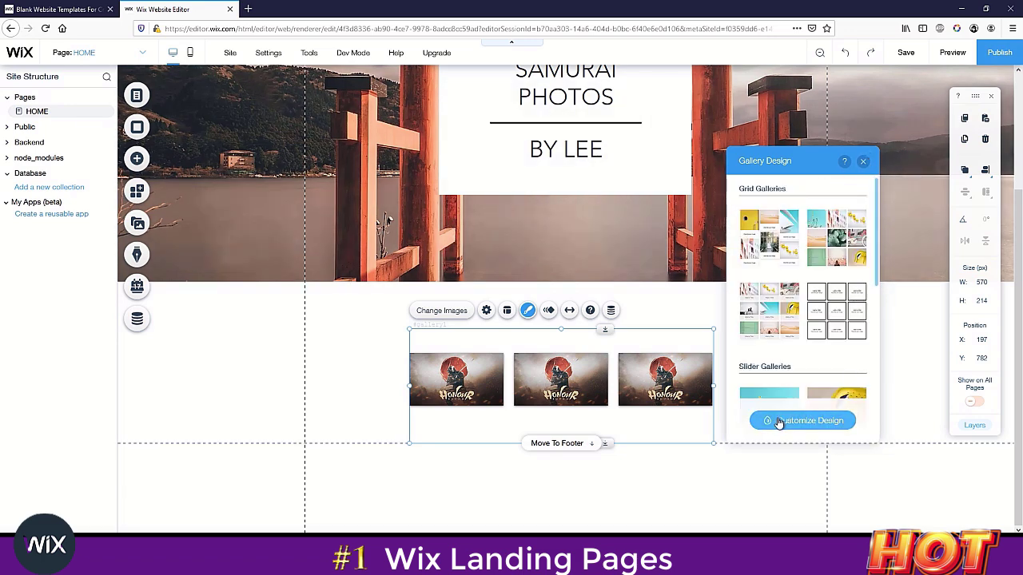
click(863, 161)
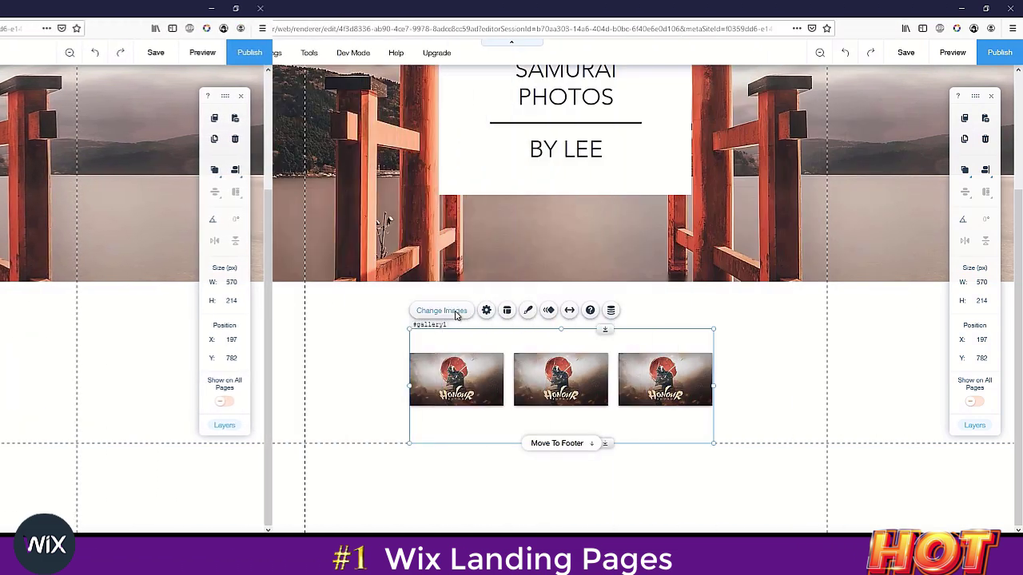
Give the first gallery image the title Product 1 and the description Samurai Image
click(221, 316)
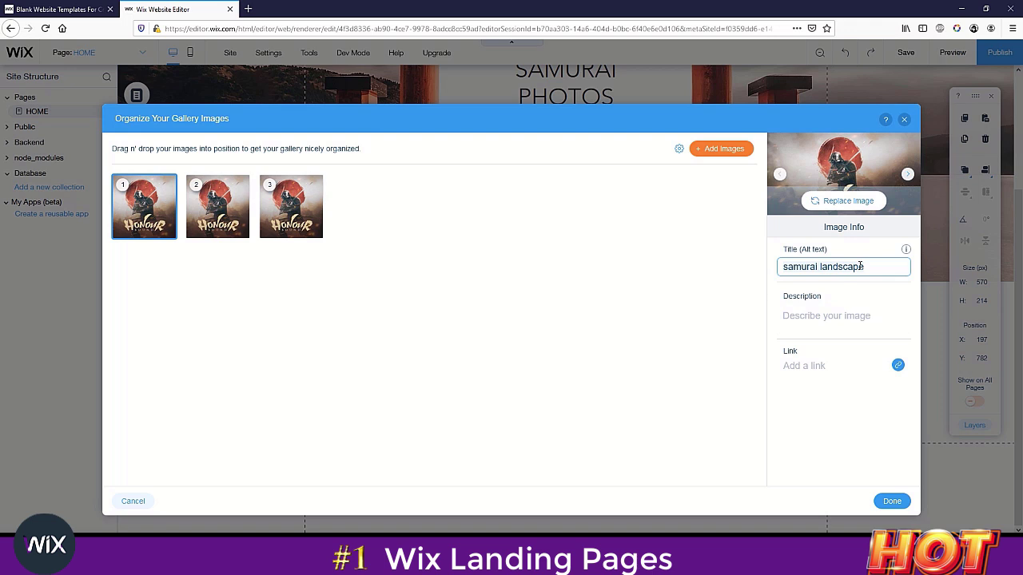
key(ctrl+a)
text(p)
key(BackSpace)
text(P)
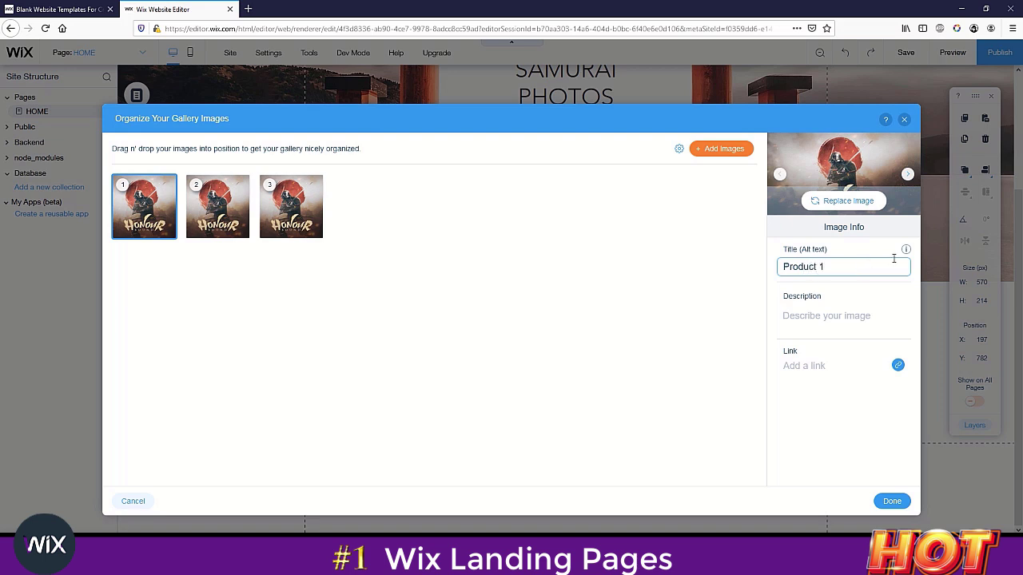
click(870, 314)
text(DS)
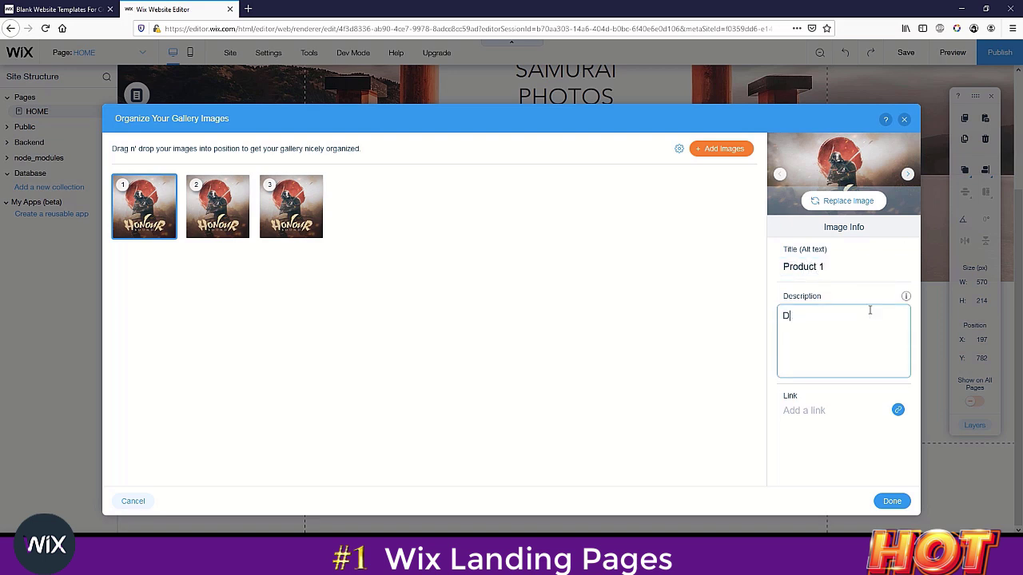
key(BackSpace)
text(Samurai Image)
click(611, 265)
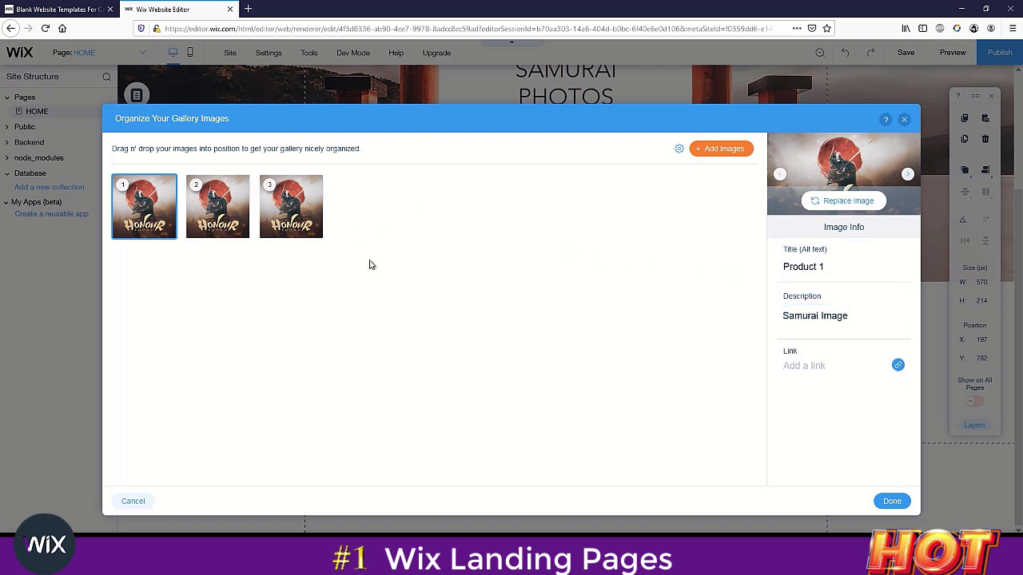
Change the second gallery image's title to Product 2
click(228, 206)
click(814, 266)
click(171, 201)
click(811, 270)
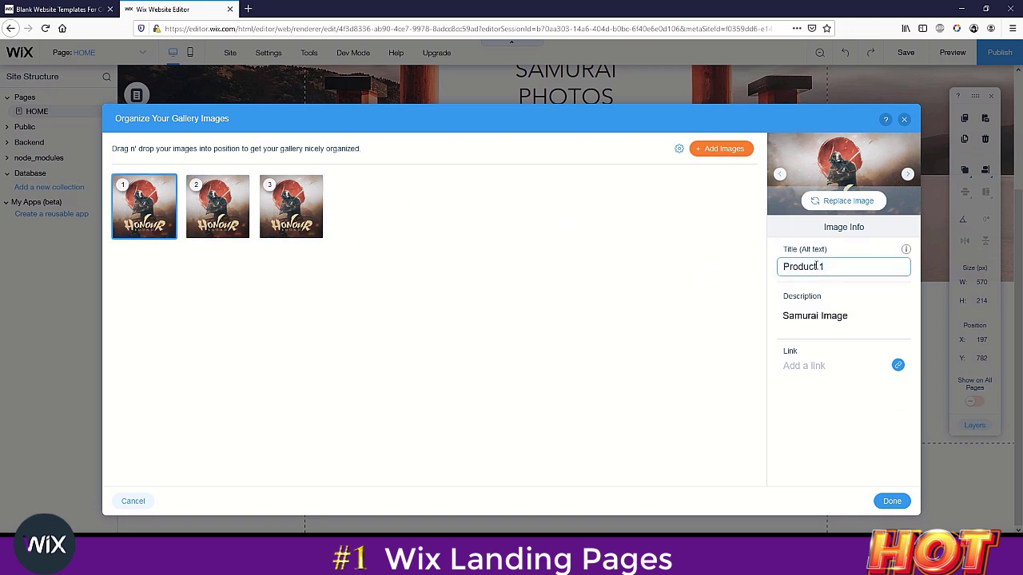
click(218, 206)
click(812, 270)
key(ctrl+a)
text(Product 1)
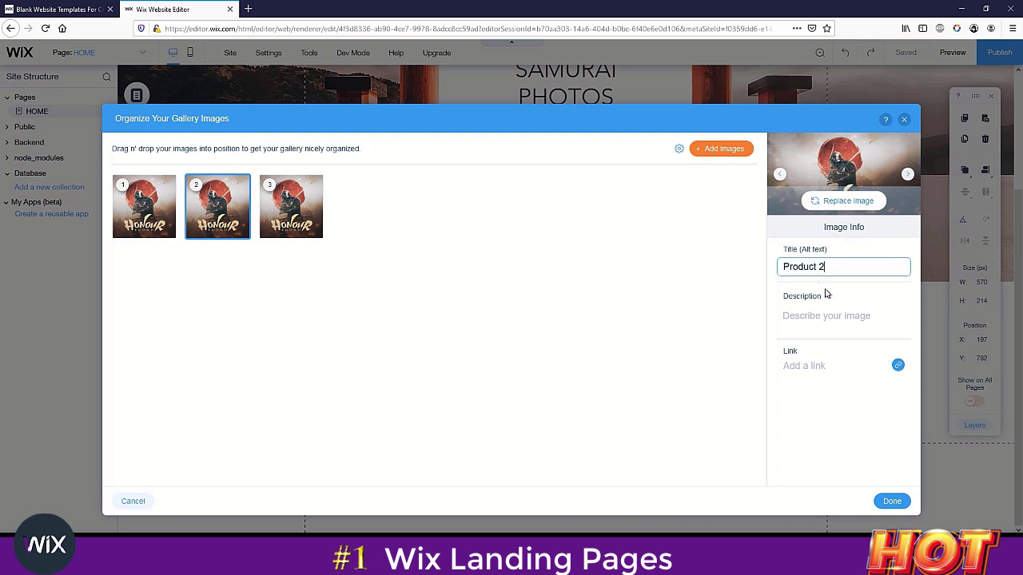
Copy the description Samurai Image from the first gallery image to the second one
click(833, 321)
text(Samurai Image)
click(235, 264)
click(149, 220)
click(821, 318)
click(226, 222)
click(818, 321)
text(Samurai Image)
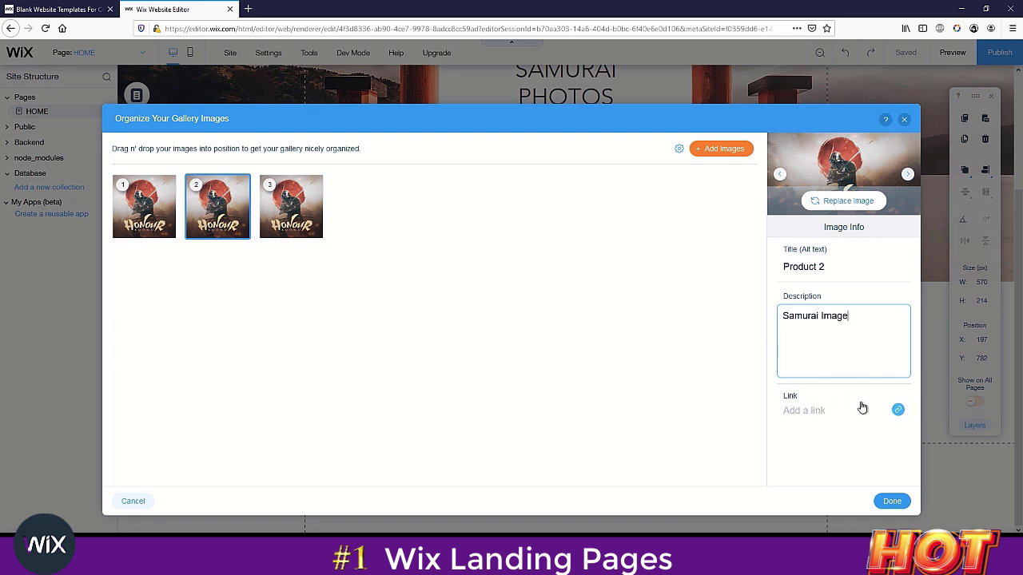
Change the third gallery image's title to Product 3, reusing the title text of the second image
click(291, 209)
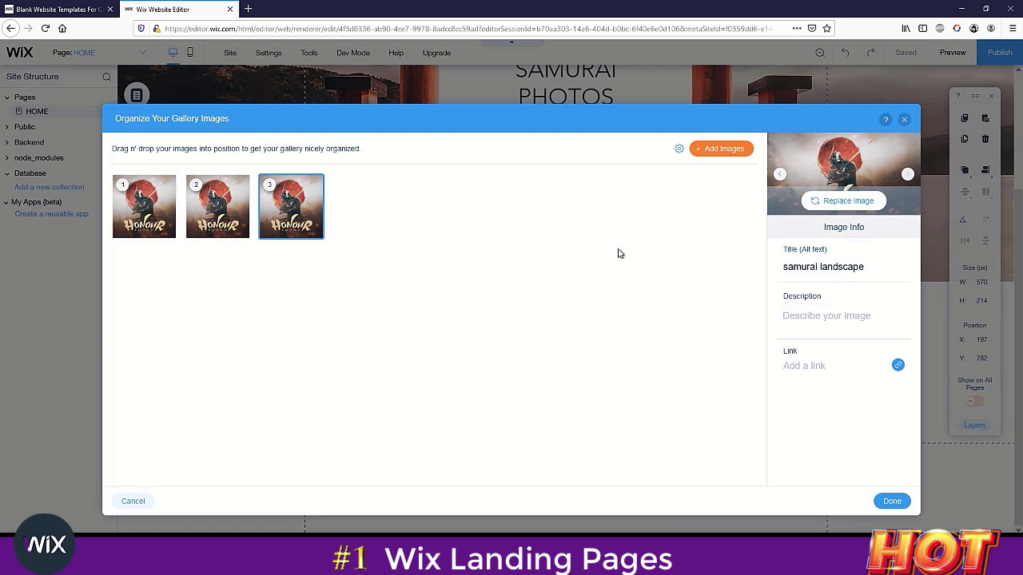
click(237, 210)
click(290, 209)
click(241, 209)
click(807, 266)
click(310, 213)
click(803, 270)
key(ctrl+a)
text(Product 2)
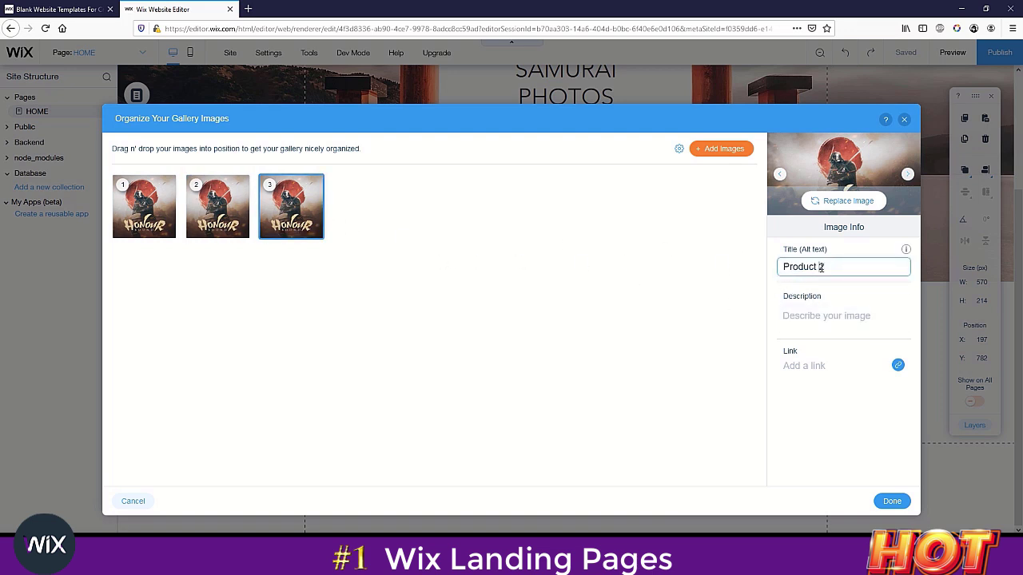
Copy the description Samurai Image to the third gallery image and apply the gallery changes
click(218, 207)
click(816, 314)
click(291, 206)
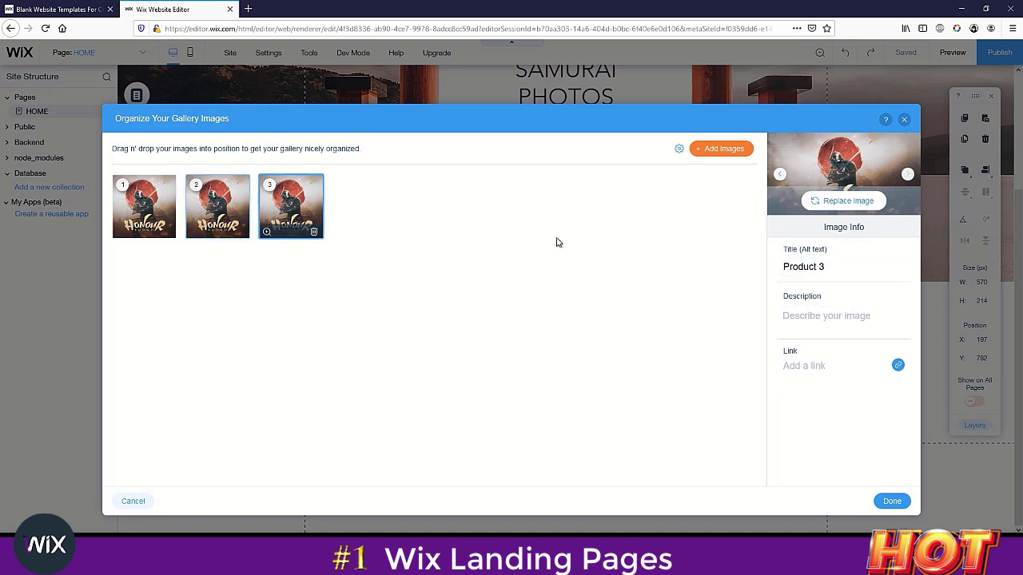
click(824, 312)
text(Samurai Image)
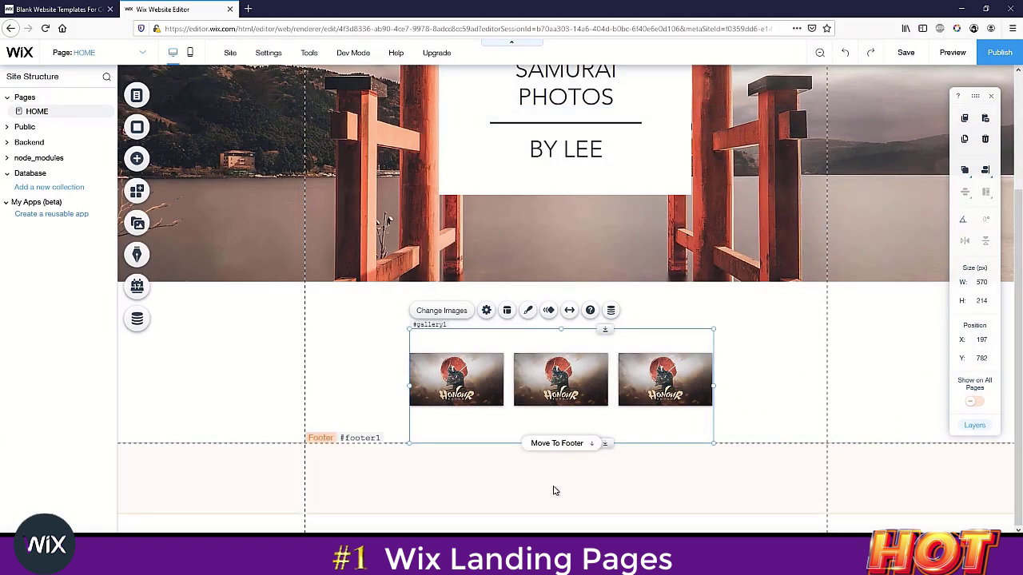
Move the gallery lower on the page, to about X 204, Y 812, leaving room above it for a heading
click(552, 489)
click(502, 346)
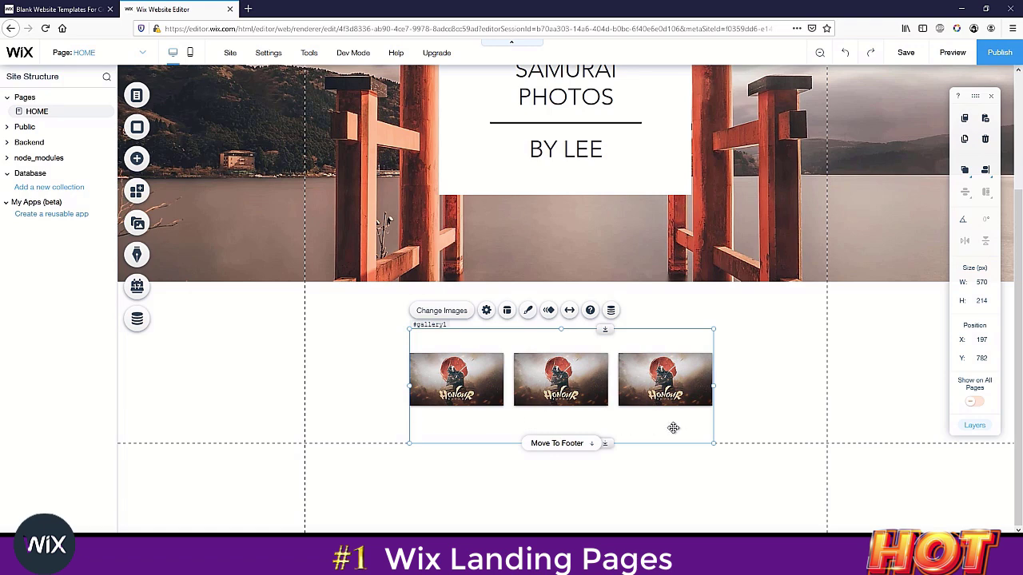
drag(576, 374, 574, 418)
Duplicate the SAMURAI PHOTOS heading and place the copy just above the gallery, below the image strip
click(567, 115)
key(ctrl+d)
drag(567, 116, 567, 343)
Replace the copied heading's text above the gallery with STORE
click(525, 297)
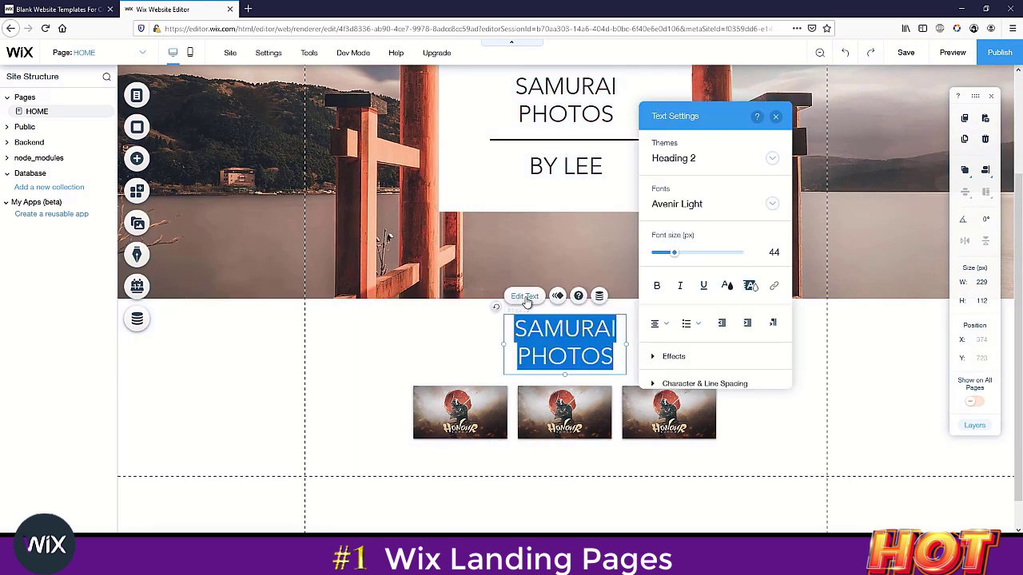
text(store)
key(BackSpace)
key(BackSpace)
key(BackSpace)
key(BackSpace)
key(BackSpace)
text(STORE)
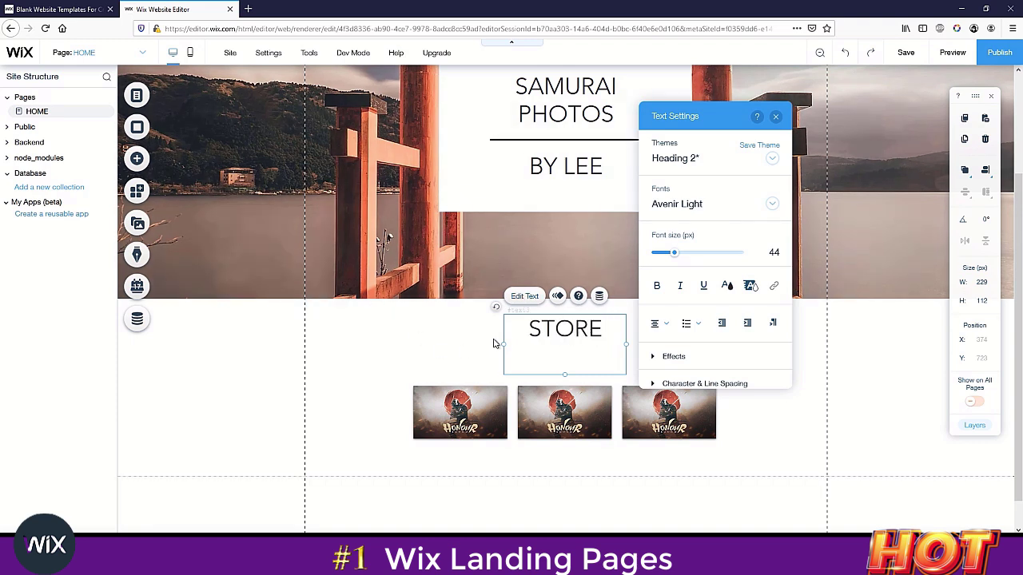
Move the STORE heading slightly lower between the image strip and the gallery
click(445, 336)
drag(589, 338, 589, 351)
click(794, 389)
Apply the preset grid gallery design with grey title captions under the images to the product gallery
scroll(793, 389, down, 1)
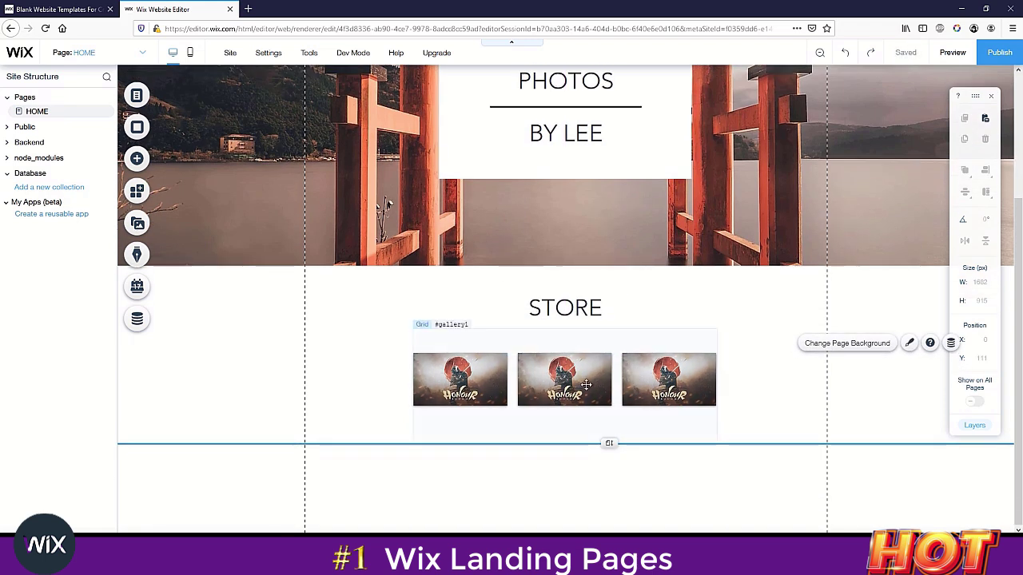
click(550, 392)
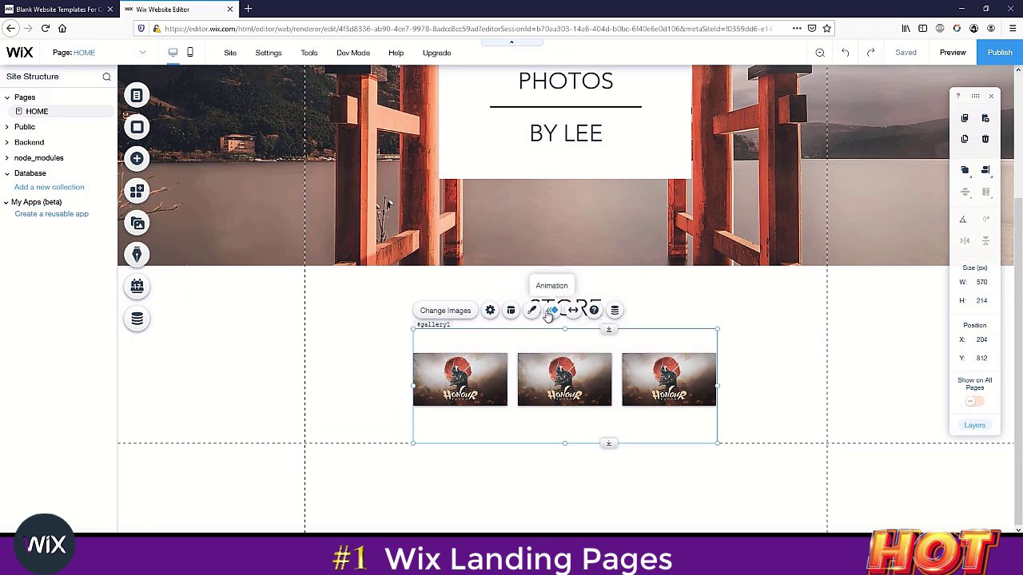
click(511, 313)
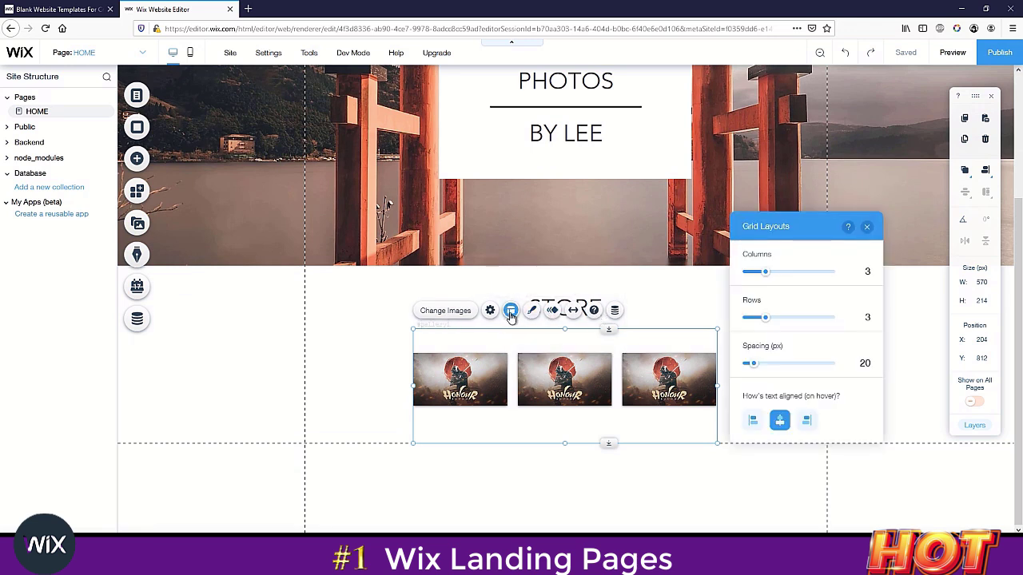
click(532, 316)
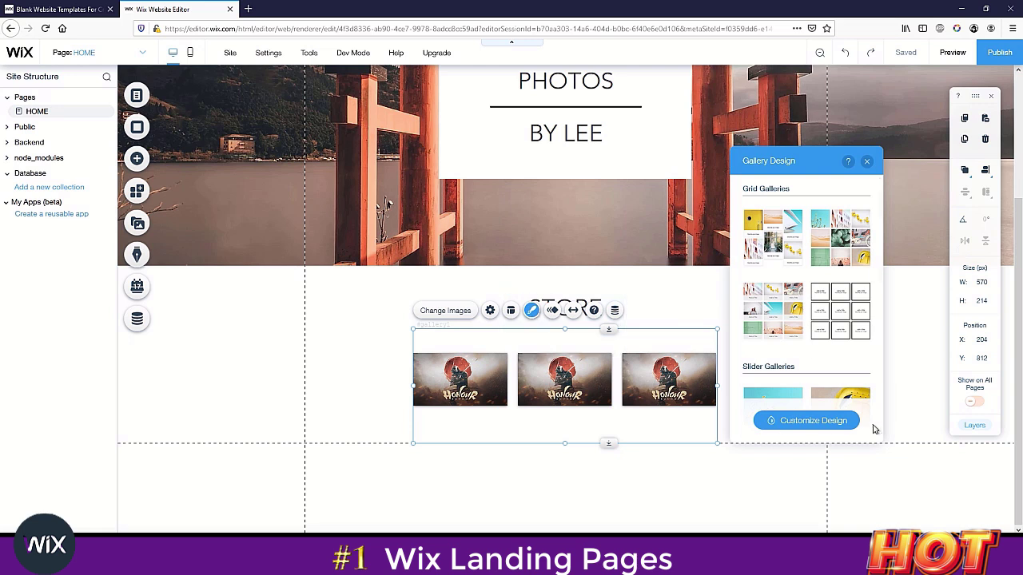
click(774, 314)
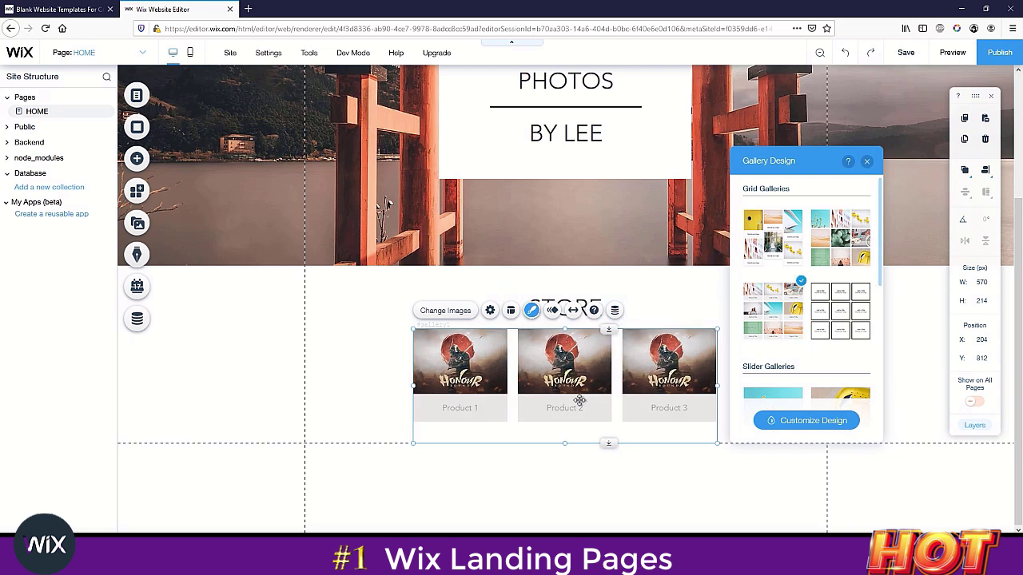
click(317, 402)
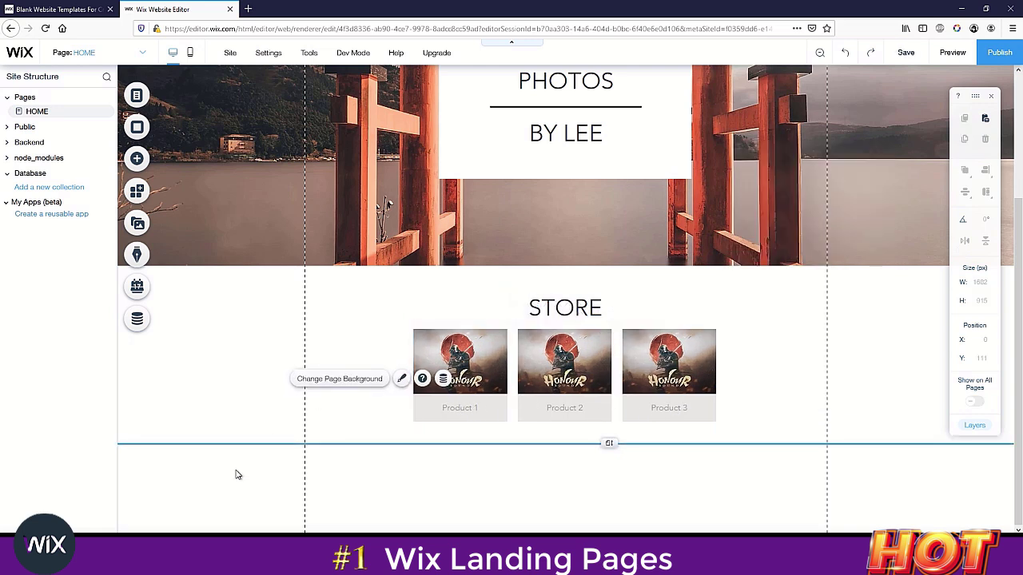
Move the product gallery slightly lower to widen the gap beneath the STORE heading
click(572, 366)
drag(573, 366, 578, 326)
click(674, 308)
click(592, 310)
click(730, 323)
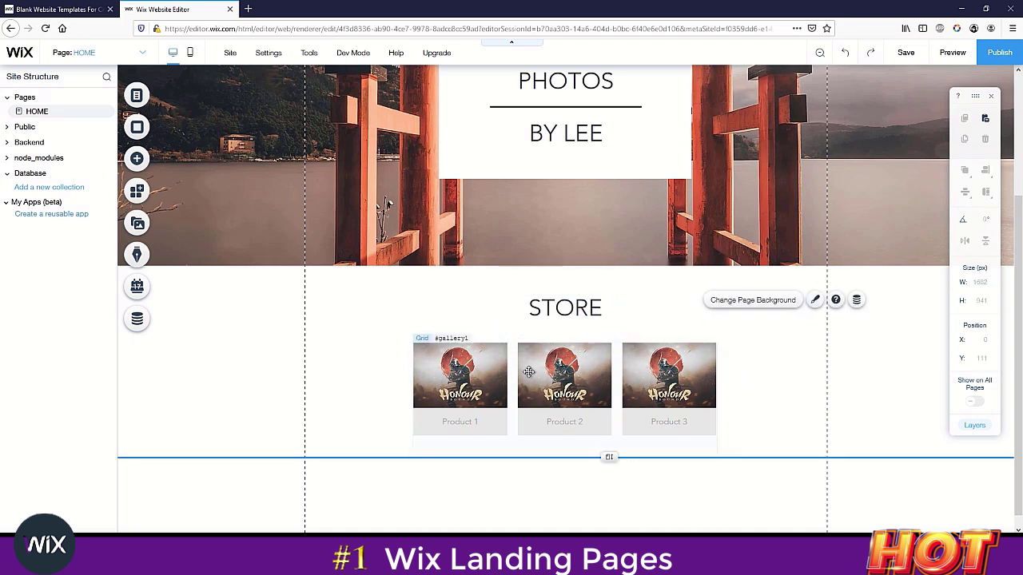
click(354, 382)
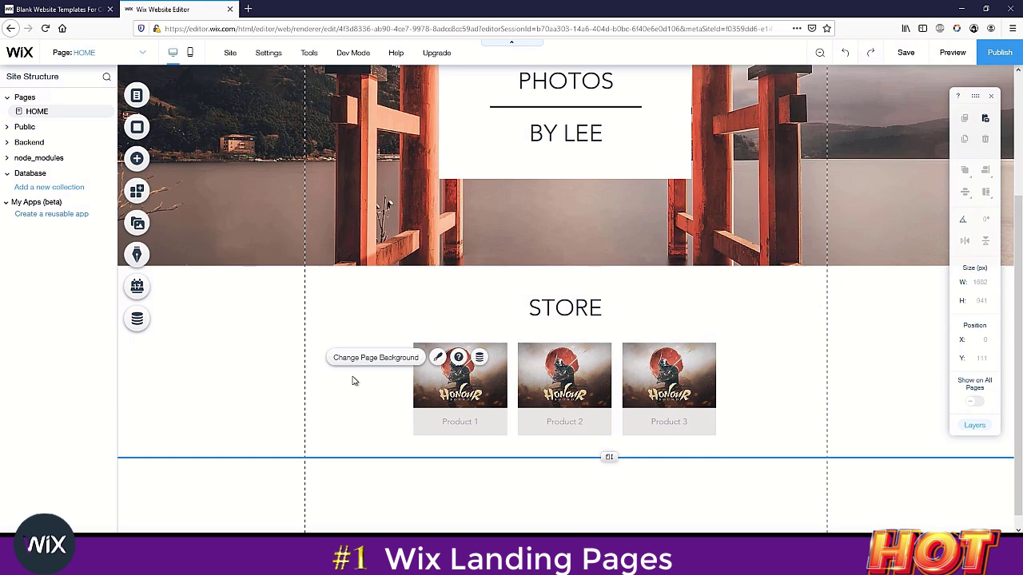
scroll(352, 381, up, 2)
scroll(352, 381, down, 2)
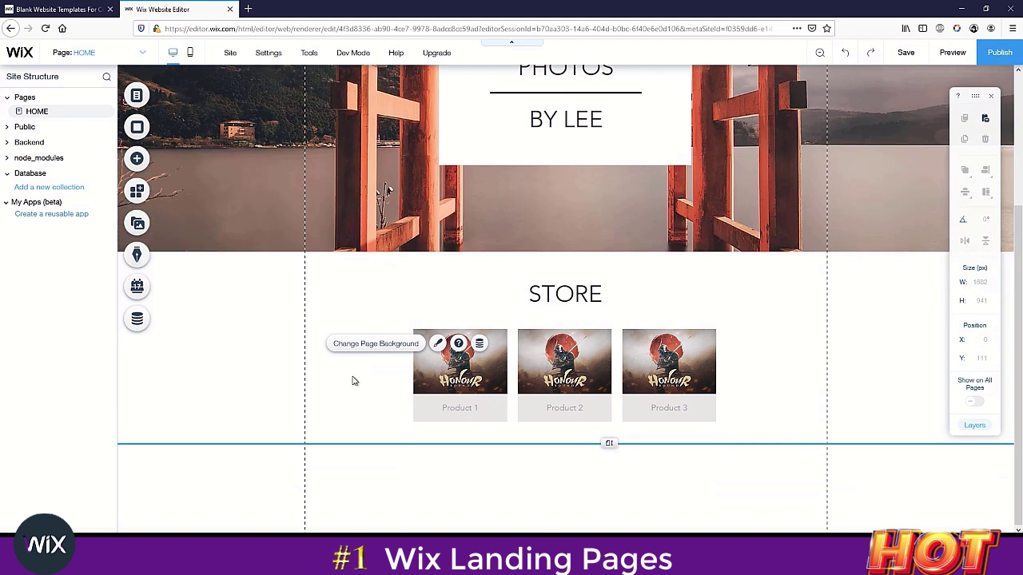